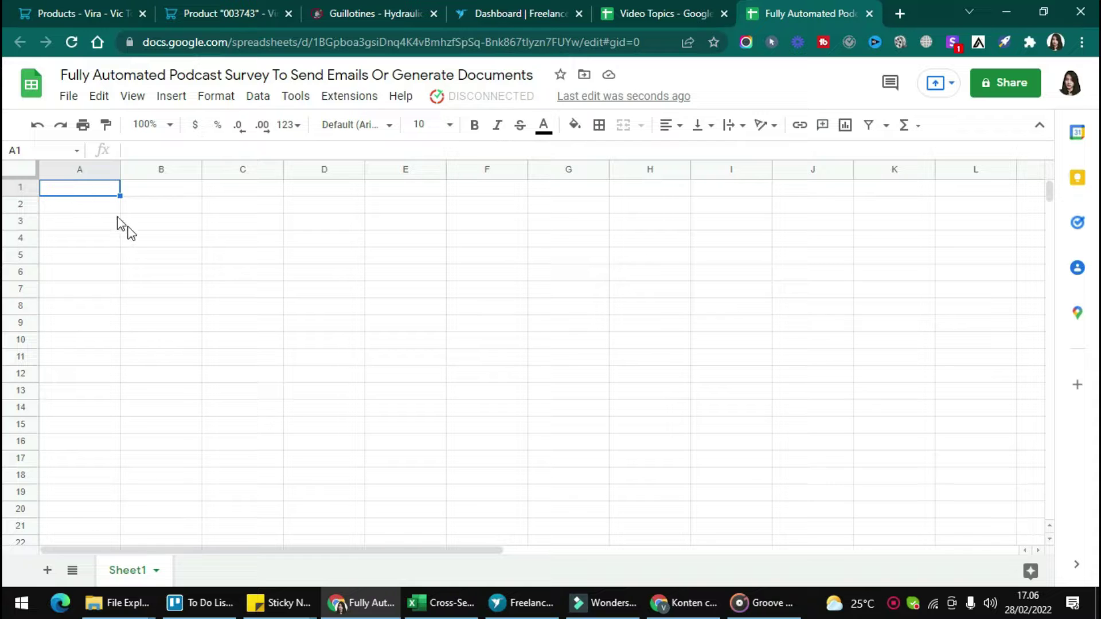
Load the Podcast Survey form template from the Kulfi Forms extension into the spreadsheet
click(349, 96)
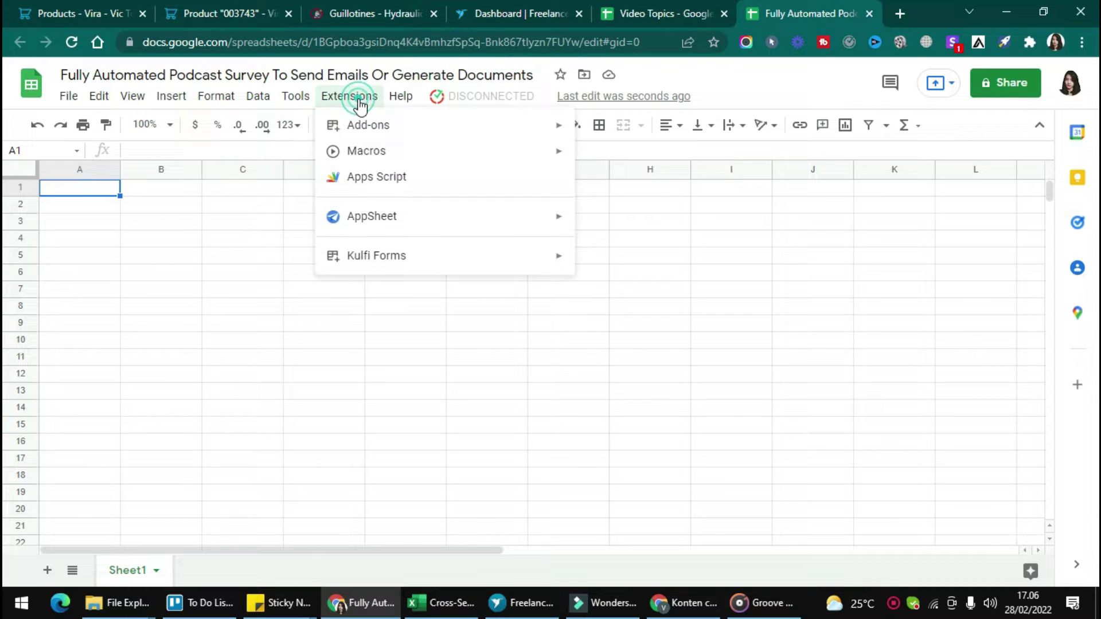
click(448, 265)
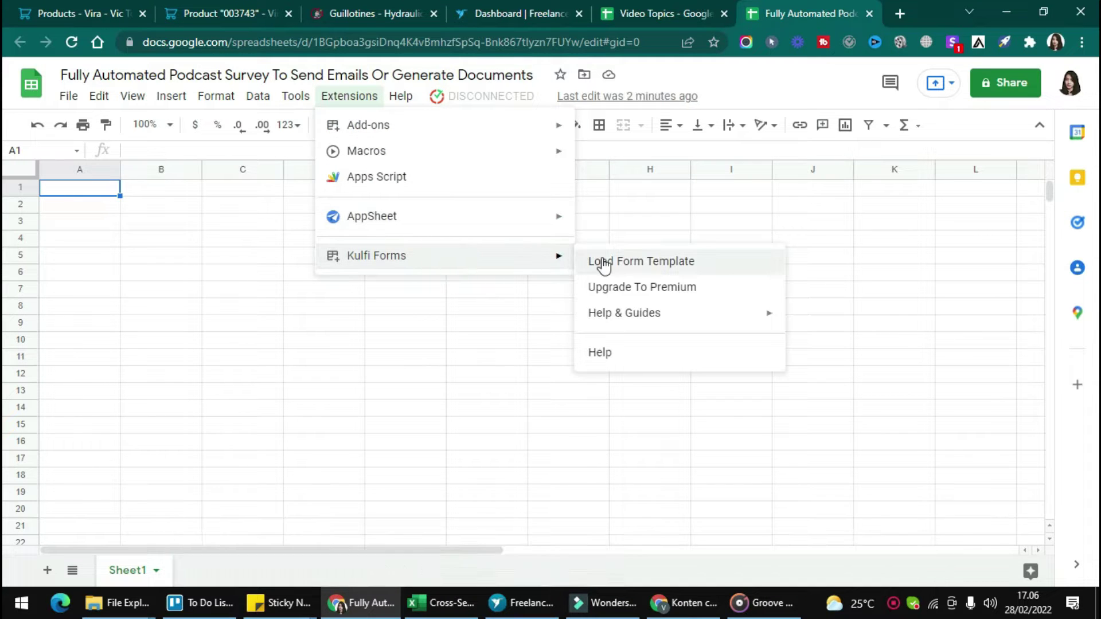
click(602, 263)
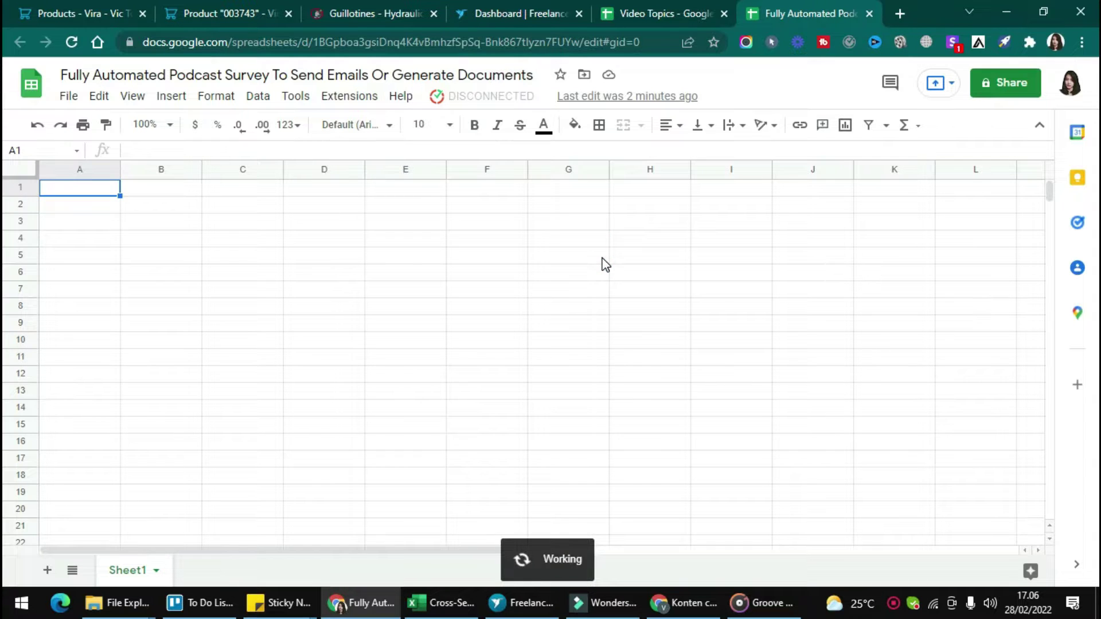
click(379, 167)
text(podcast)
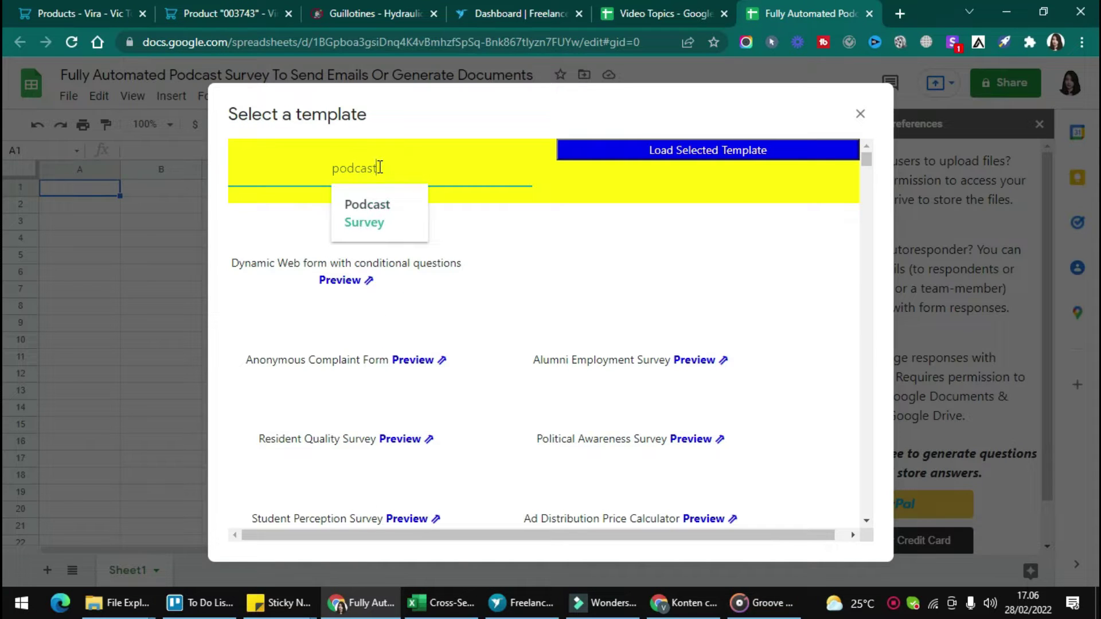
click(384, 218)
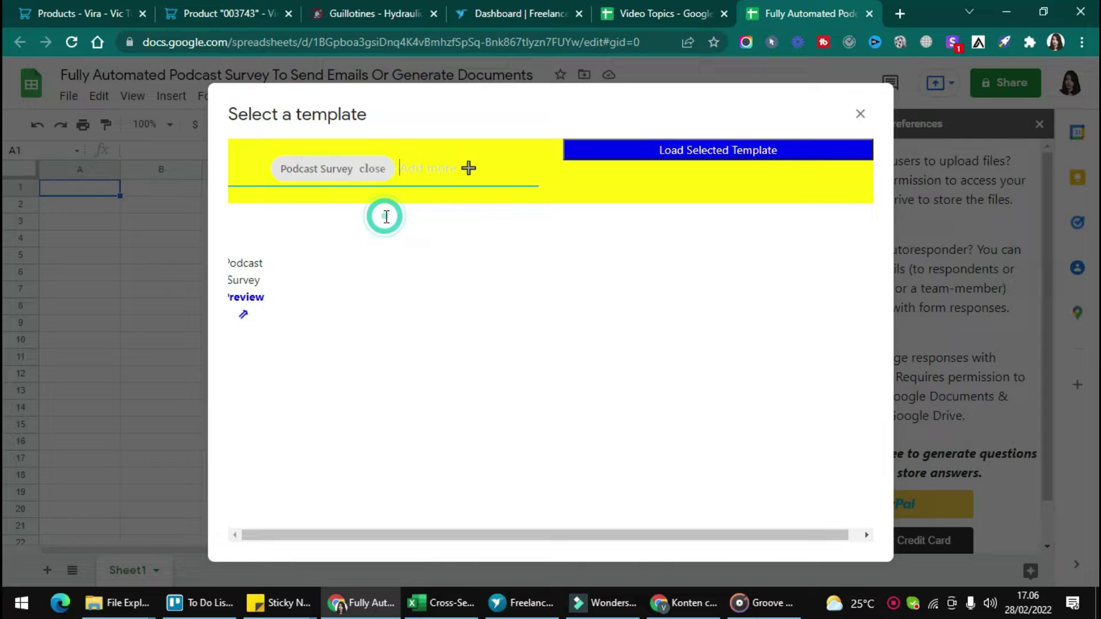
click(699, 152)
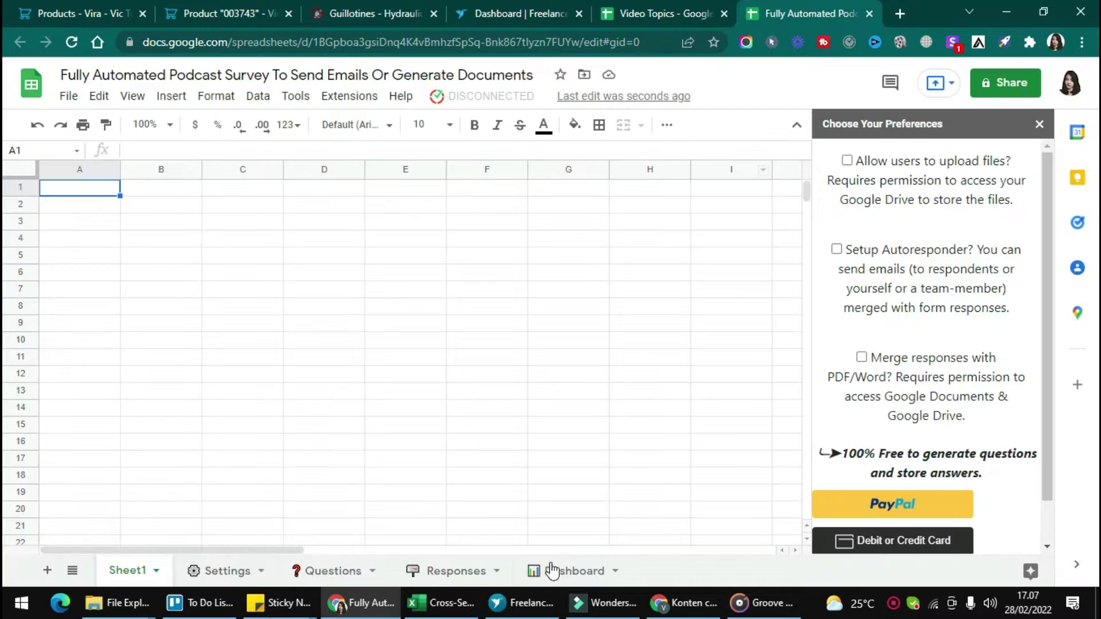
Look through the template's Dashboard, Responses, Questions and Settings sheets
click(552, 571)
click(448, 571)
click(332, 570)
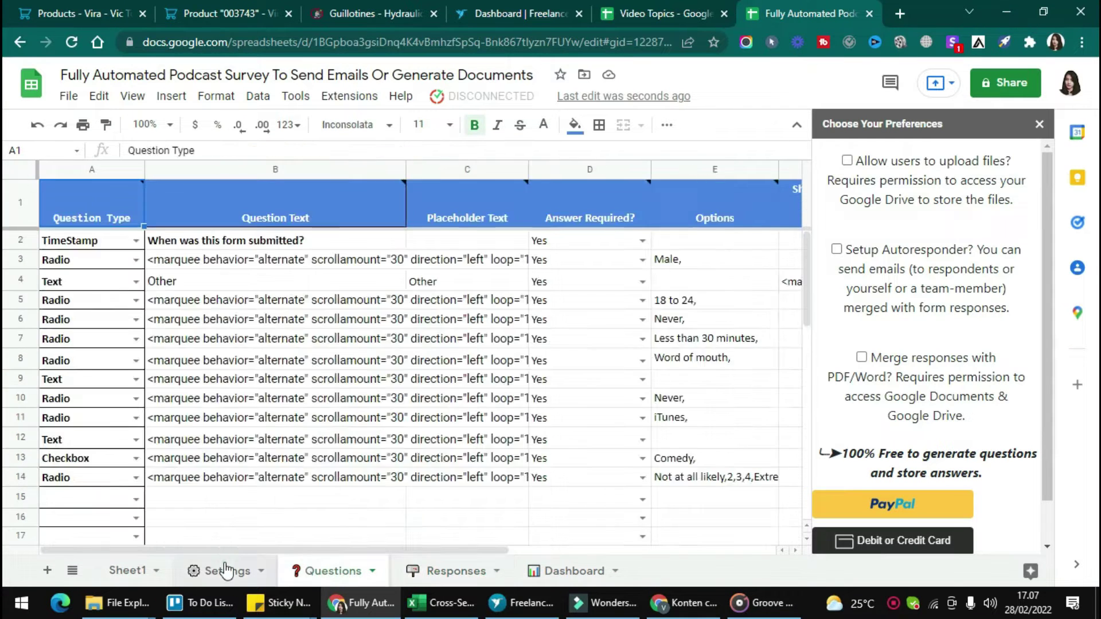
click(228, 571)
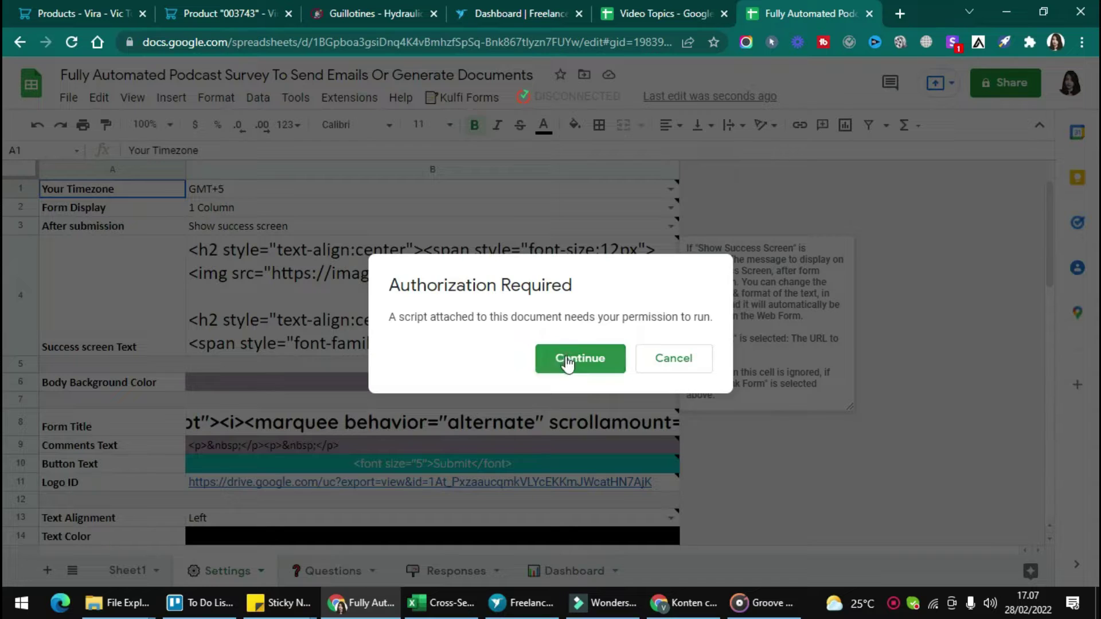
Authorize Kulfi_Forms_ClientScript with the Google account, continuing past the unverified-app warning and allowing the requested access
click(571, 360)
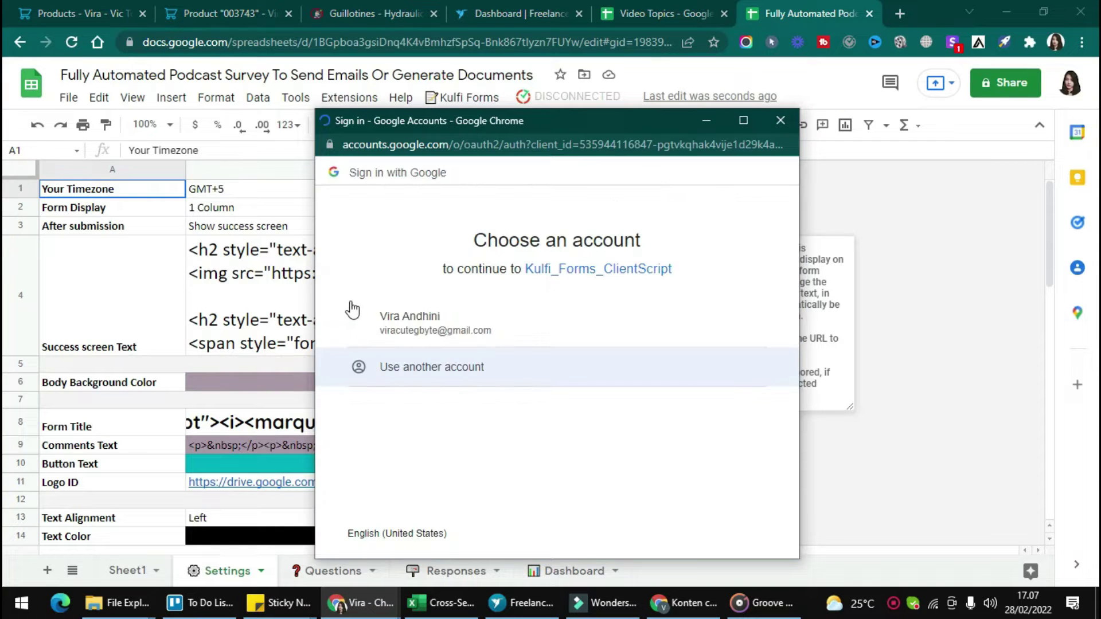
click(390, 317)
click(358, 433)
scroll(433, 449, down, 1)
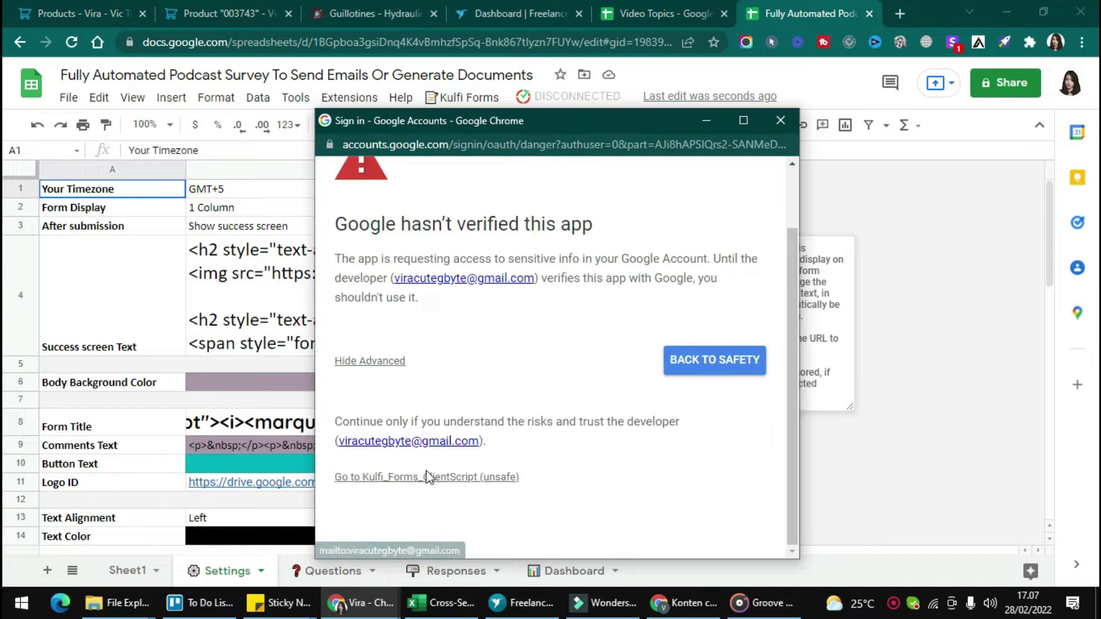
click(425, 474)
scroll(612, 447, down, 3)
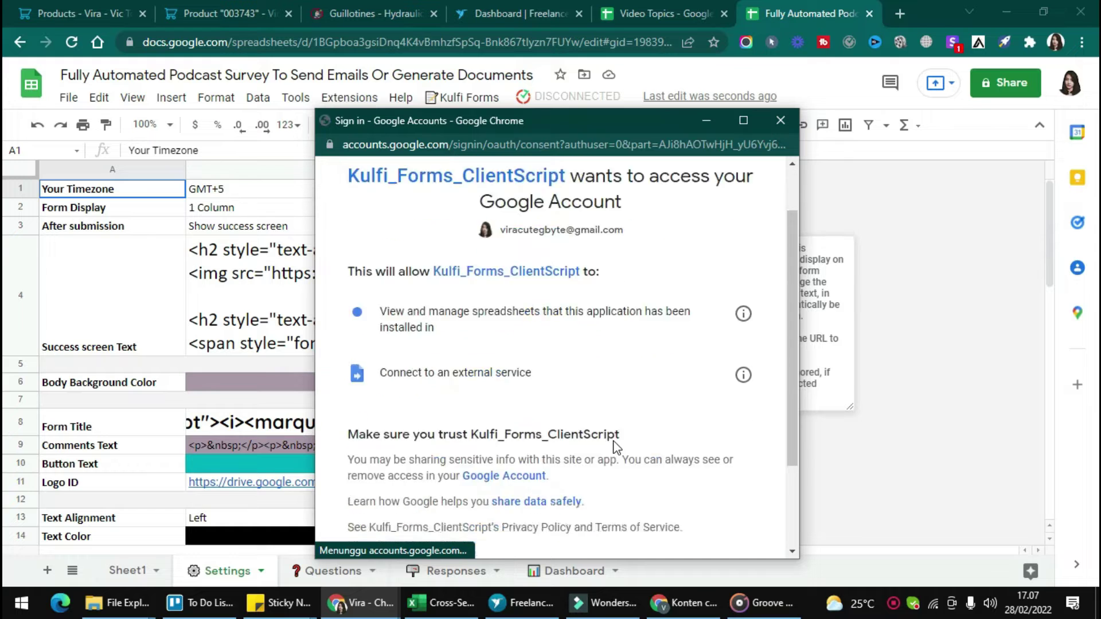
click(636, 453)
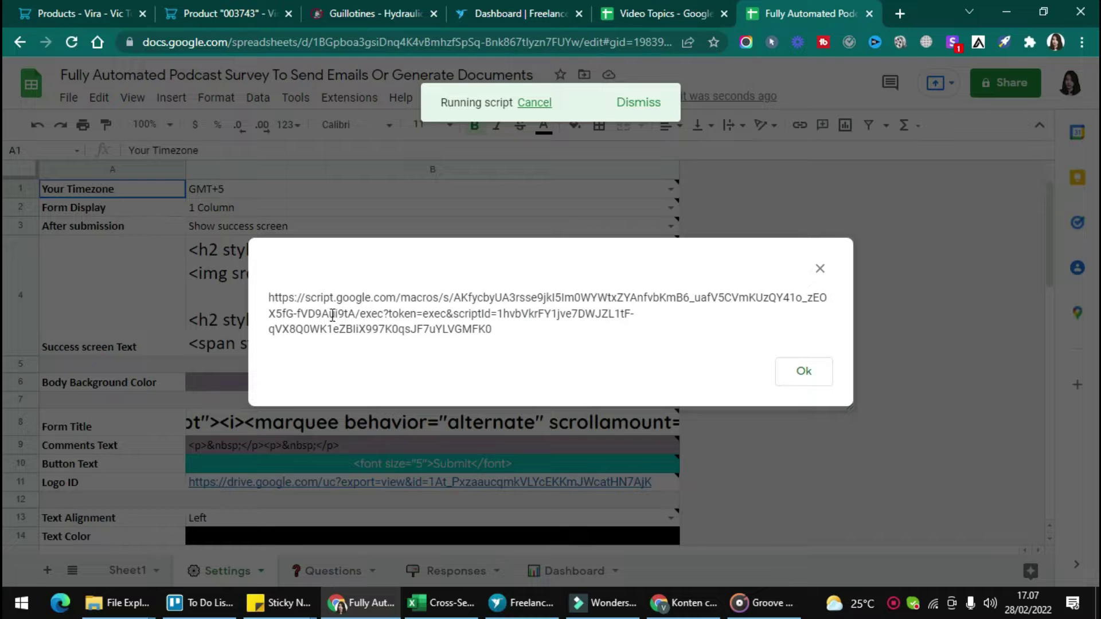
Copy the generated web form link, open it in a new browser tab and look over the Podcast Survey form
drag(261, 298, 525, 337)
key(ctrl+c)
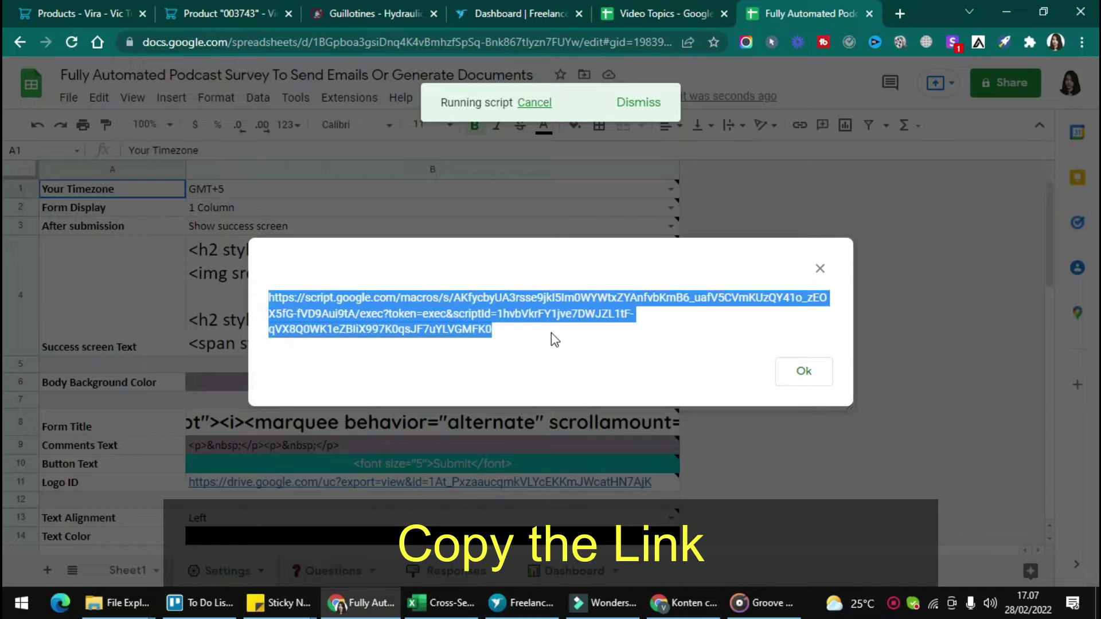
key(ctrl+t)
key(ctrl+v)
key(Return)
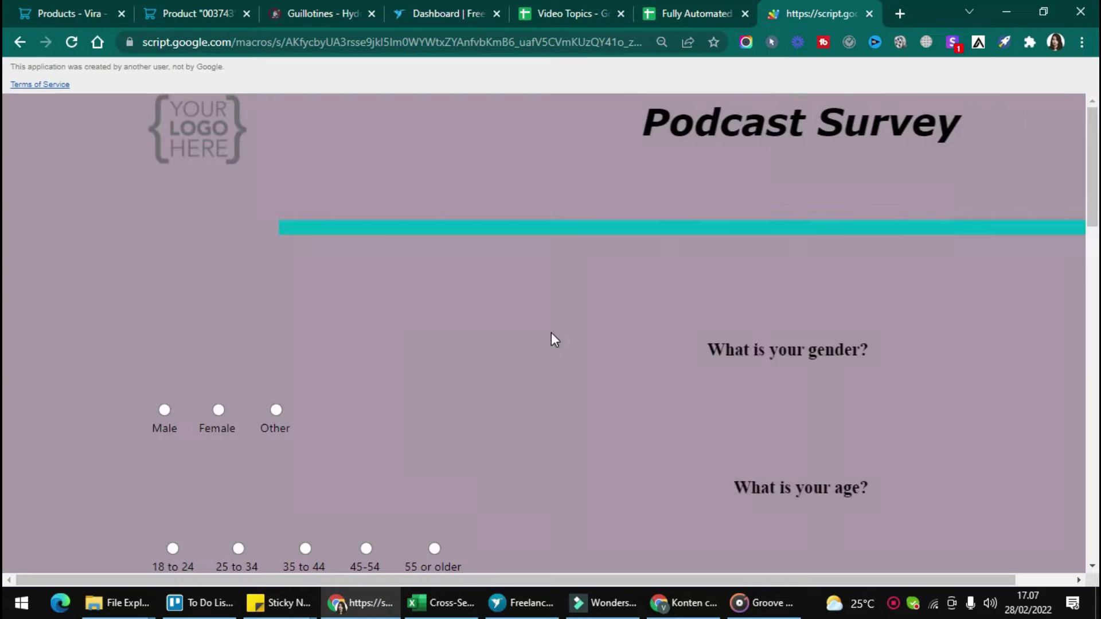
scroll(557, 350, down, 8)
scroll(557, 350, up, 8)
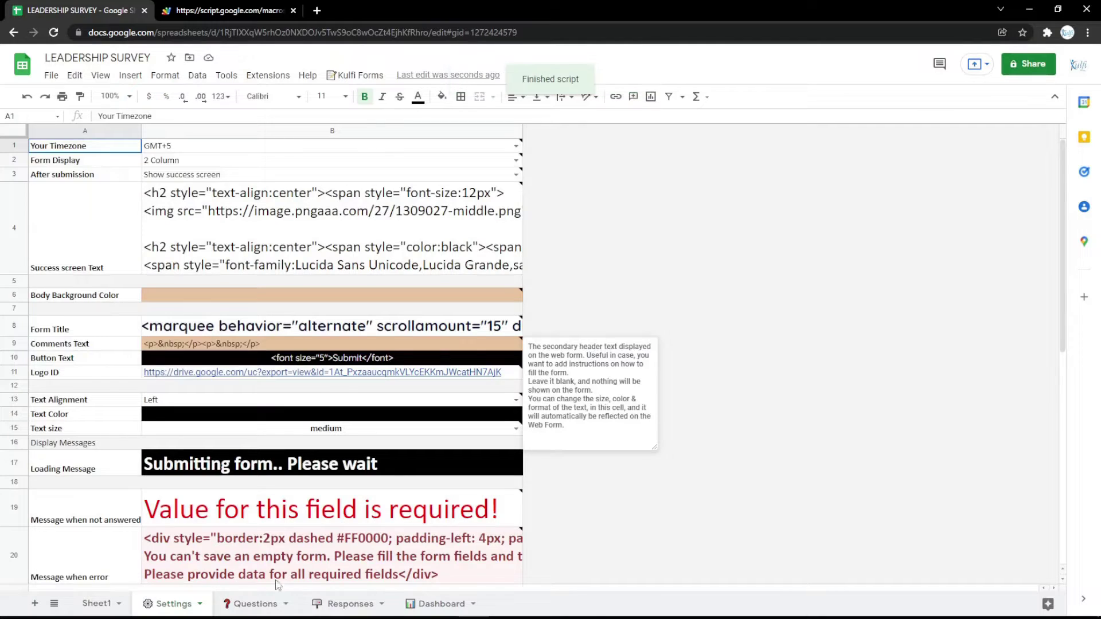
Insert a row above the Department question on the LEADERSHIP SURVEY's Questions sheet and set its question type to Text
click(253, 604)
click(15, 200)
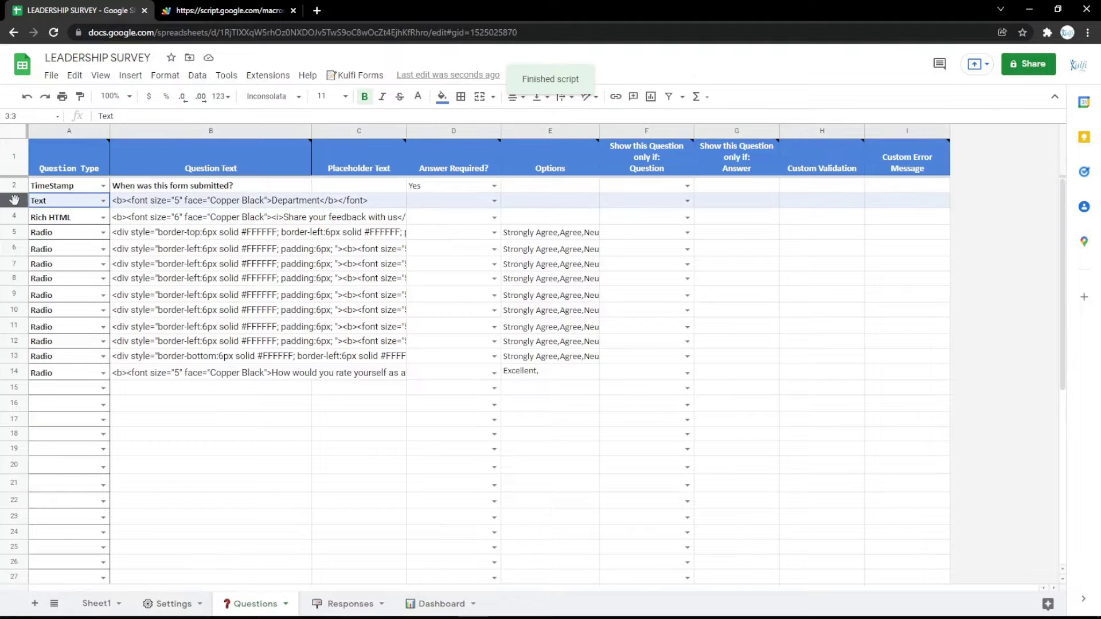
right_click(16, 202)
click(69, 305)
click(104, 200)
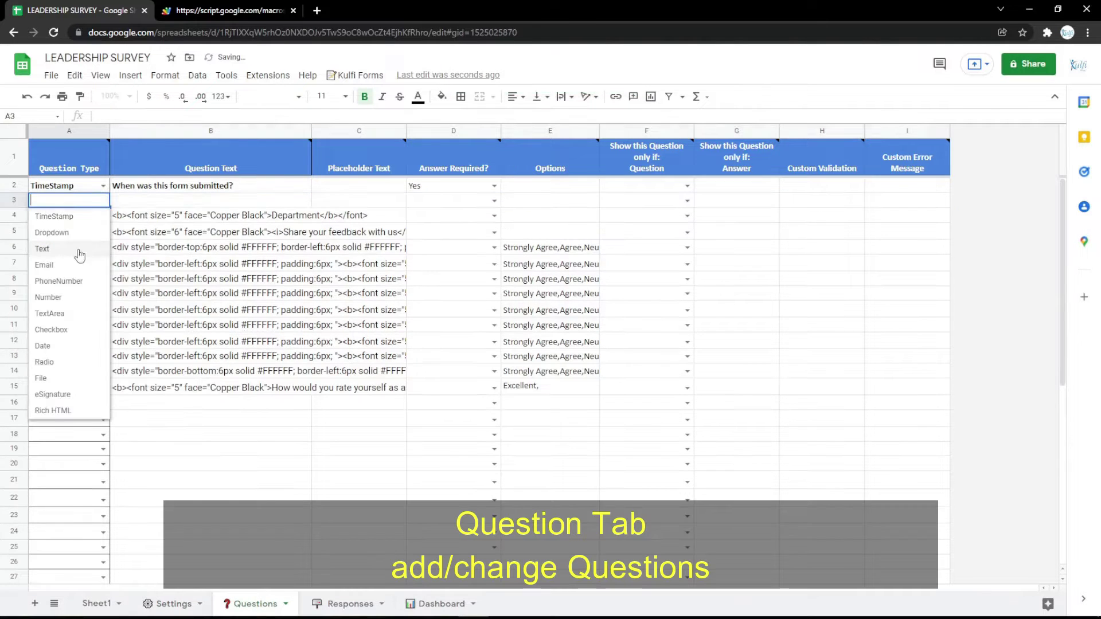
click(69, 253)
Copy the Department question's text into B3, replace its label with Name, and check the live web form
click(186, 218)
key(ctrl+c)
click(198, 201)
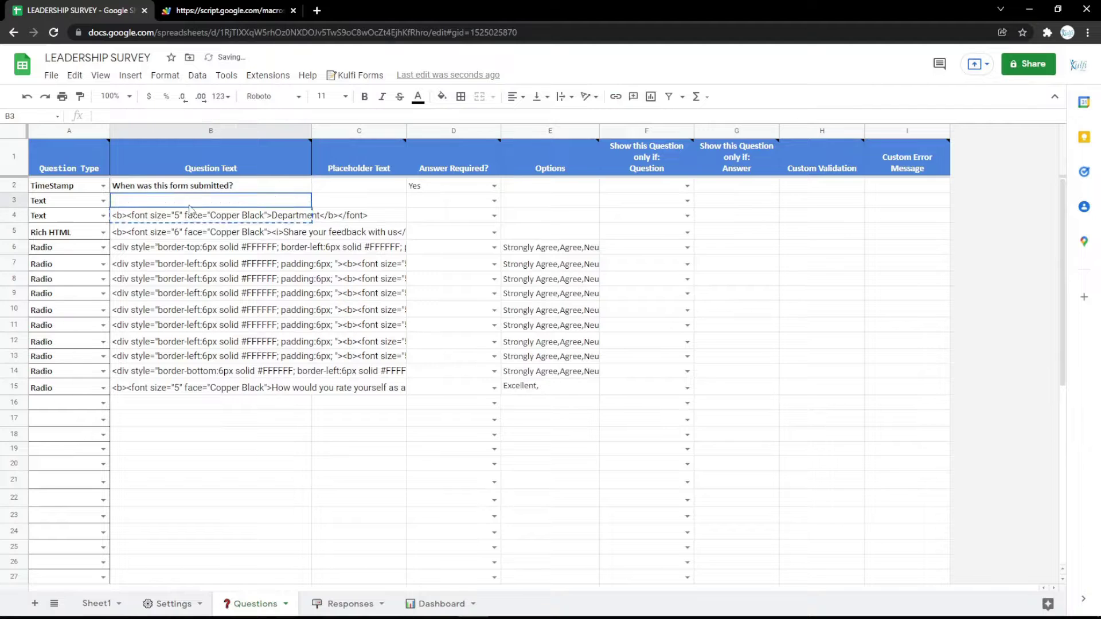
key(ctrl+v)
double_click(284, 201)
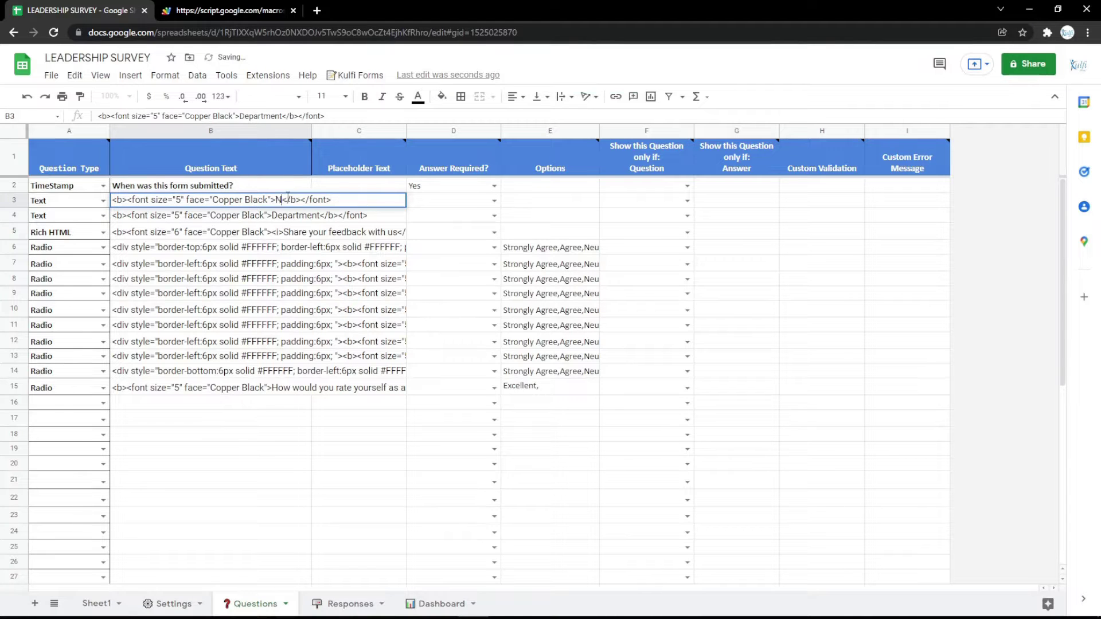
key(Return)
click(230, 10)
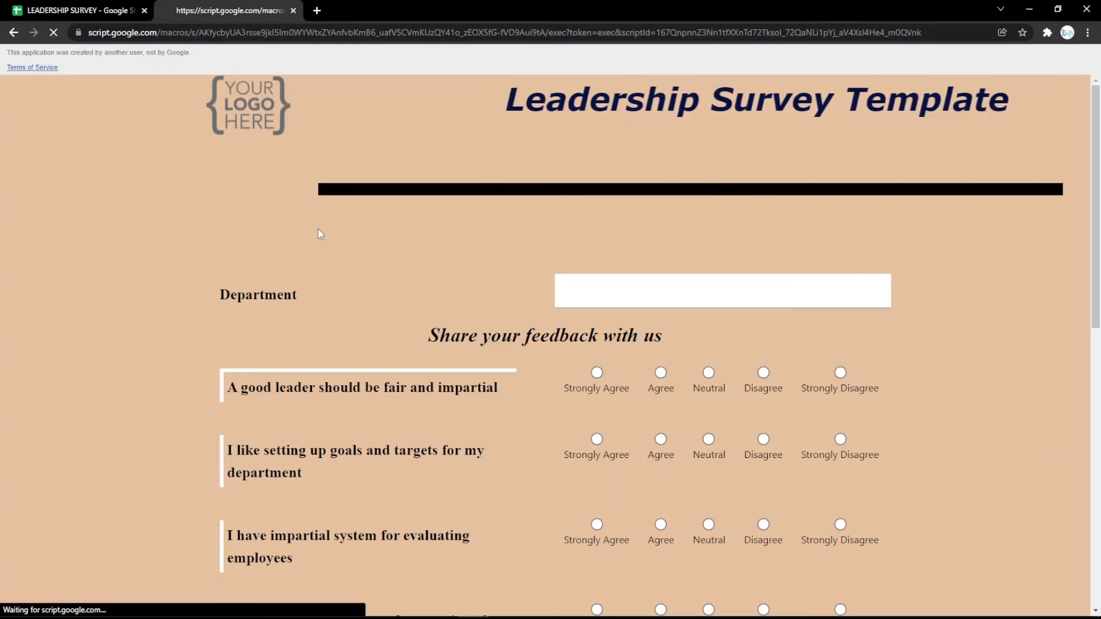
Change the row 3 question to type Email with the label Email, and reload the web form to check it
click(91, 6)
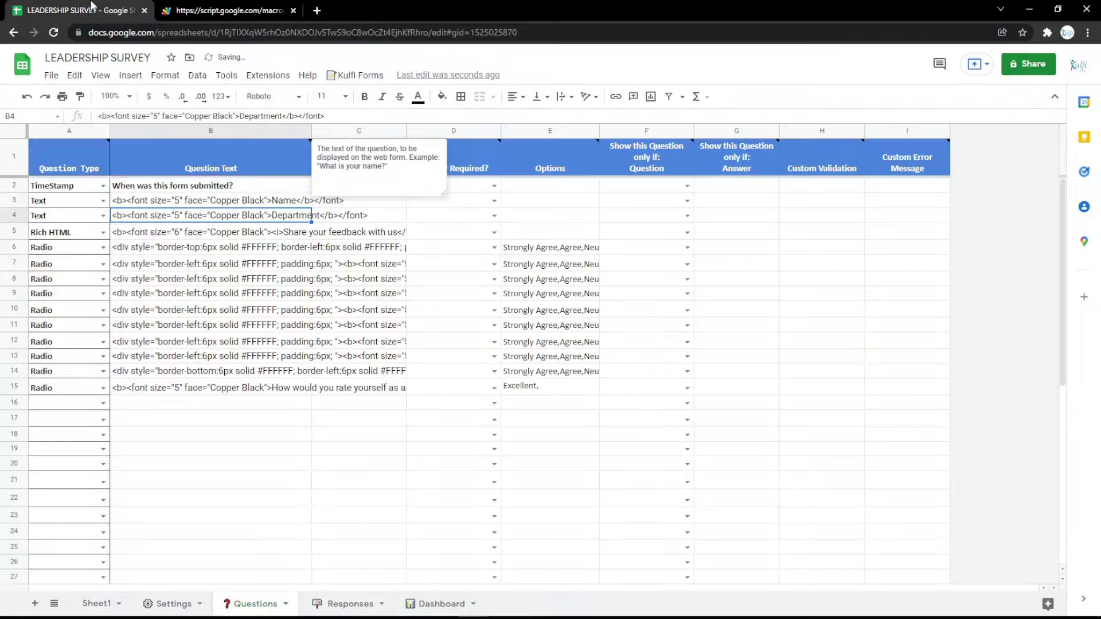
click(103, 200)
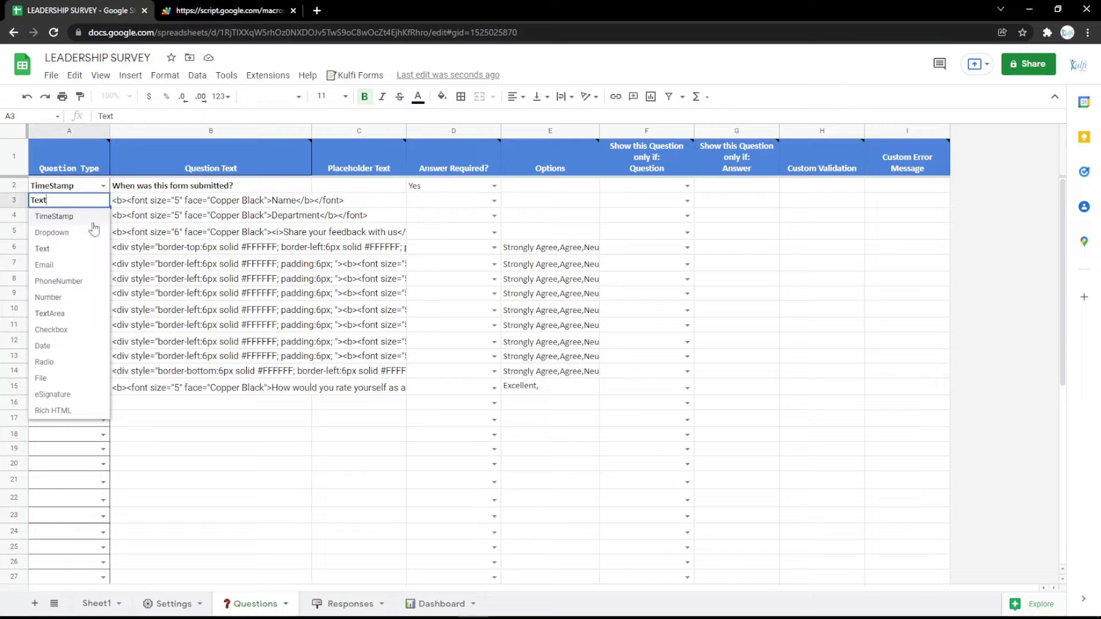
click(64, 265)
double_click(297, 201)
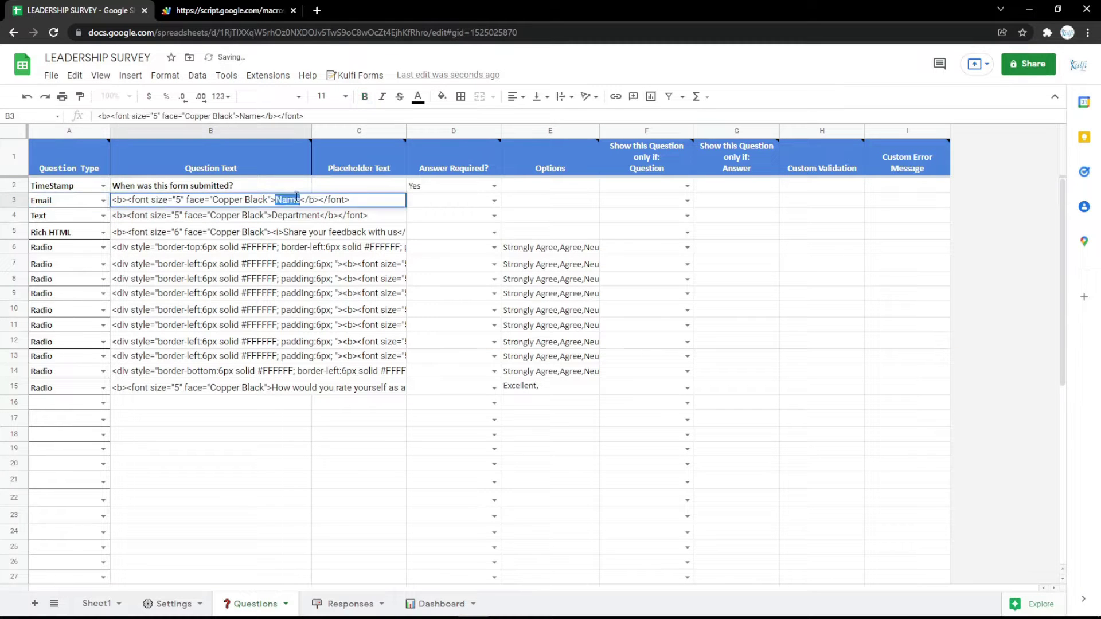
text(l)
key(Return)
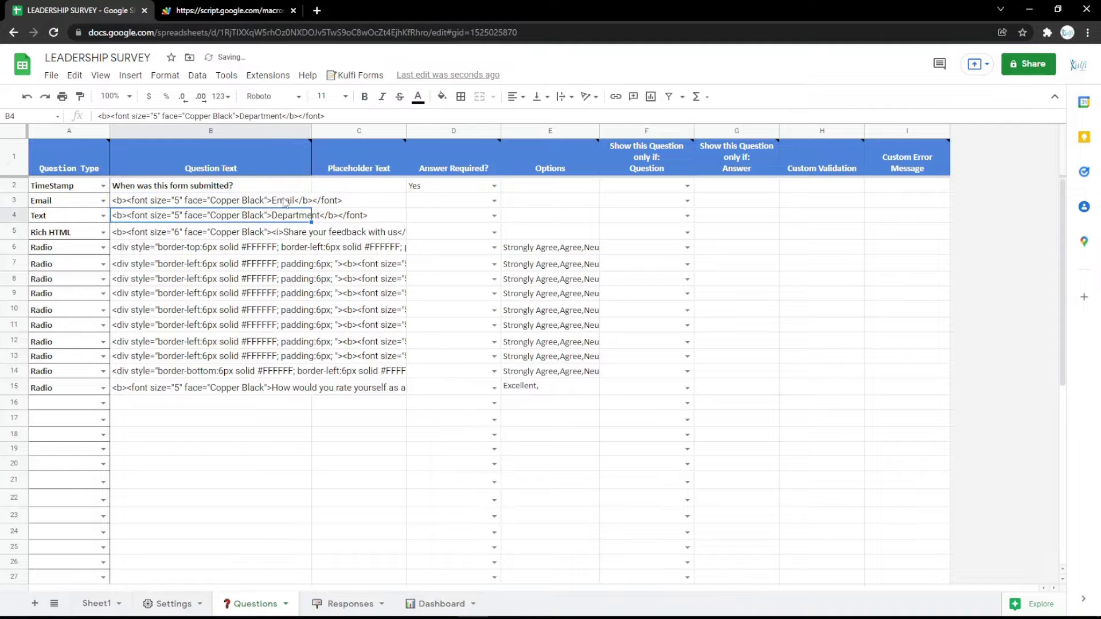
click(252, 11)
key(F5)
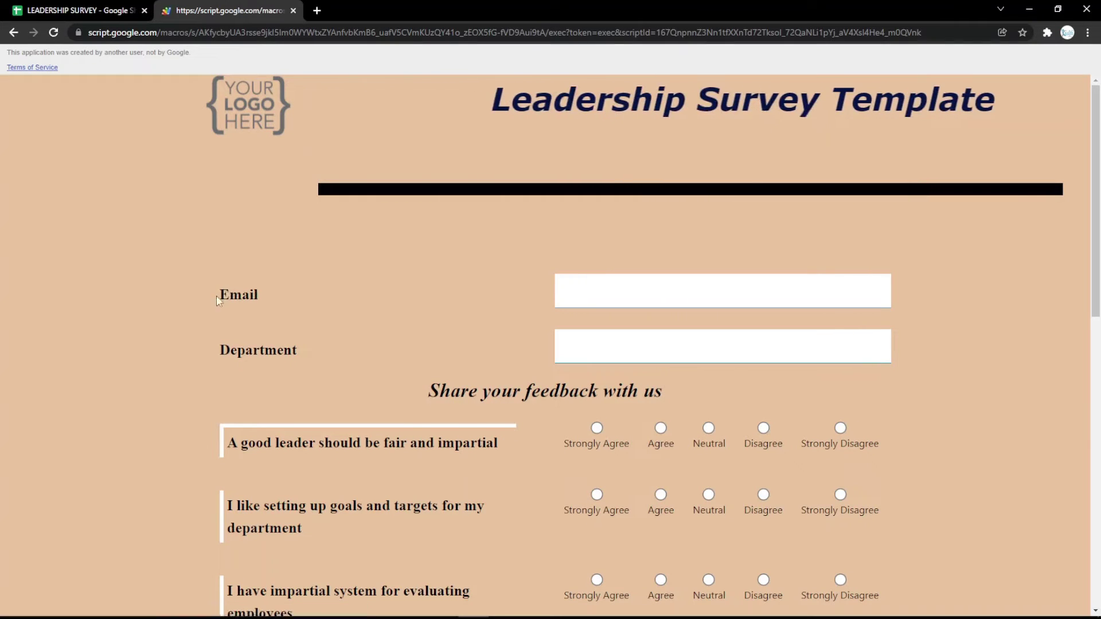
Change the row 3 question to type PhoneNumber with the label Phone Number, and check it on the web form
click(121, 7)
click(103, 200)
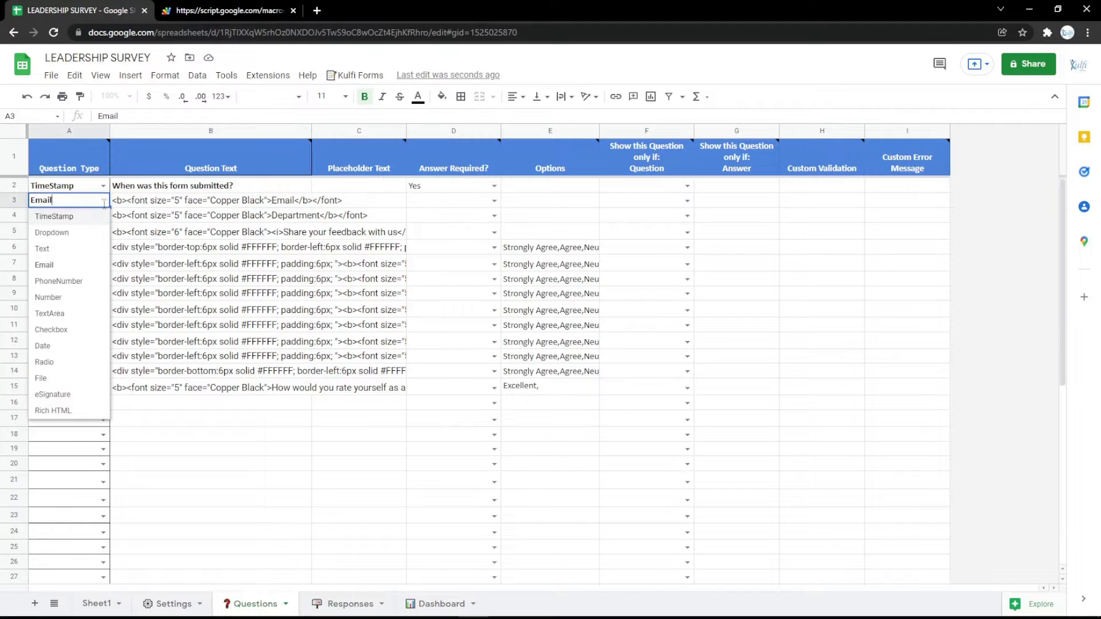
click(61, 281)
click(238, 204)
double_click(293, 200)
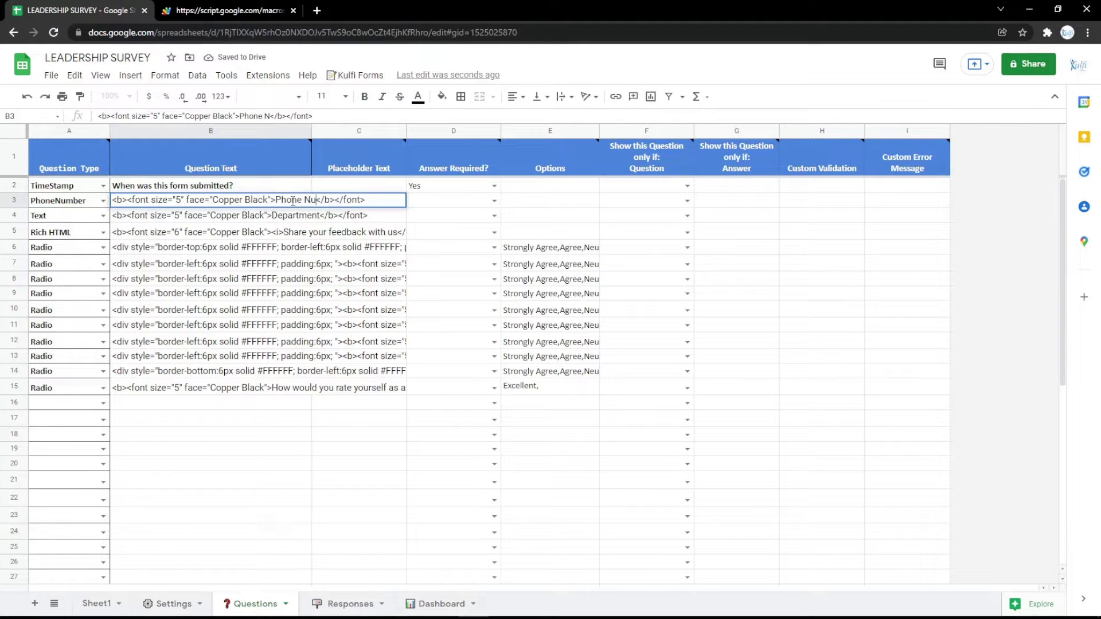
key(Return)
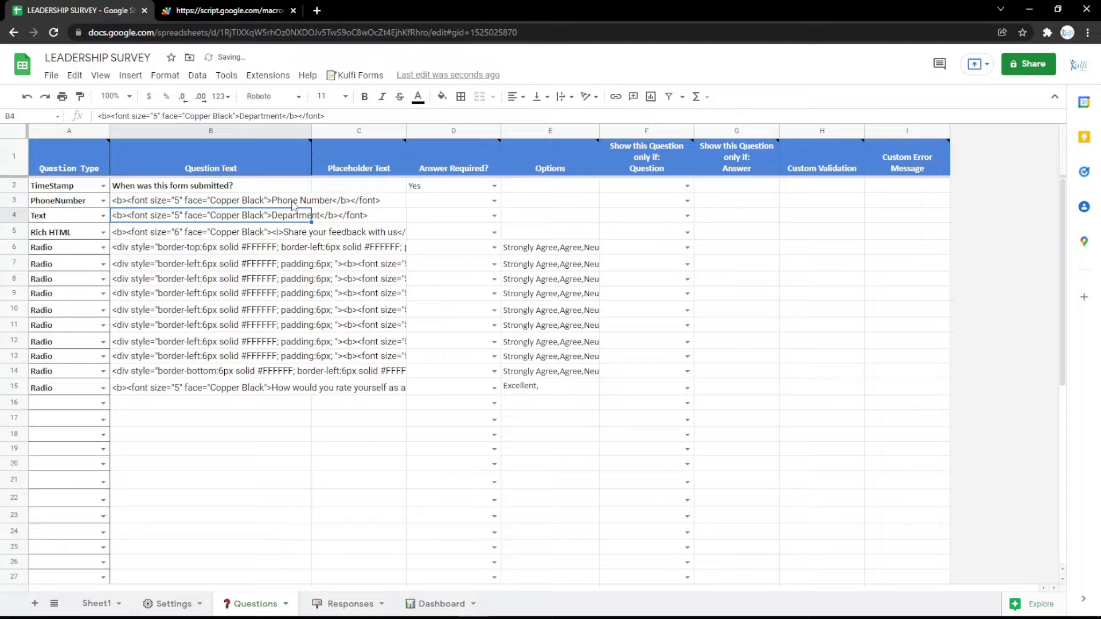
click(229, 10)
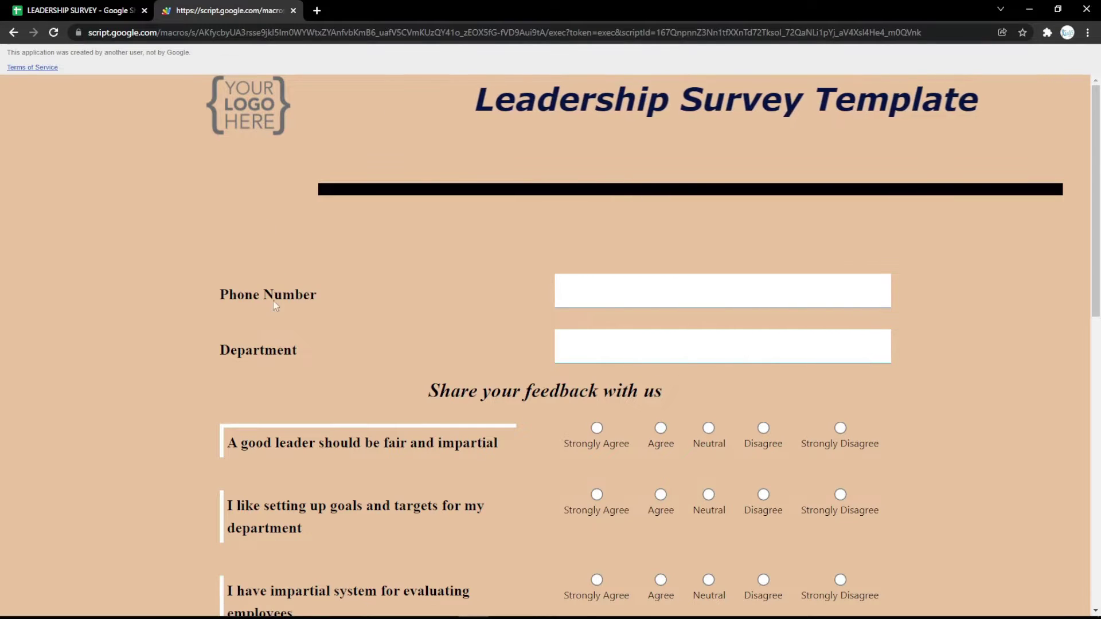
Change the row 3 question to type TextArea with the label Address, and reload the web form to check it
click(69, 11)
click(103, 200)
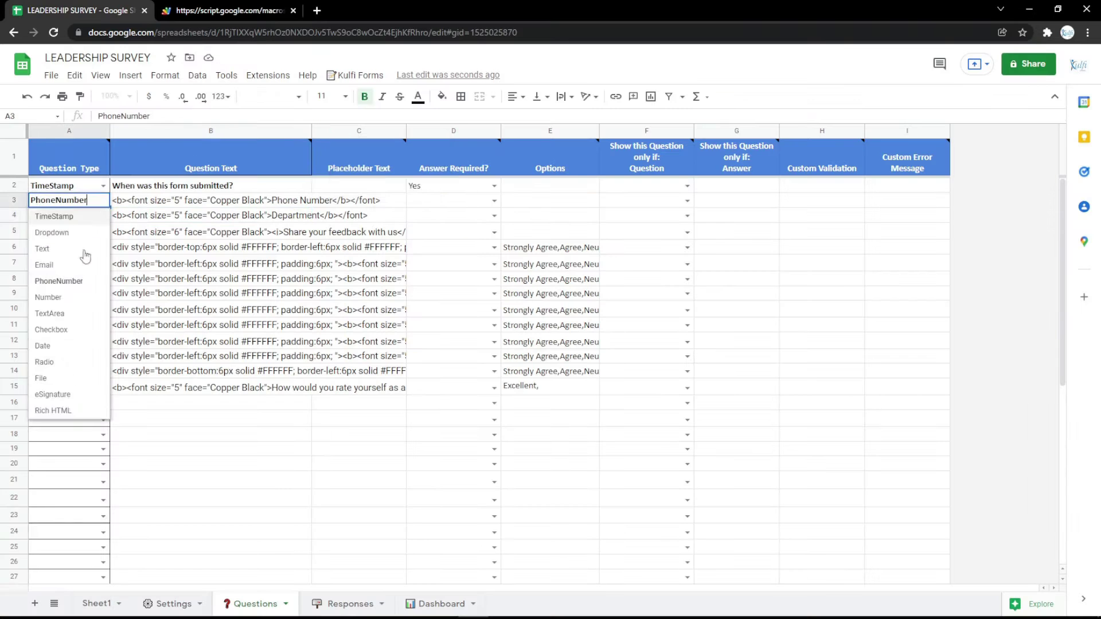
click(68, 300)
text(PhoneNumber)
click(86, 314)
double_click(282, 196)
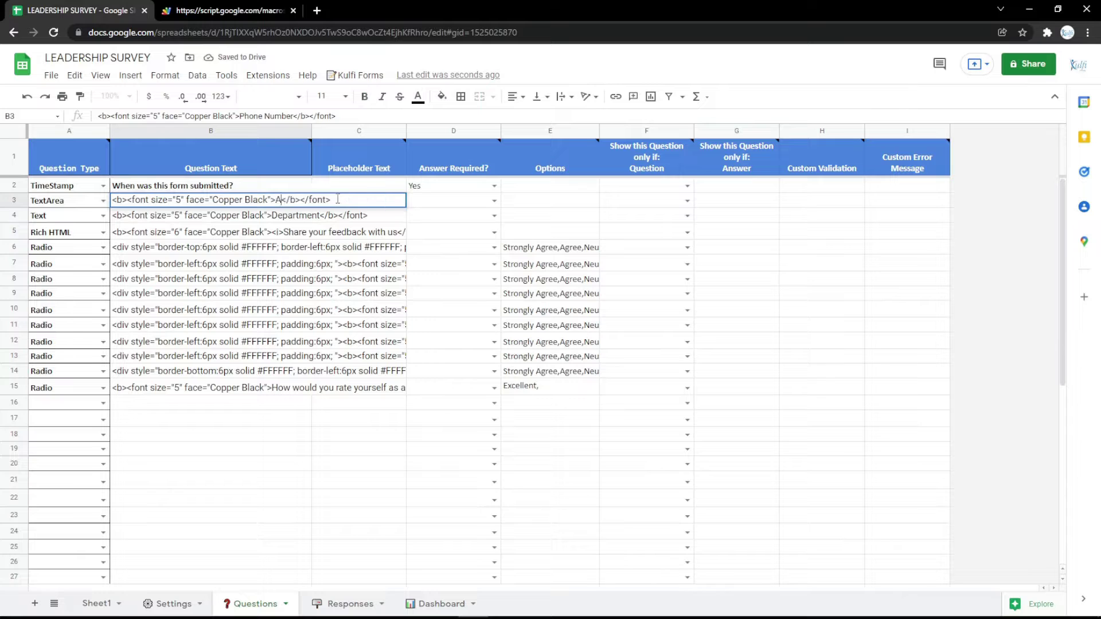
text(s)
key(Return)
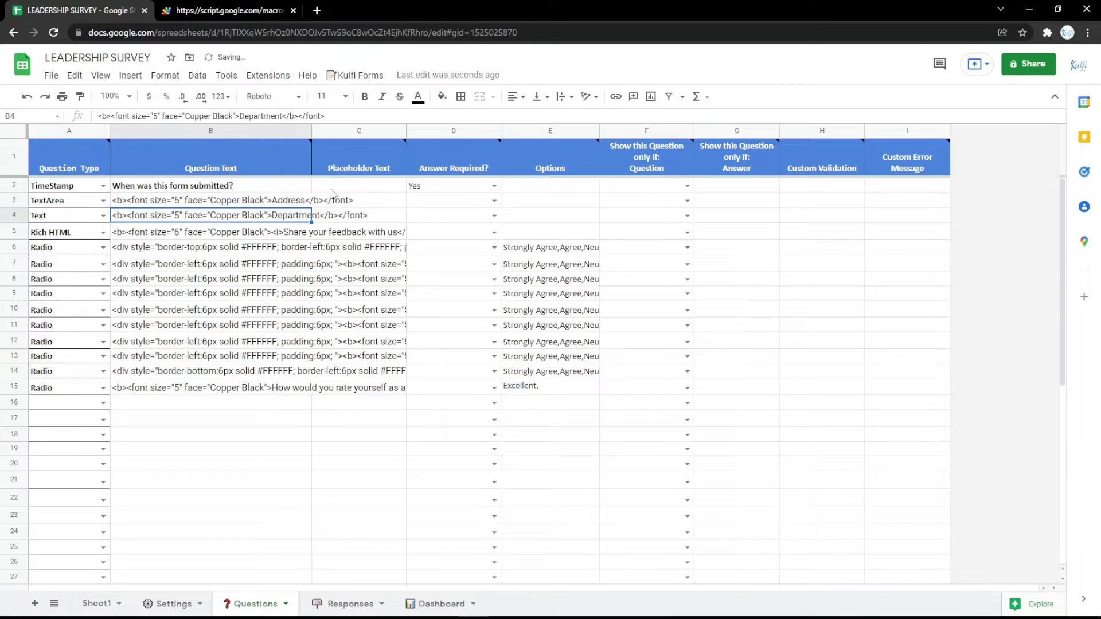
key(ctrl+Tab)
key(F5)
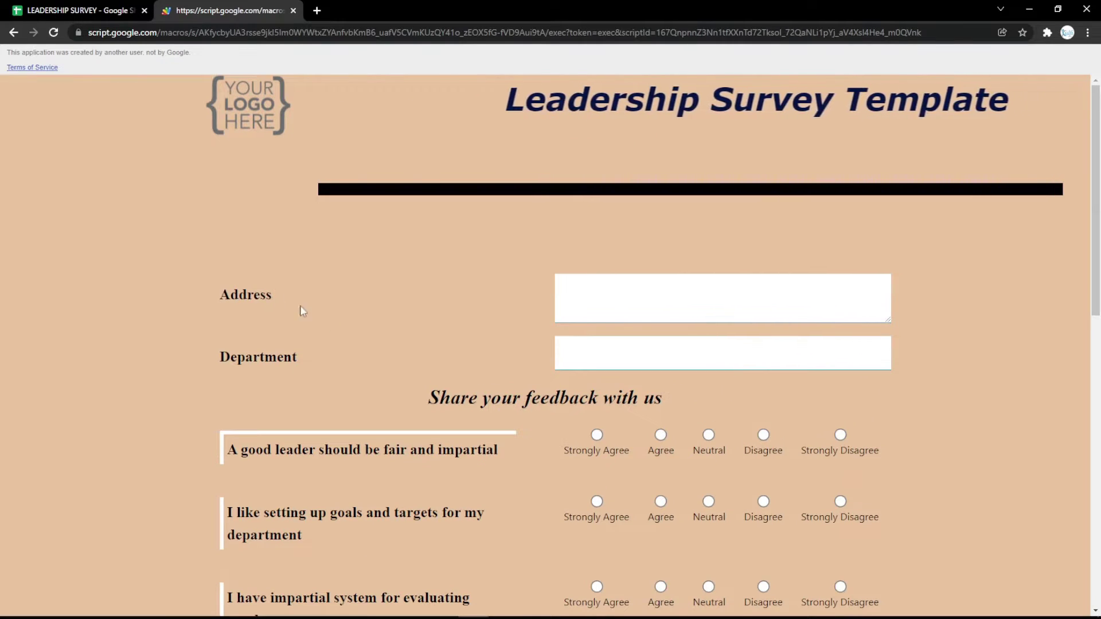
Change the row 3 question to type Date and replace its label with Date
click(57, 8)
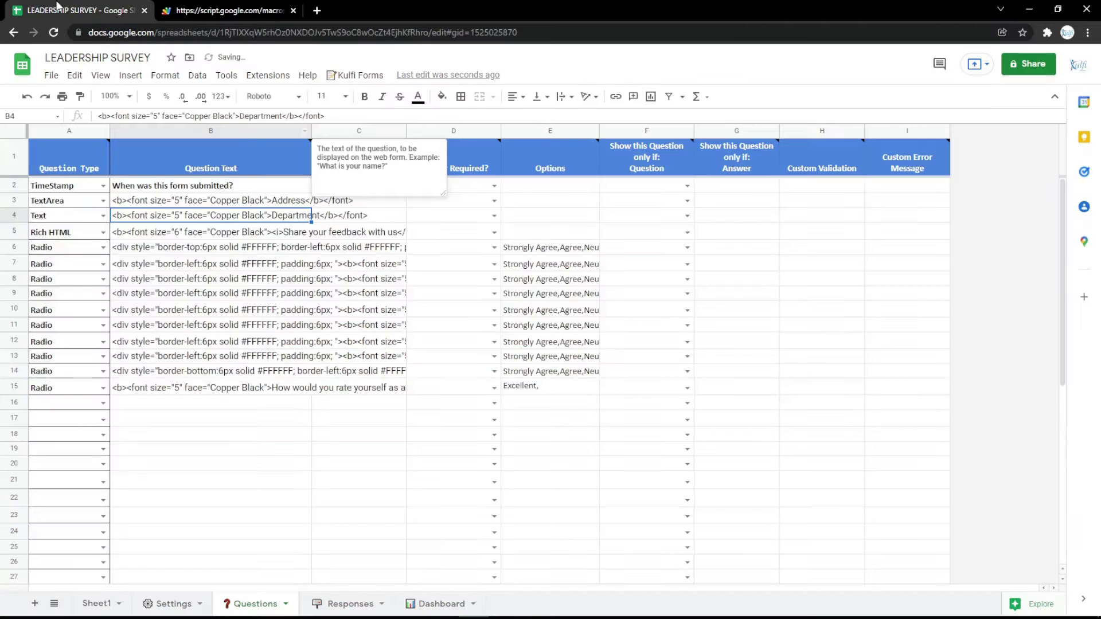
click(103, 201)
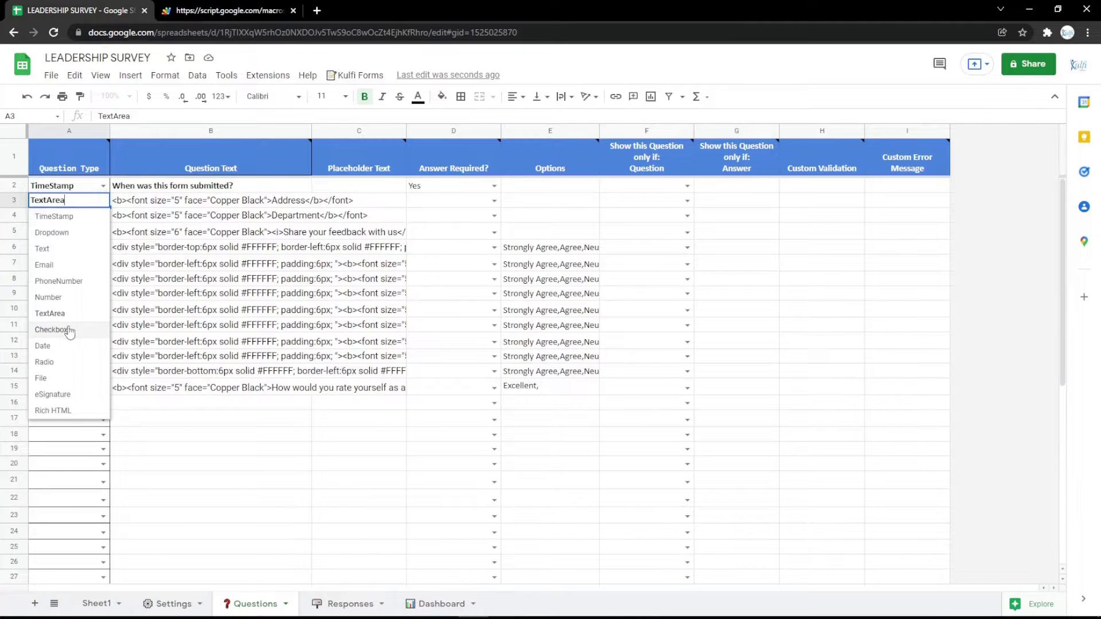
click(69, 330)
double_click(108, 205)
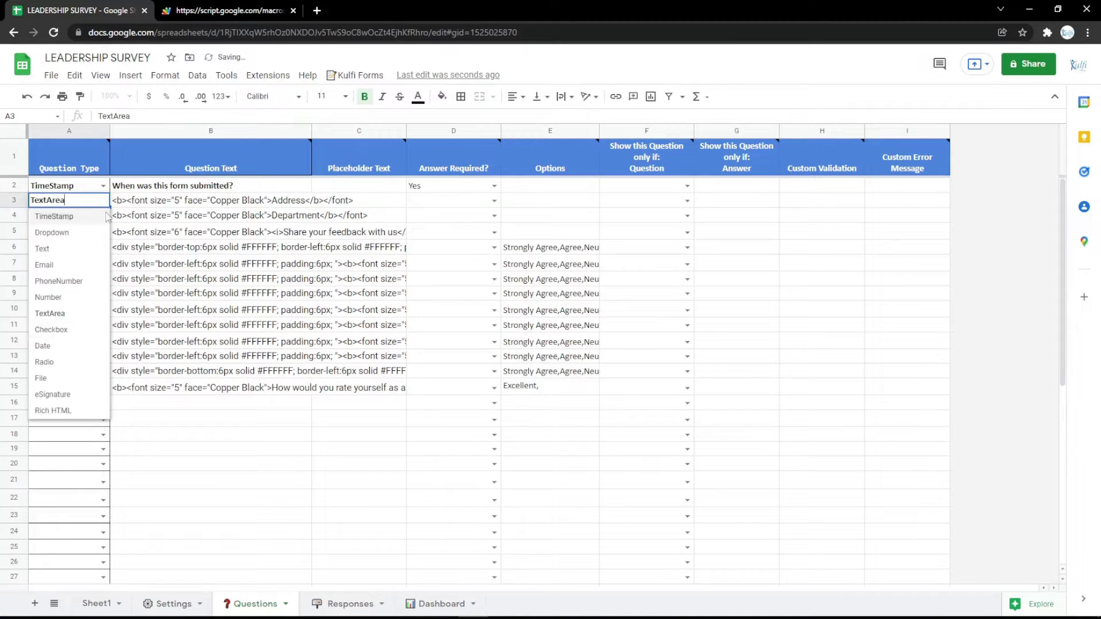
click(43, 346)
click(287, 200)
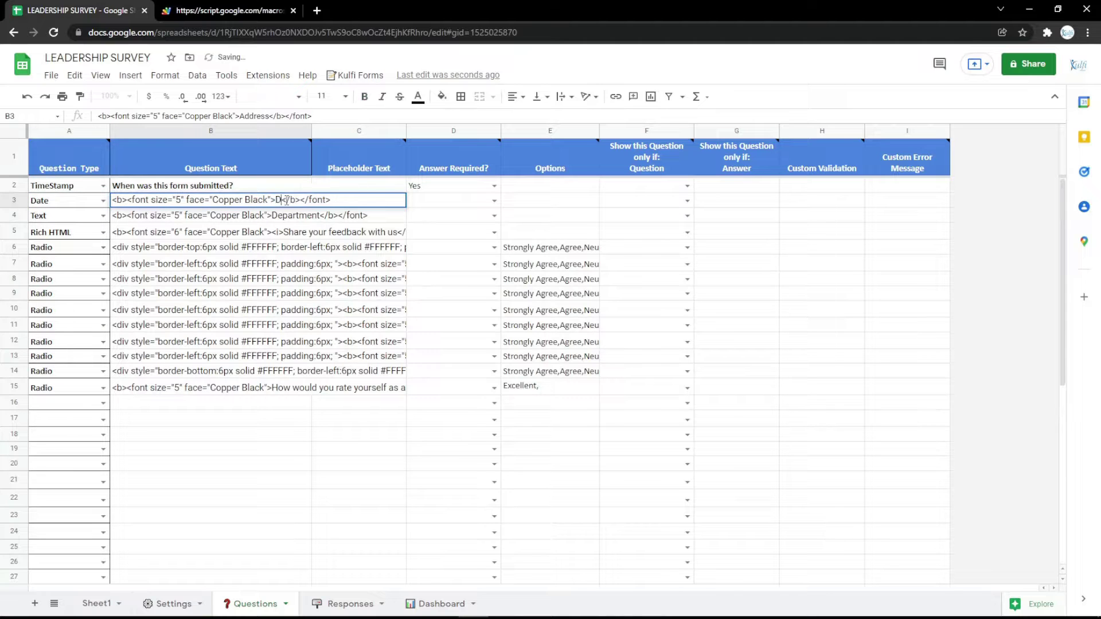
click(283, 261)
Reload the web form and open the Date field's calendar picker to check it
click(276, 9)
key(F5)
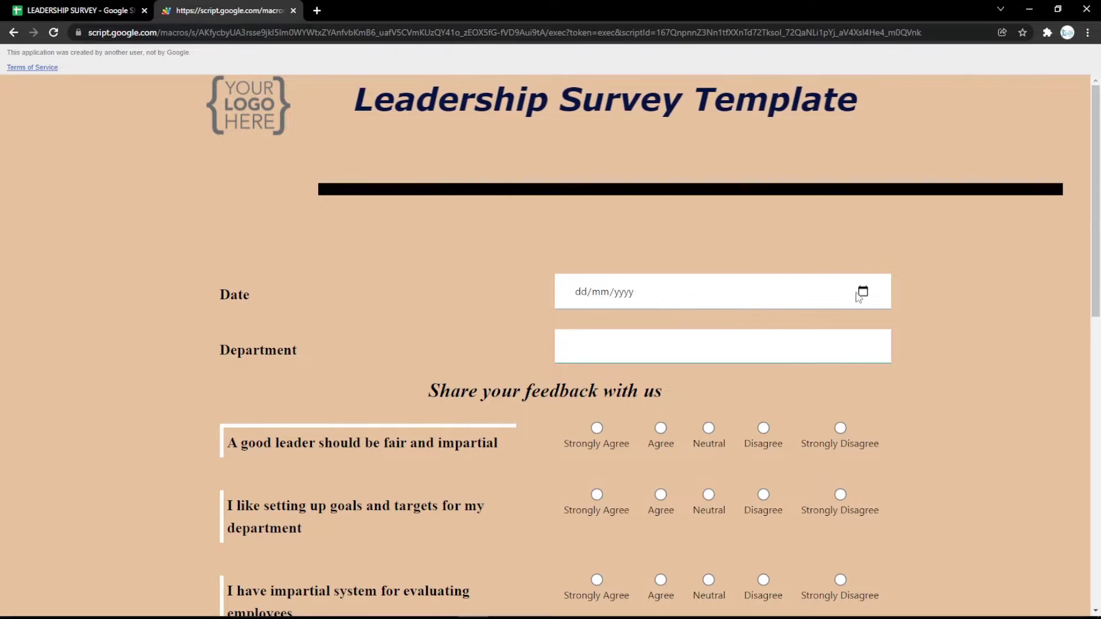
click(863, 291)
click(477, 265)
Change the row 3 question to type Radio and replace its label with Gender
click(10, 7)
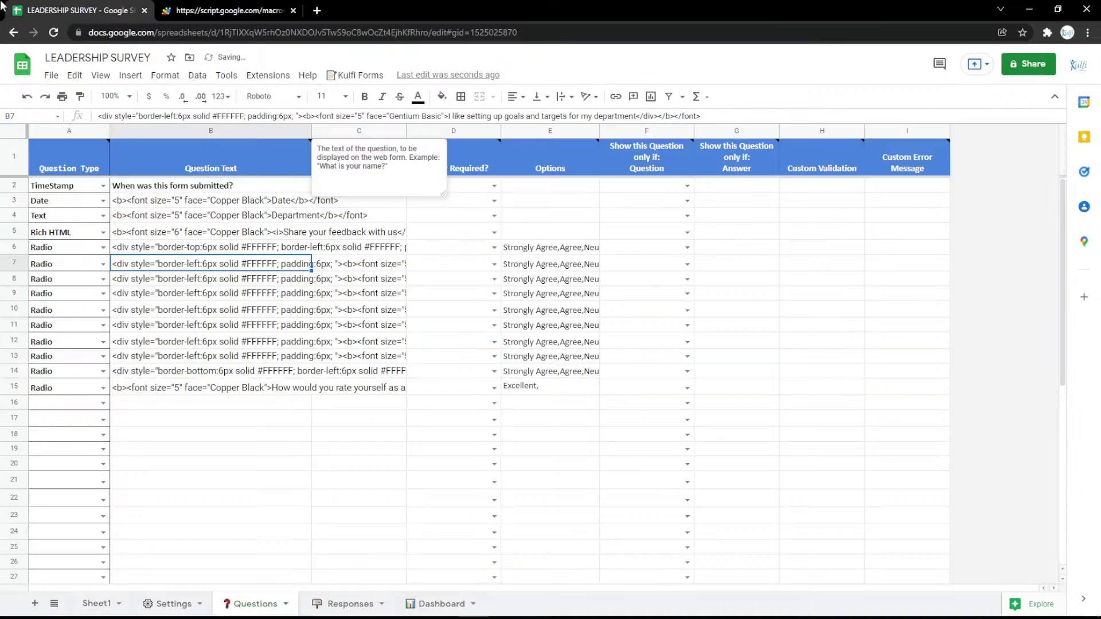
click(103, 201)
click(46, 350)
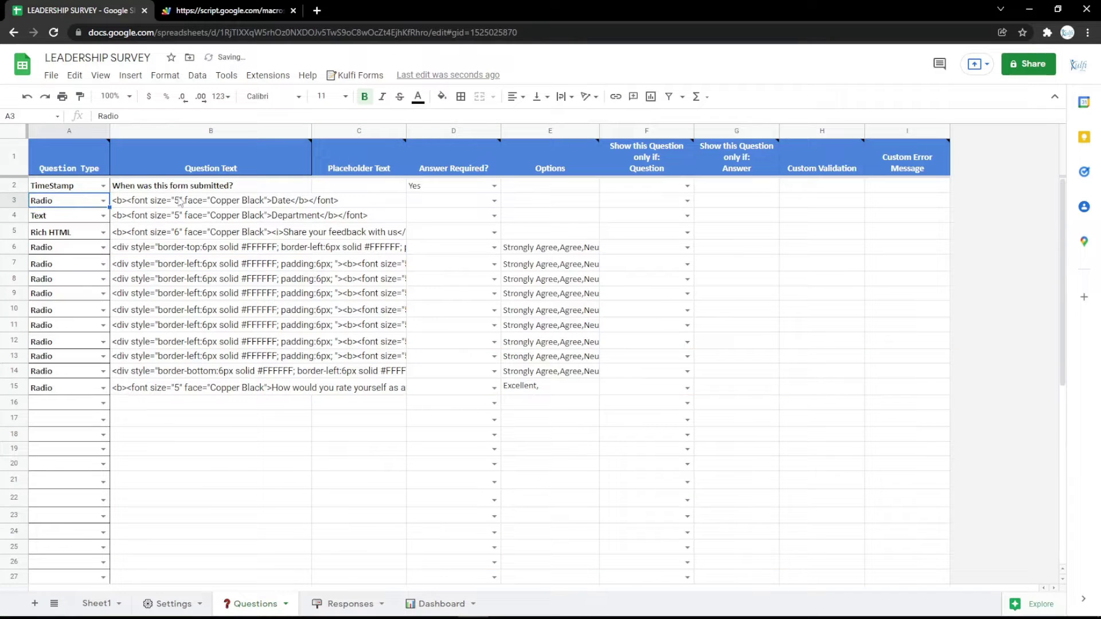
double_click(220, 203)
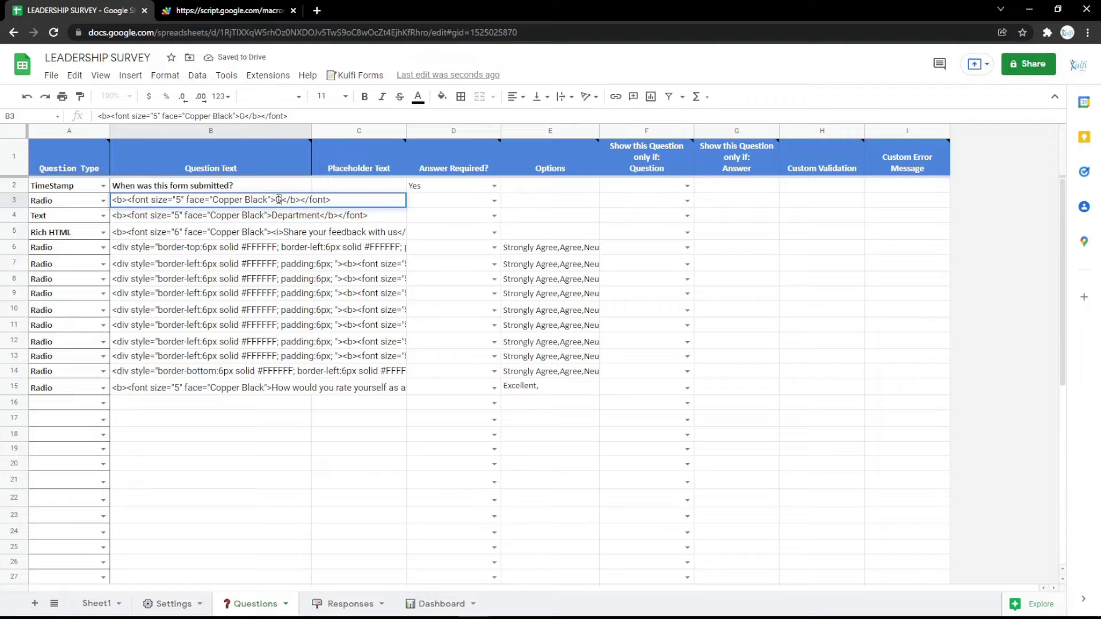
text(r)
key(Return)
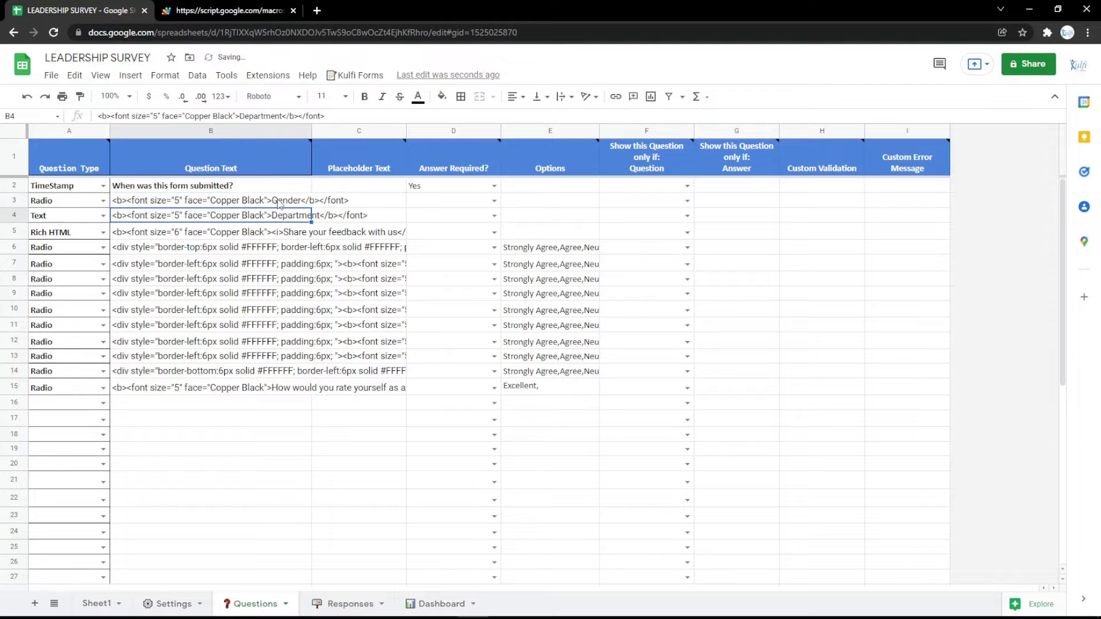
Enter the options Male, Female for the Gender question and reload the web form to check them
click(511, 203)
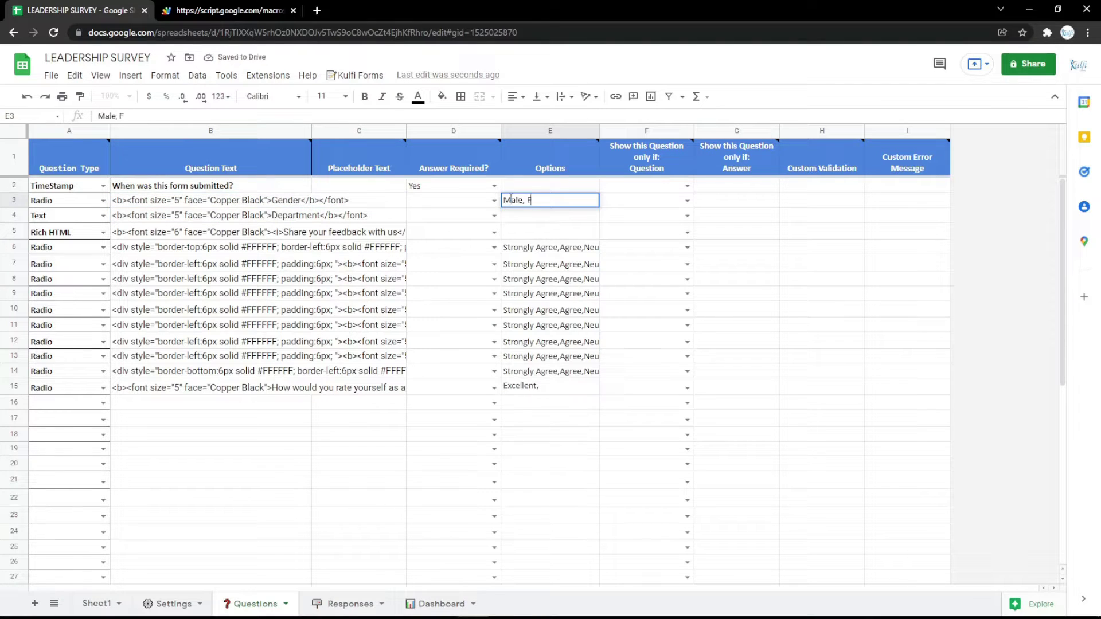
text(Male, Female)
key(Return)
click(207, 7)
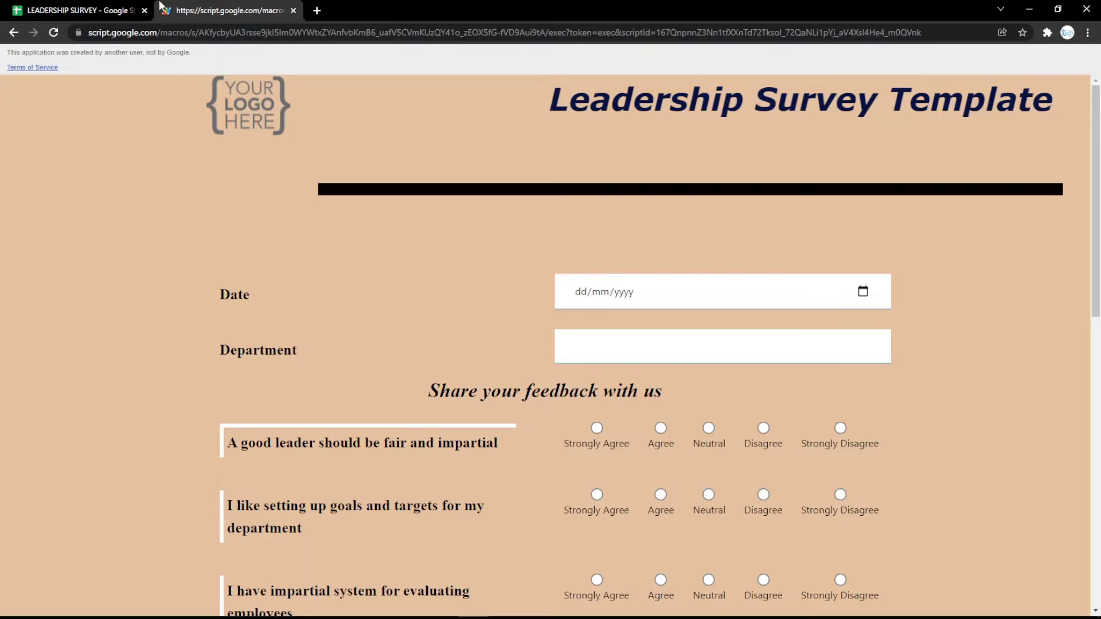
key(F5)
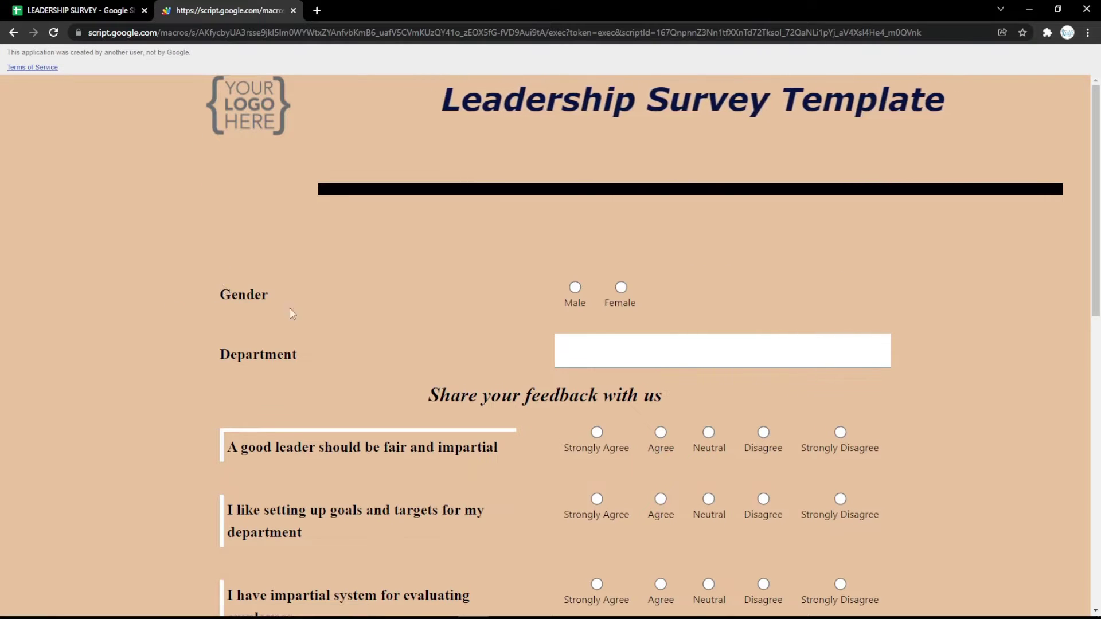
Change the row 3 question to type File with the label File, and clear its Male, Female options
click(112, 7)
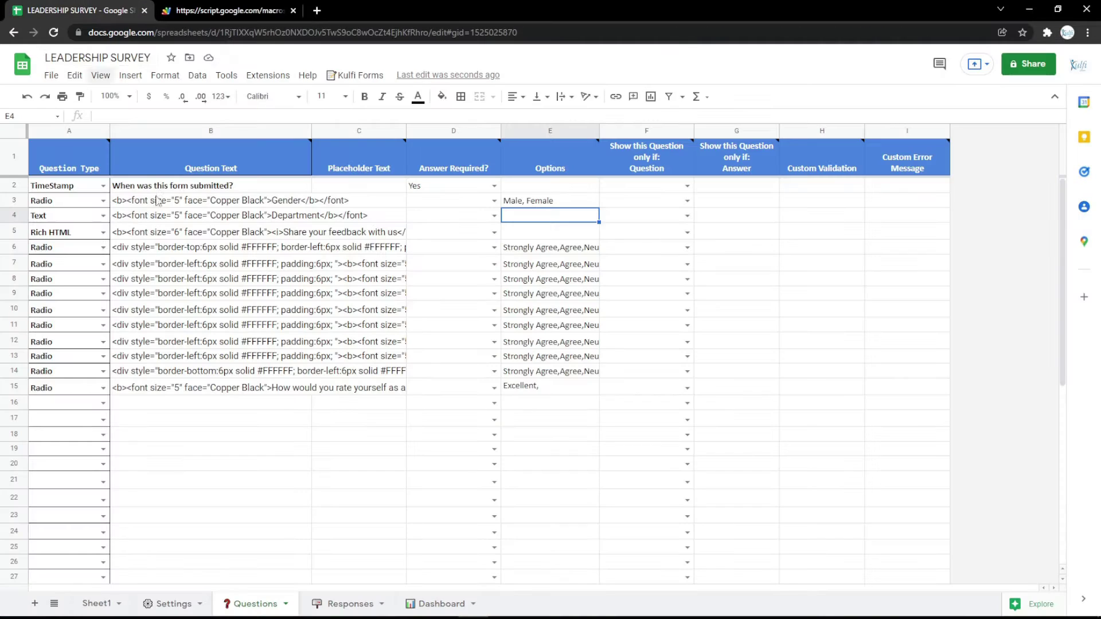
click(103, 201)
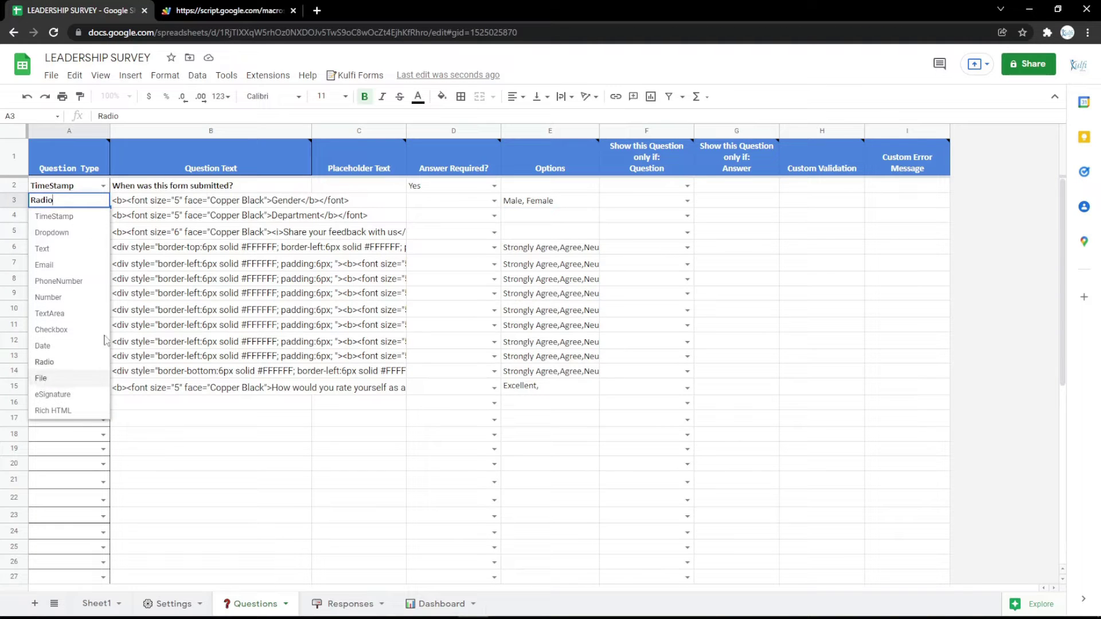
click(78, 379)
double_click(292, 200)
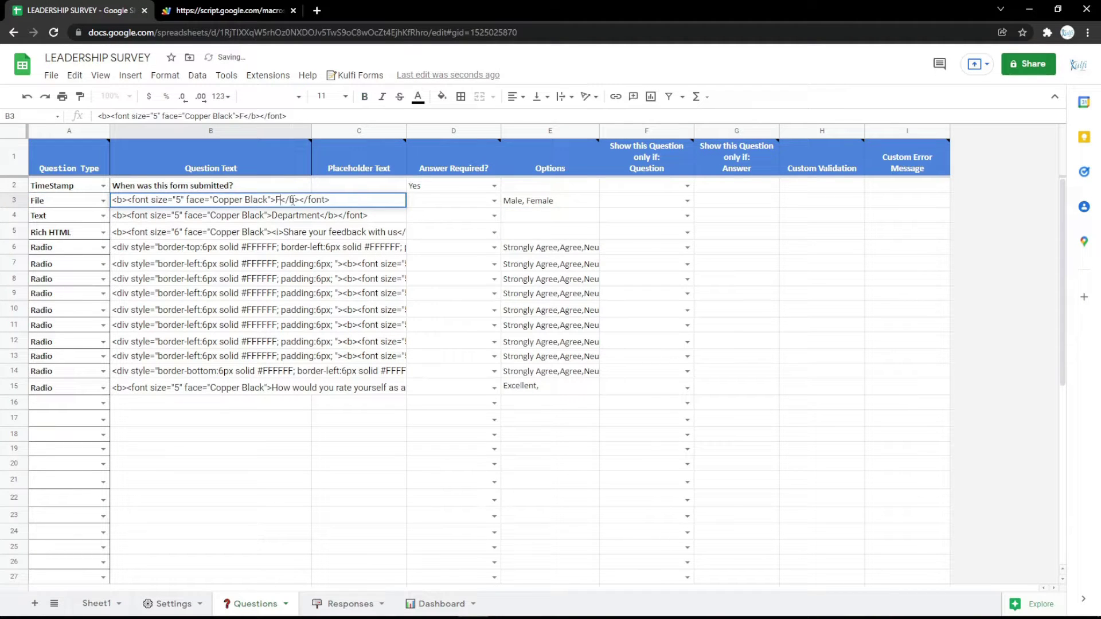
key(Return)
click(530, 203)
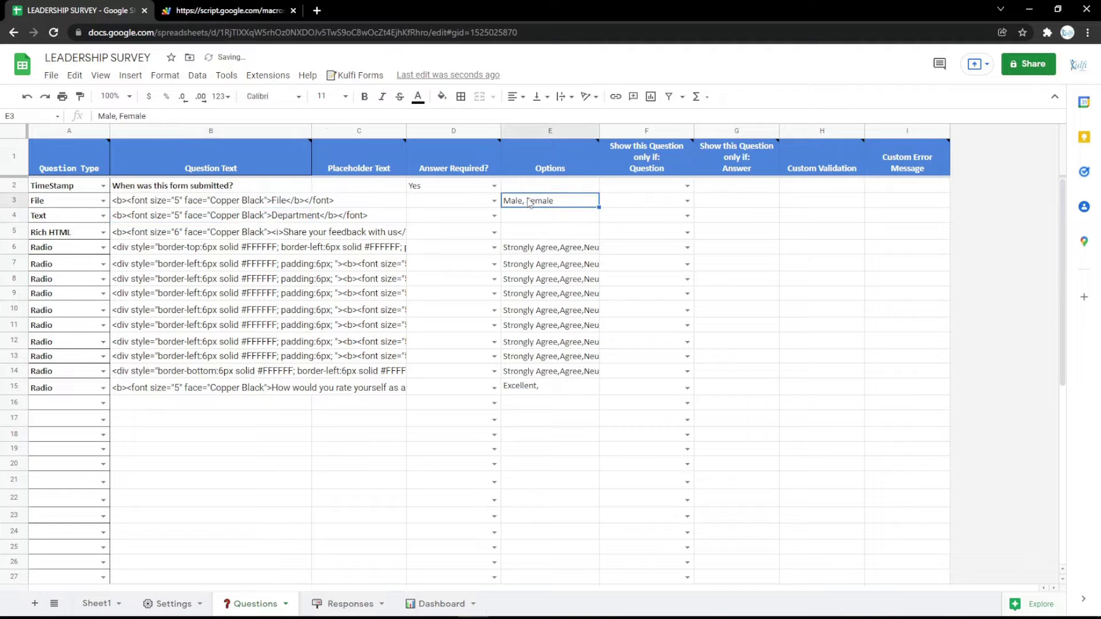
key(Delete)
Reload the web form and test the File question by uploading the Identity file from the Music folder
click(232, 10)
key(F5)
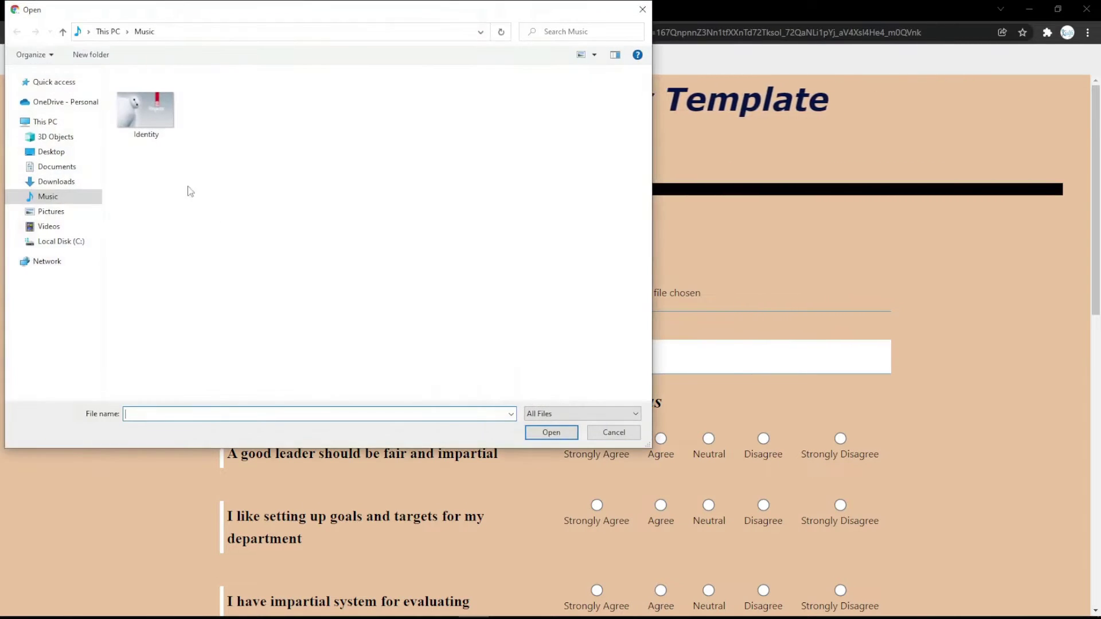
double_click(146, 122)
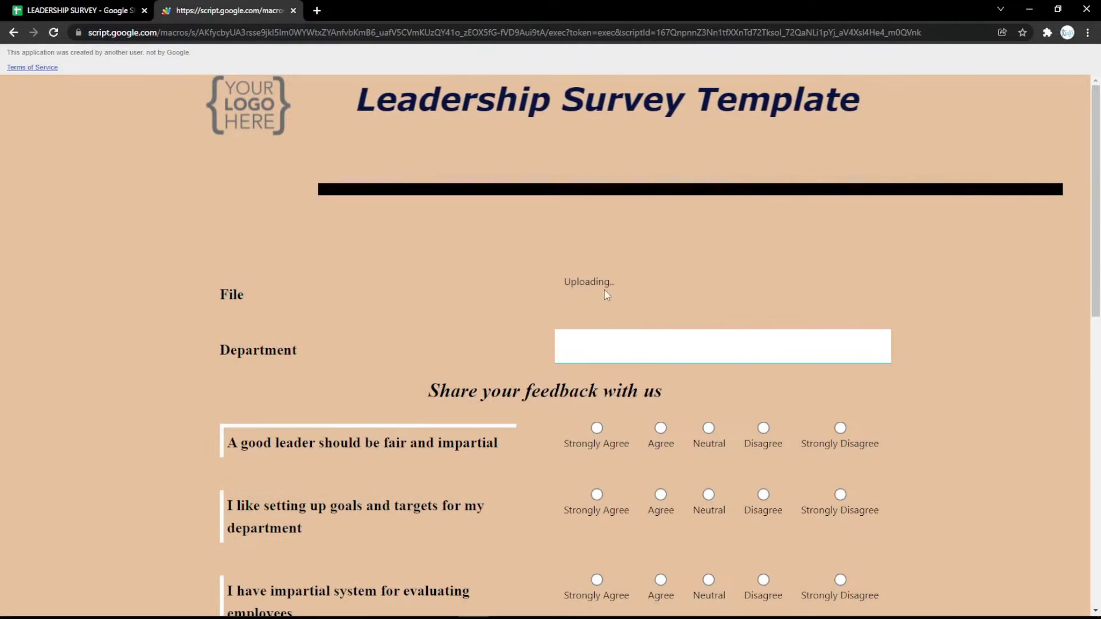
Change the row 3 question to type eSignature and replace its label with Signature
click(151, 7)
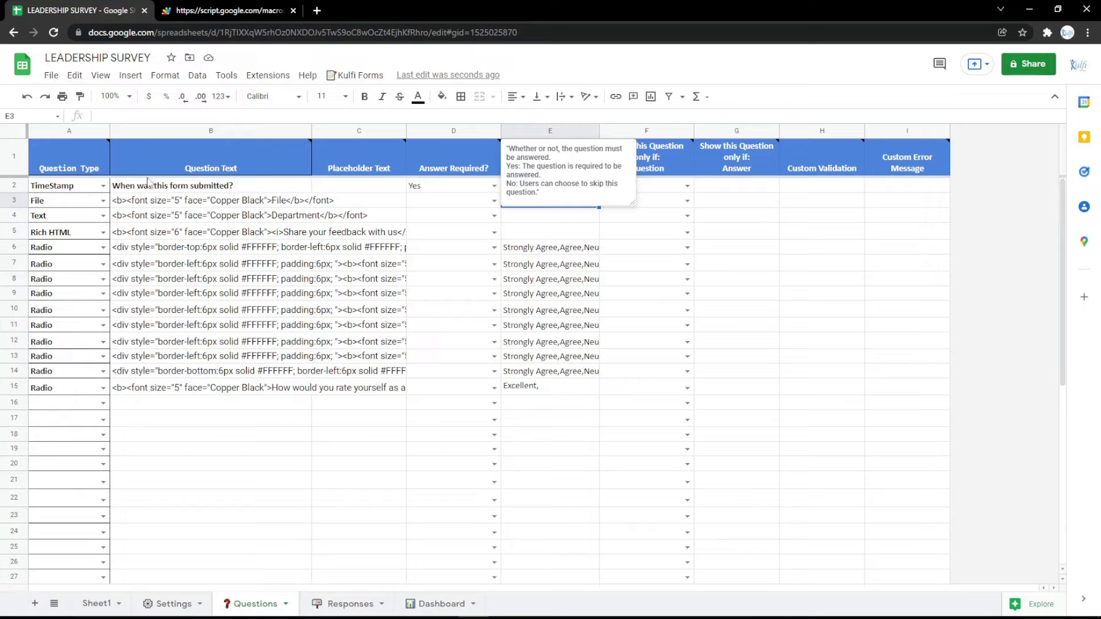
click(103, 201)
click(62, 395)
double_click(292, 200)
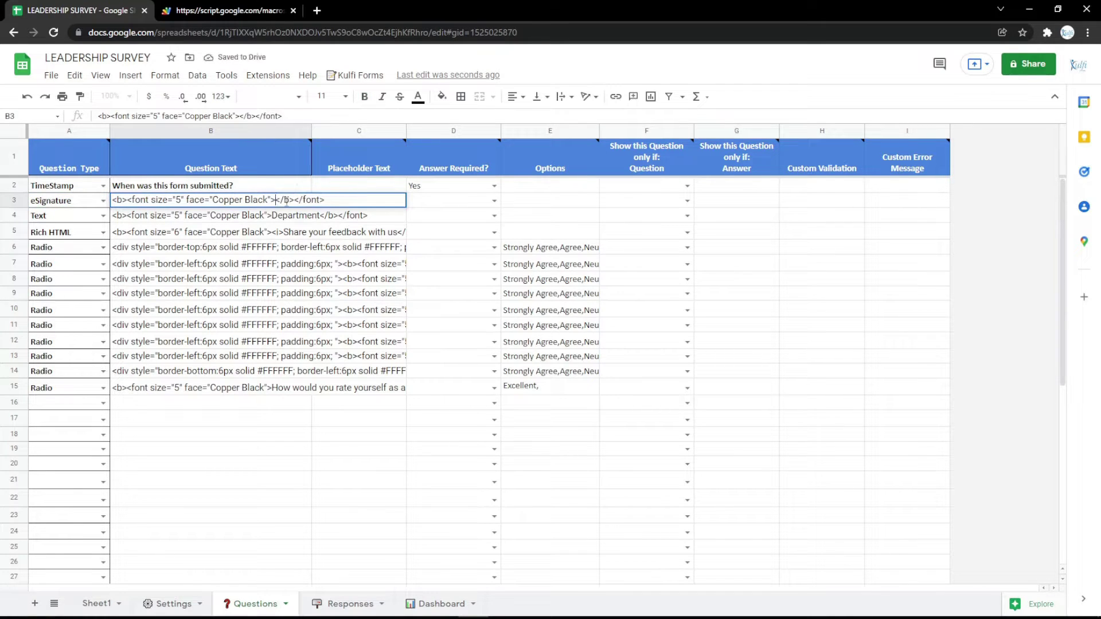
key(Return)
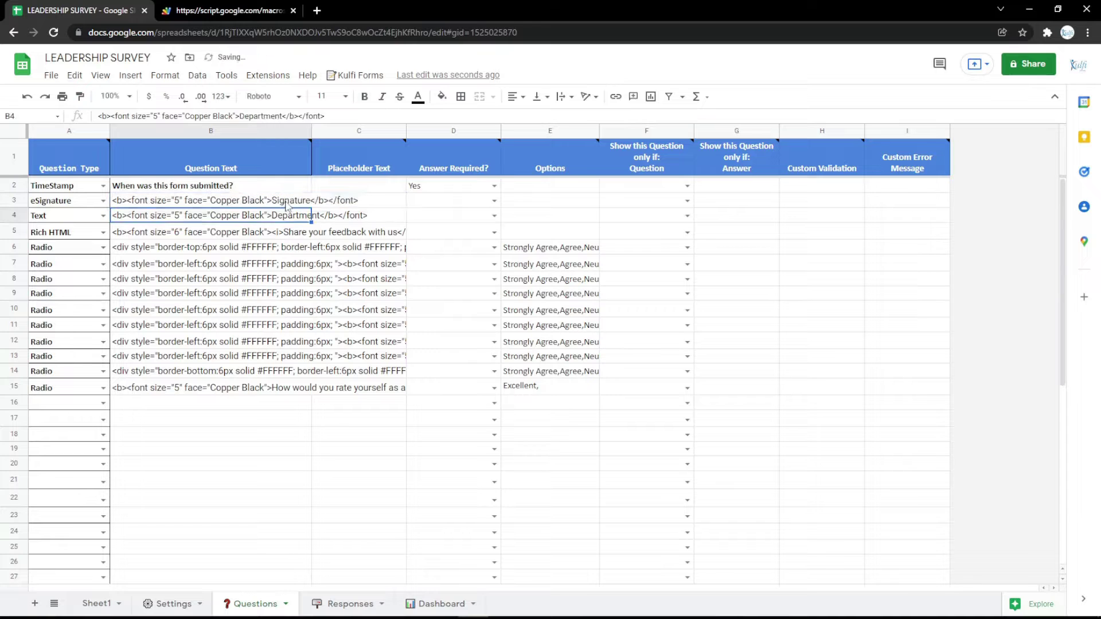
Reload the web form, draw a test signature in the Signature field, and clear it
click(274, 6)
key(F5)
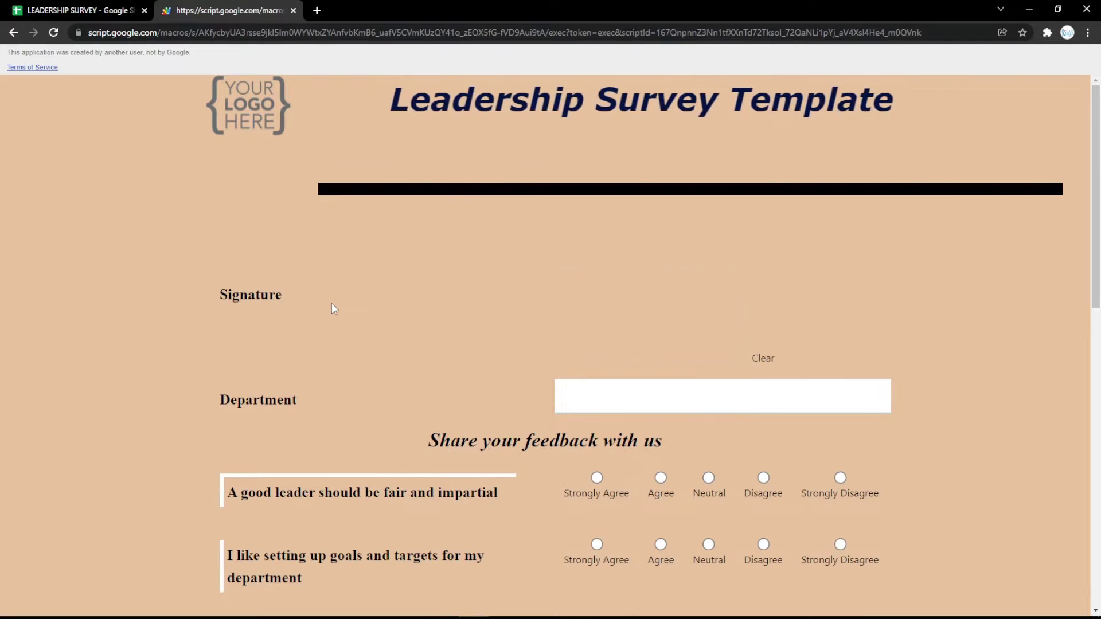
mouse_move(629, 287)
mouse_down()
mouse_move(703, 325)
mouse_move(656, 329)
mouse_move(741, 342)
mouse_move(705, 319)
mouse_up()
click(763, 358)
click(763, 359)
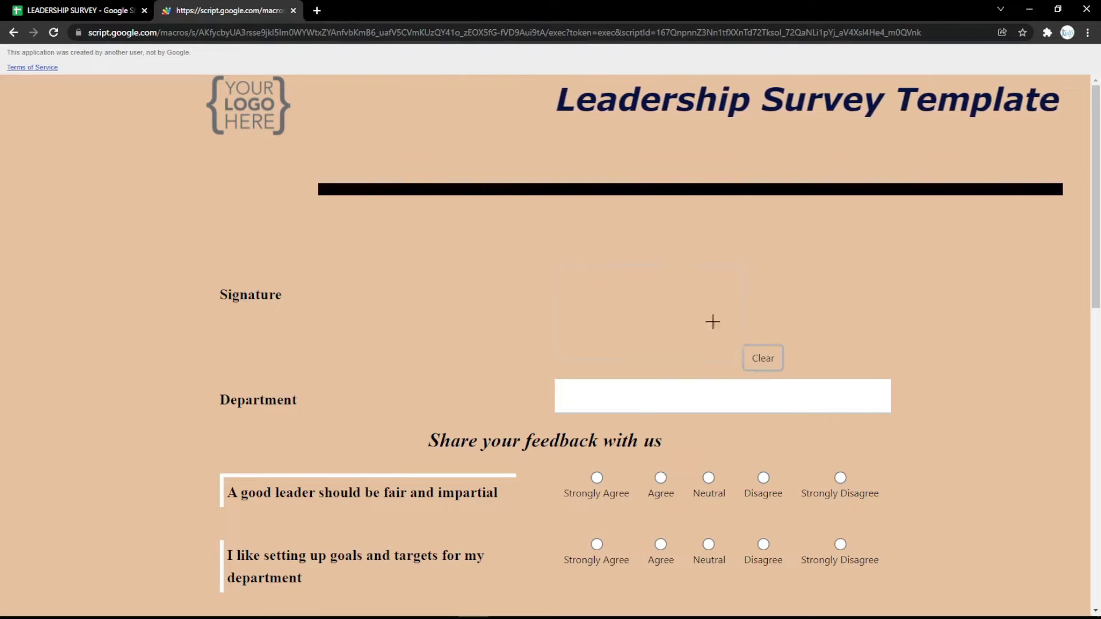
Change the row 3 question to type Rich HTML and select its question text cell B3
click(86, 10)
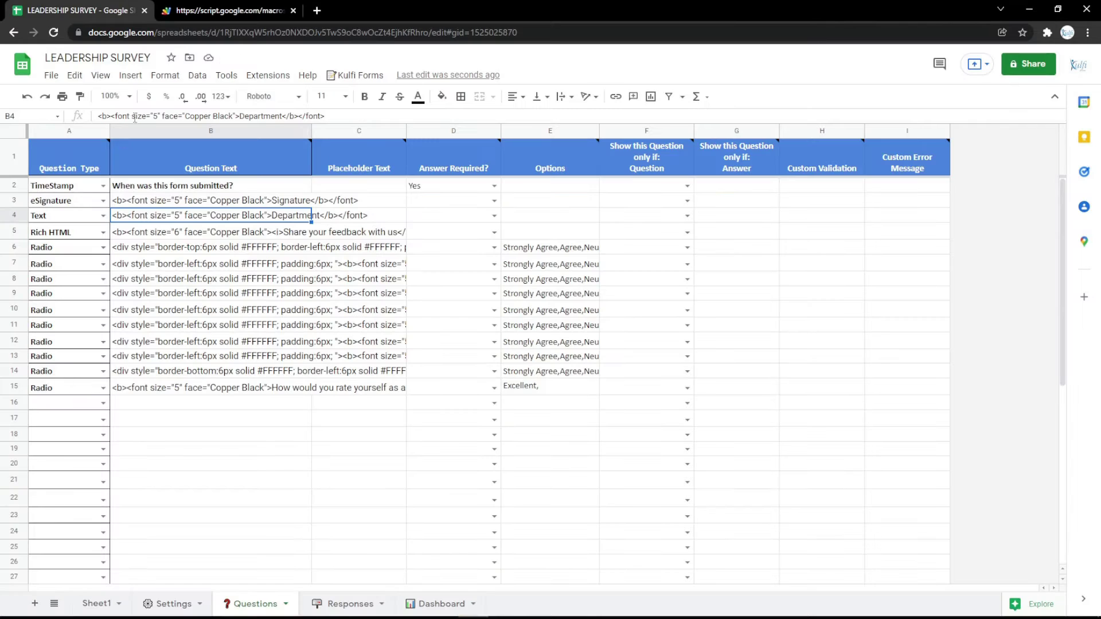
click(103, 201)
click(84, 405)
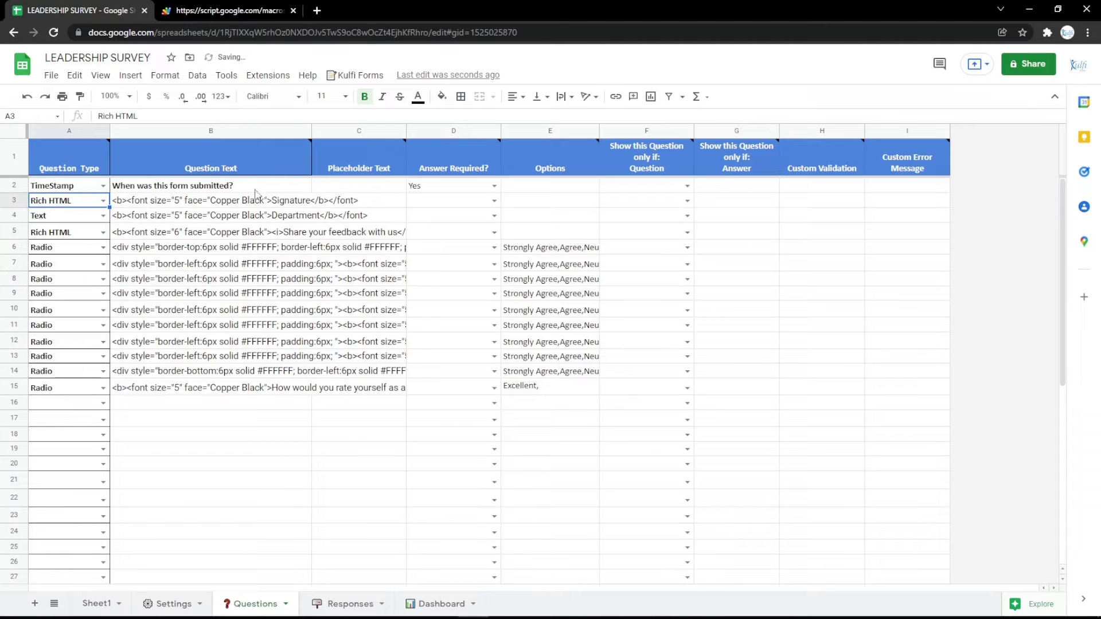
click(270, 201)
double_click(269, 200)
click(283, 231)
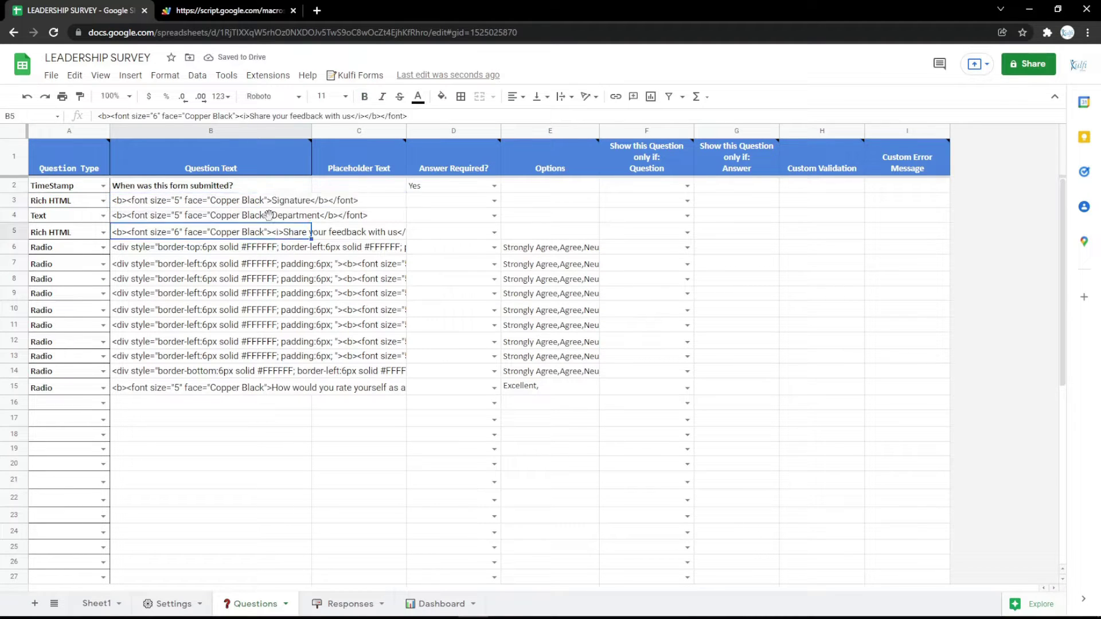
click(221, 211)
click(218, 203)
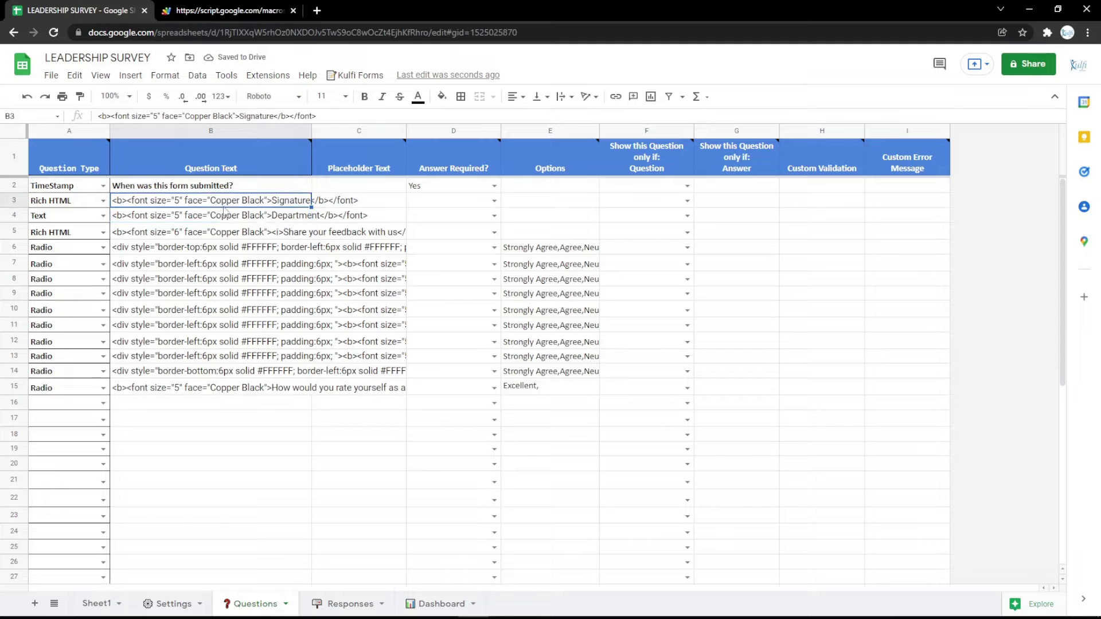
Open Google Maps in a new browser tab, find Google Indonesia, and copy its medium-size map embed HTML
click(318, 10)
click(95, 53)
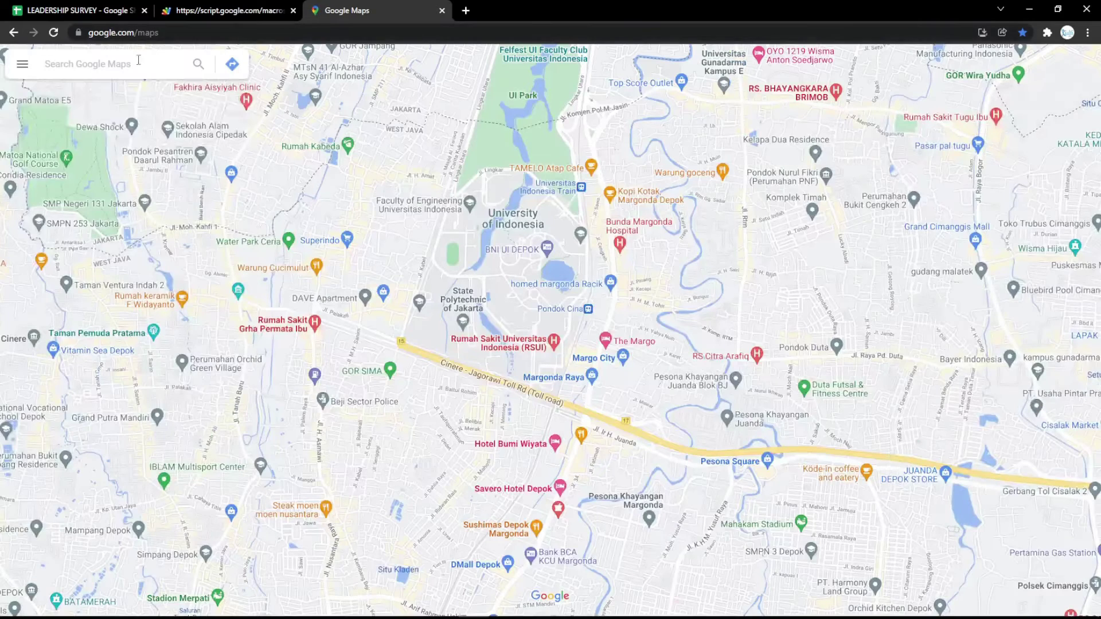
click(138, 60)
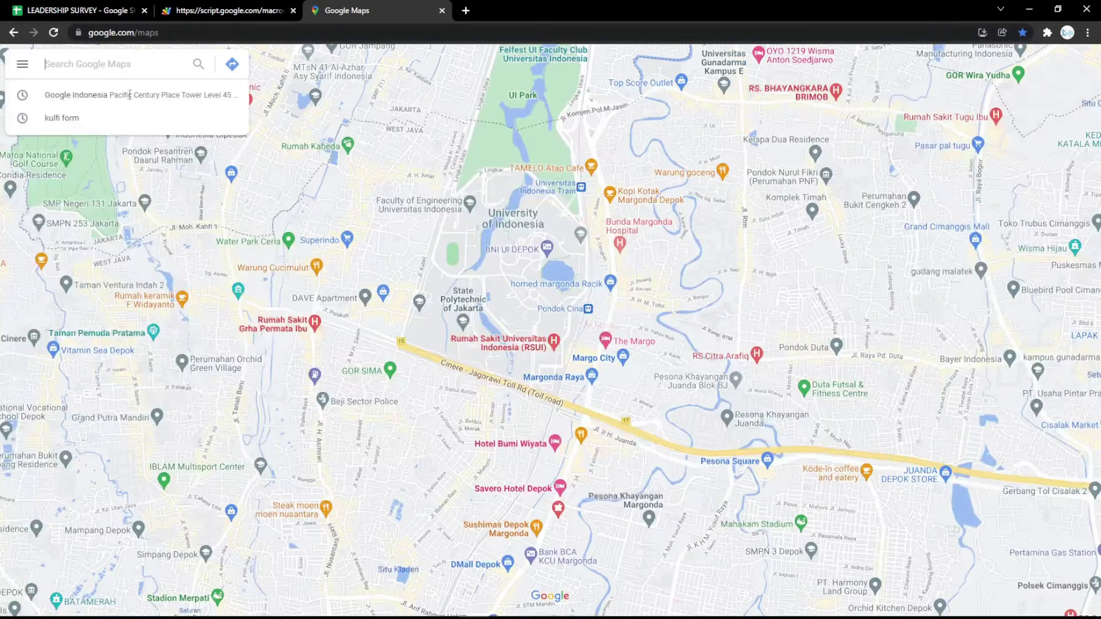
click(81, 99)
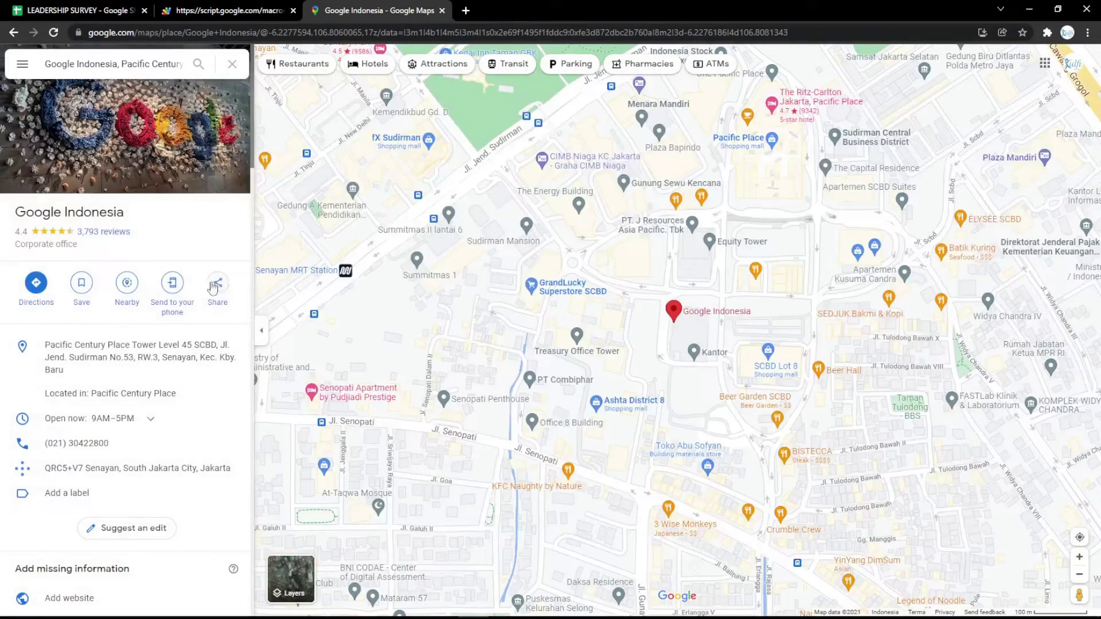
click(216, 283)
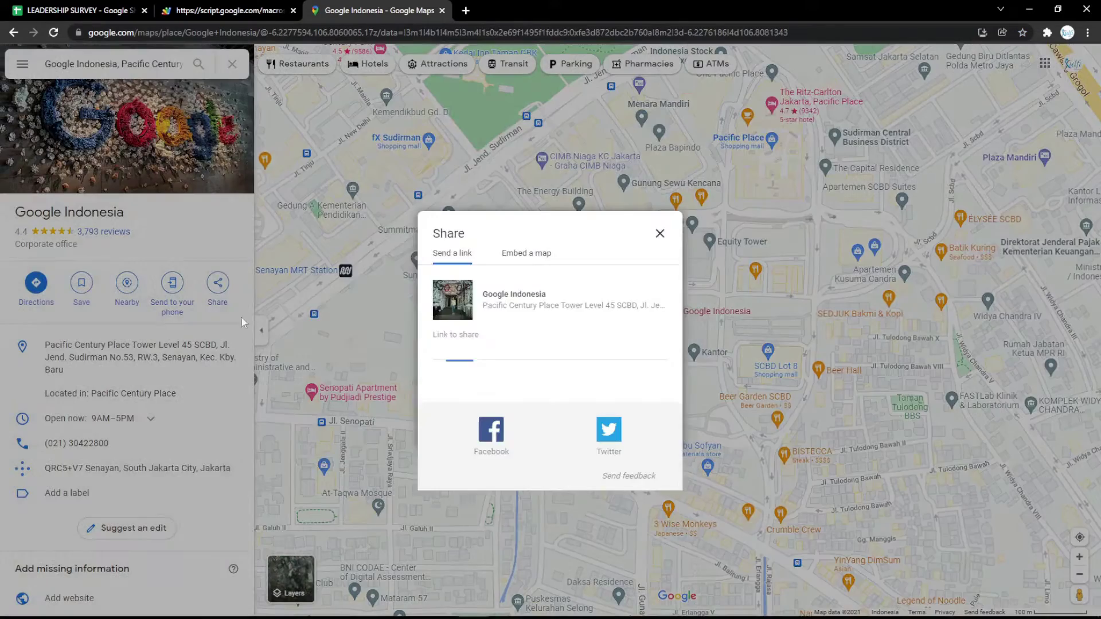
click(516, 250)
click(714, 199)
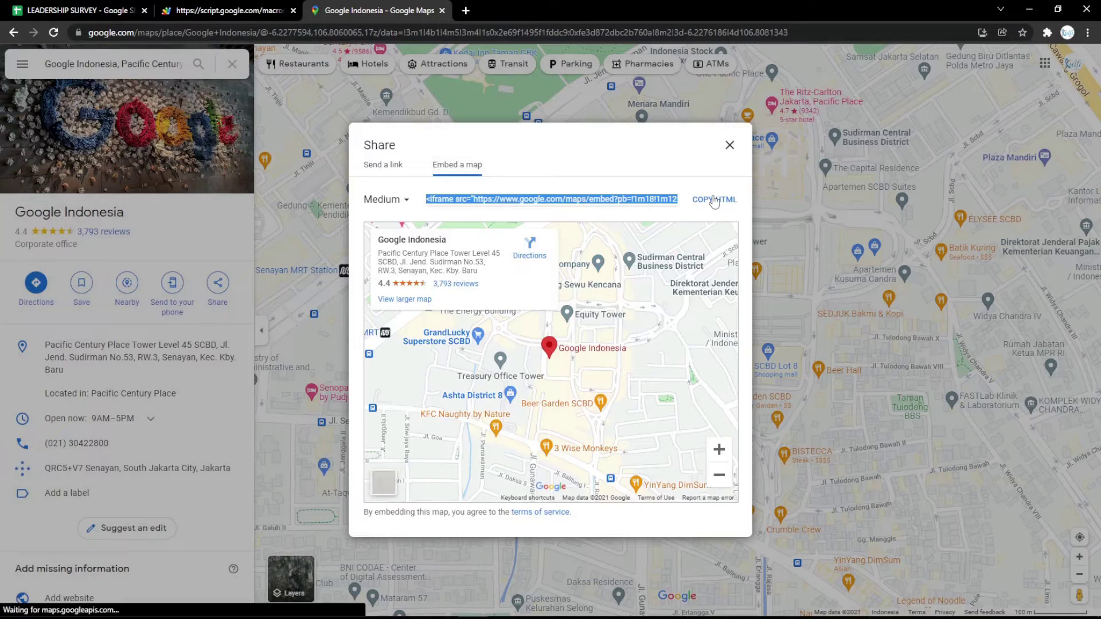
Replace the question text in B3 with the copied map embed code and reload the web form to check it
click(128, 5)
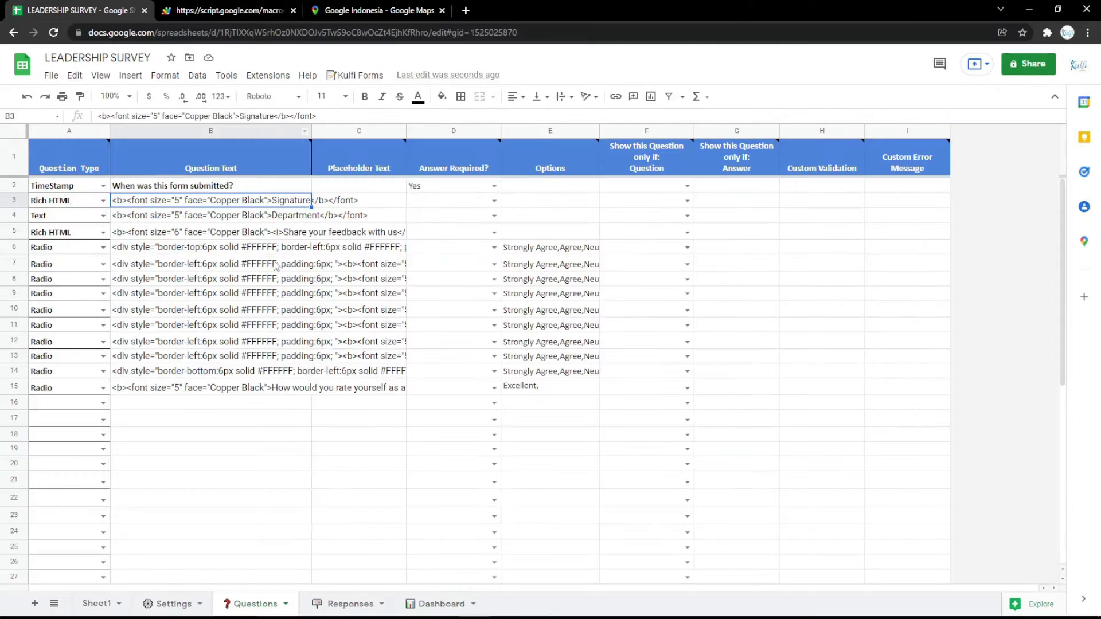
key(ctrl+v)
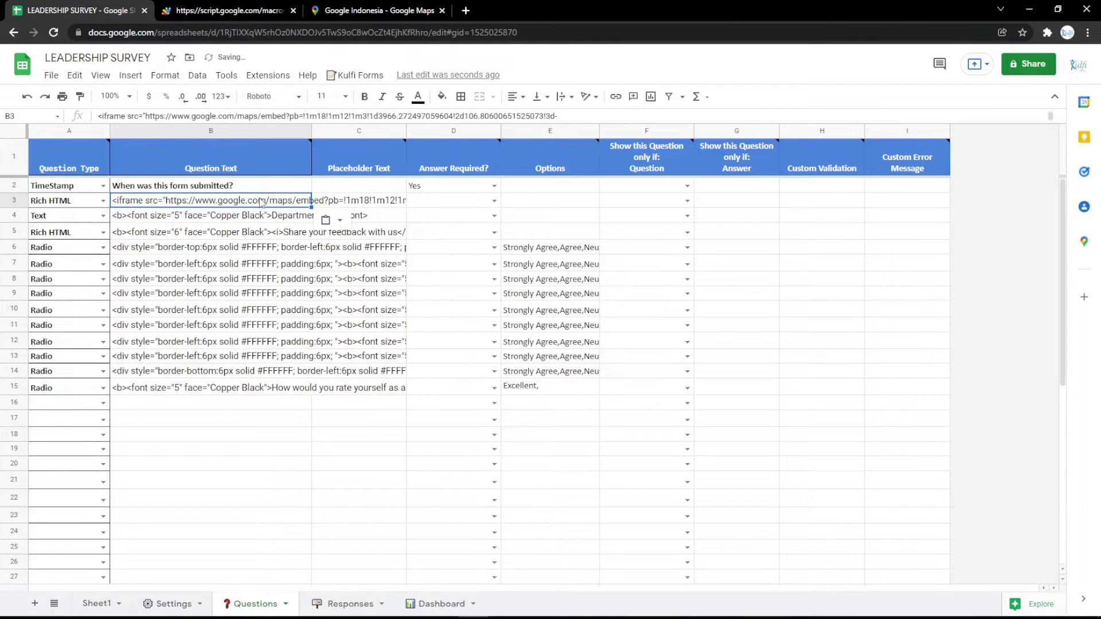
click(180, 5)
key(F5)
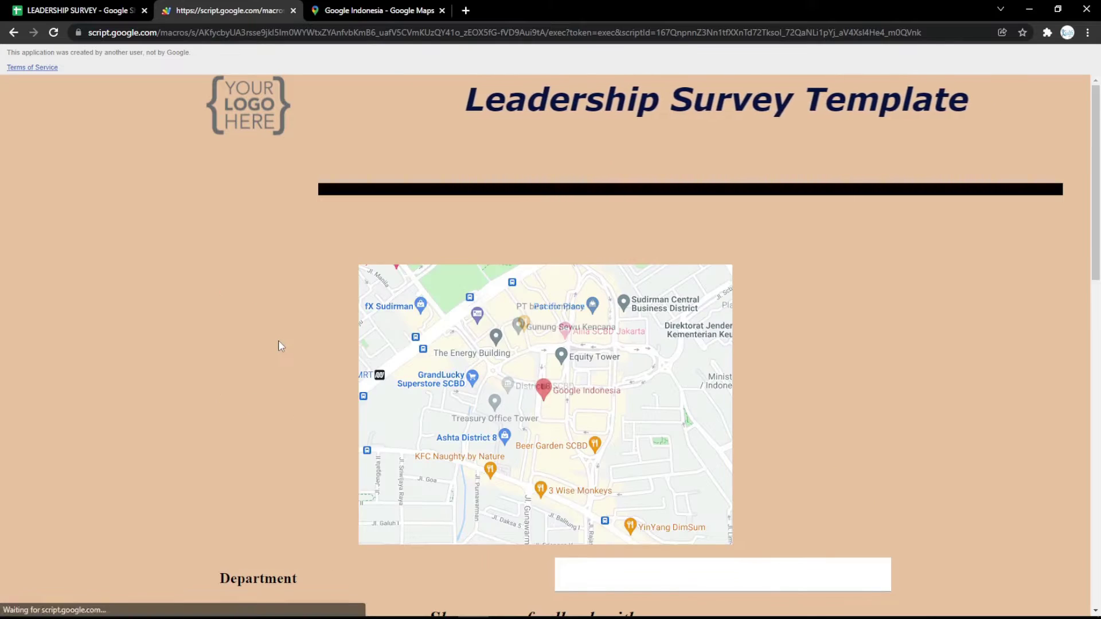
Delete the map question in row 3 of the Questions sheet and reload the web form
click(101, 5)
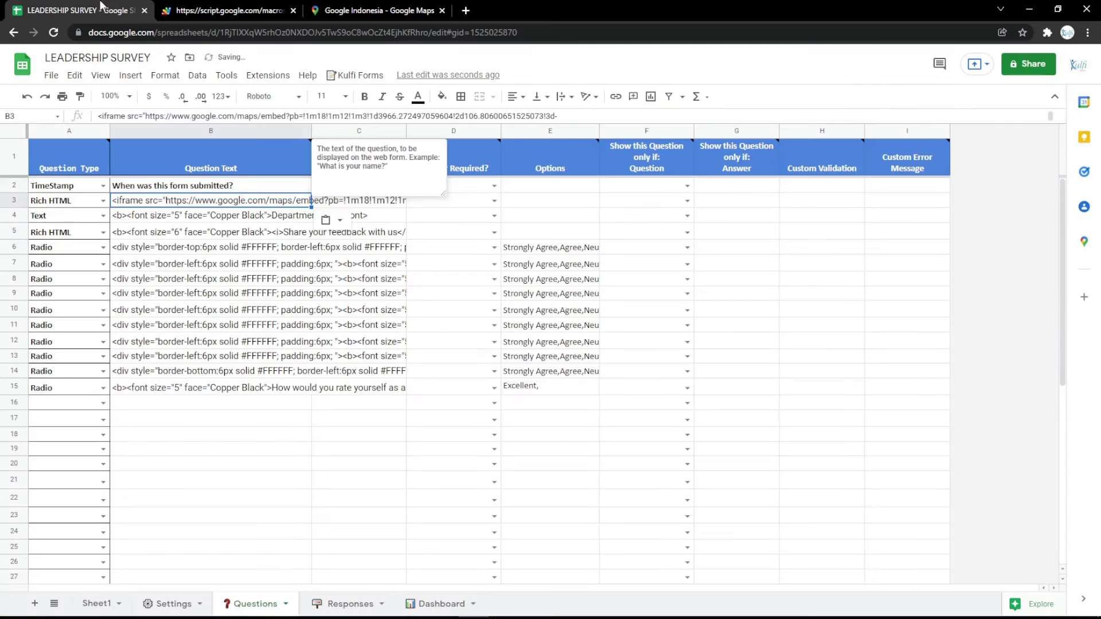
click(14, 184)
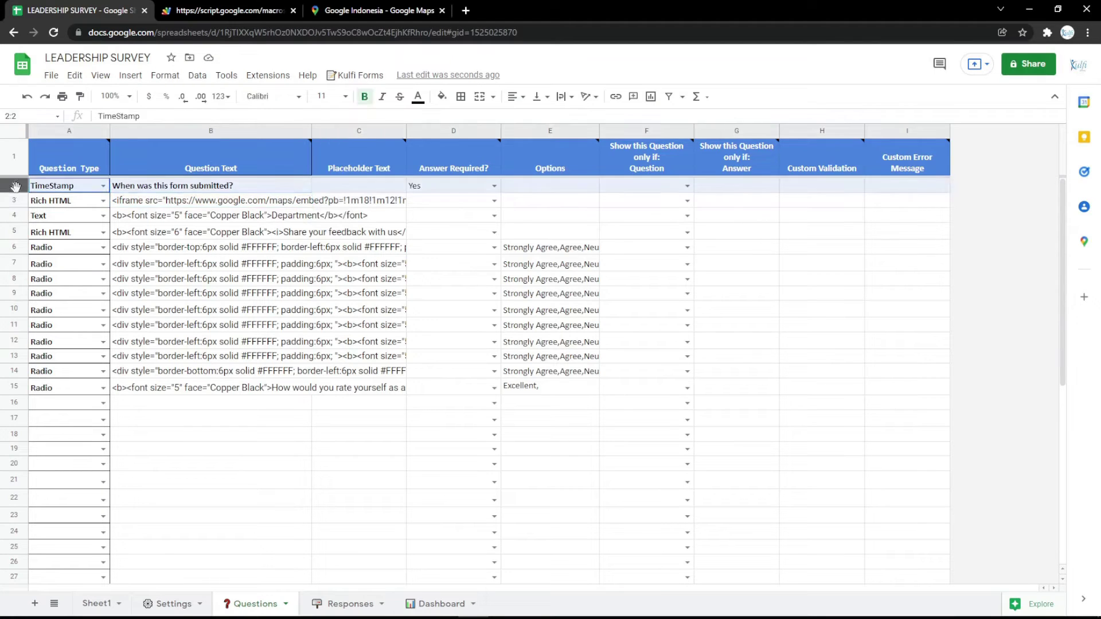
right_click(17, 198)
click(63, 339)
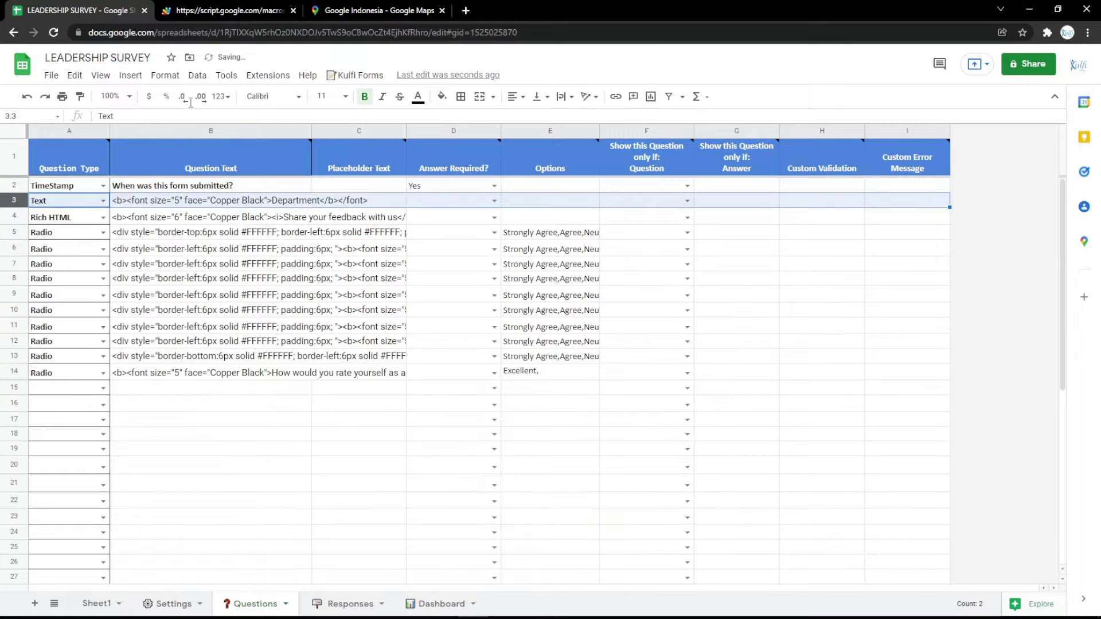
click(214, 12)
key(F5)
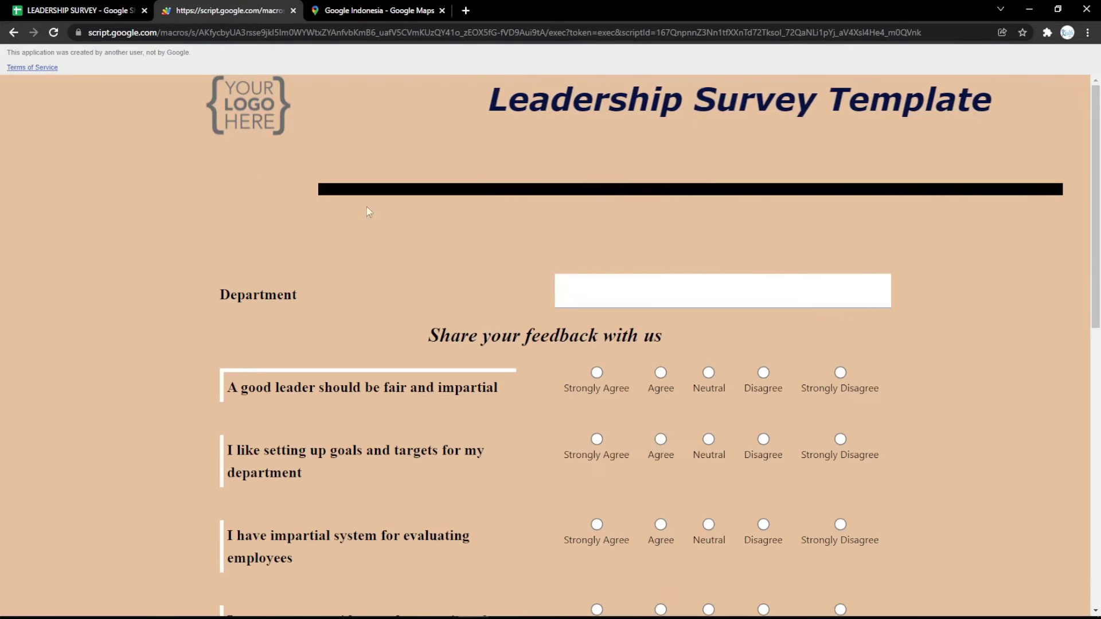
Fill the Body Background Color cell B6 on the Settings sheet with light magenta and check the reloaded web form
click(71, 11)
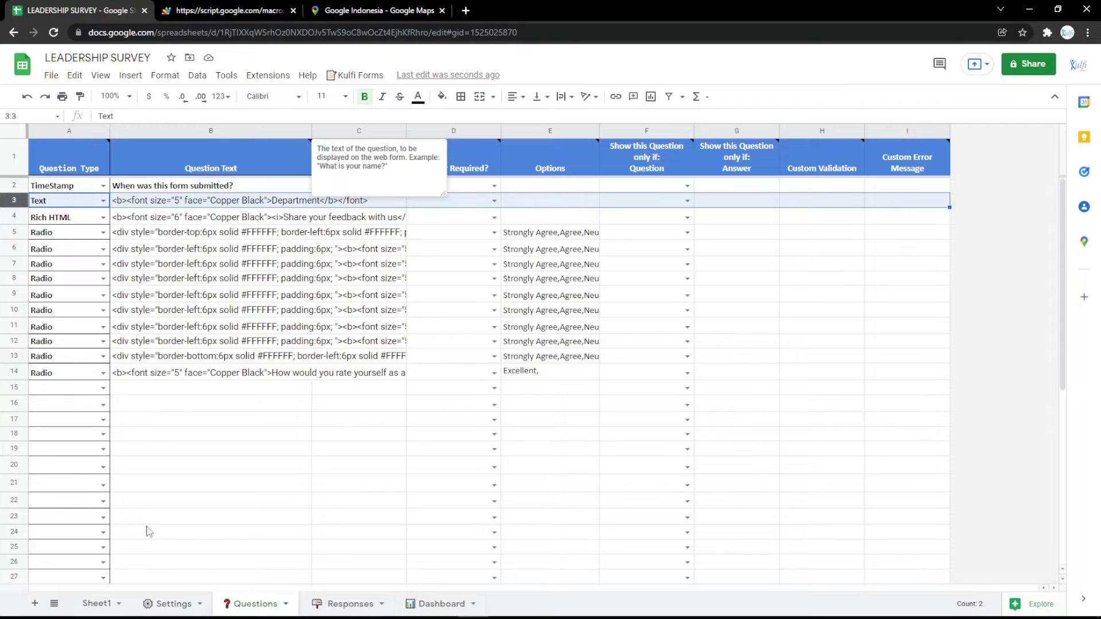
click(174, 604)
click(344, 295)
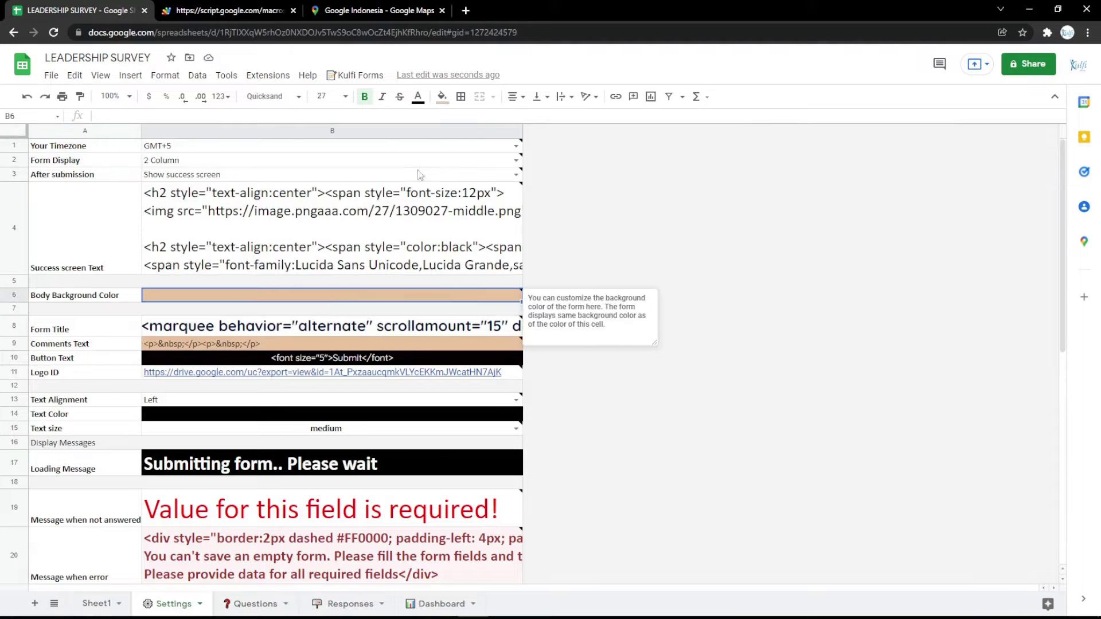
click(443, 98)
click(570, 231)
click(247, 8)
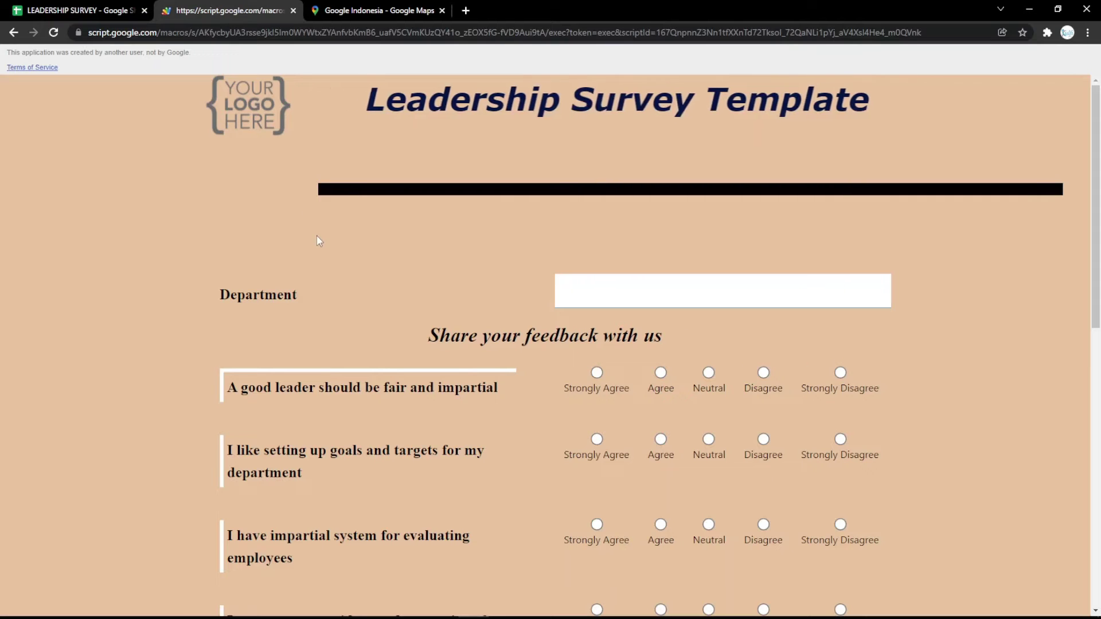
key(F5)
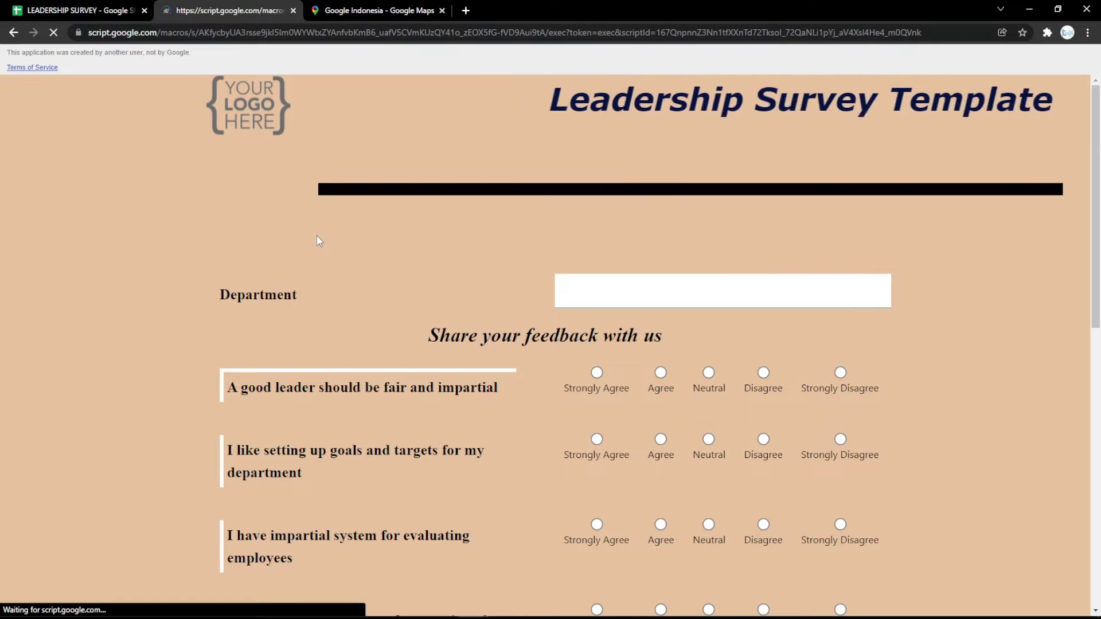
scroll(321, 247, down, 12)
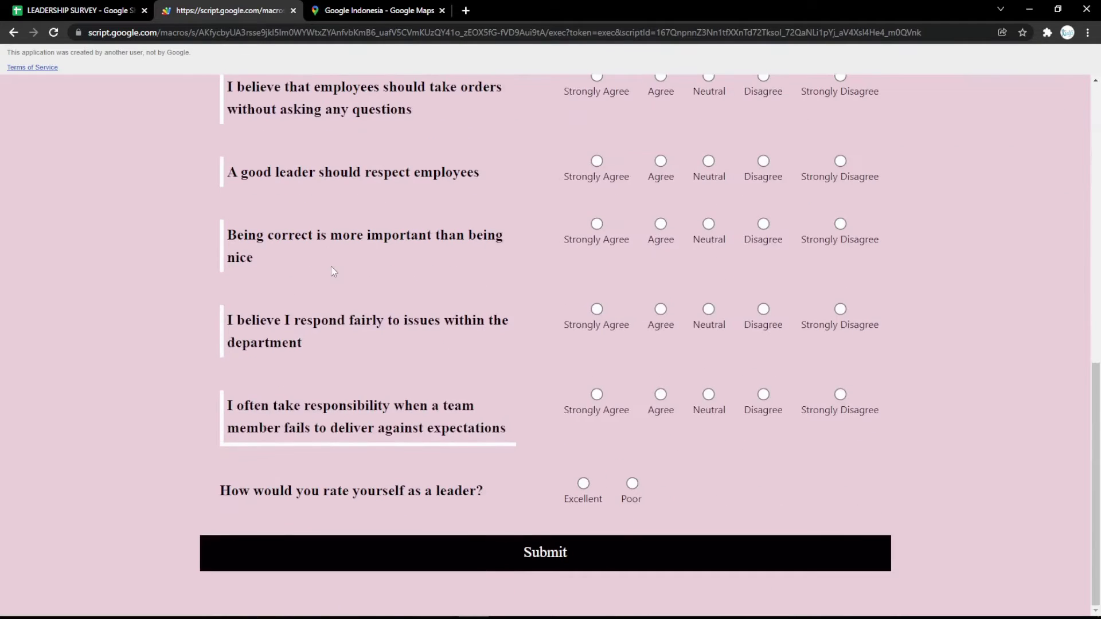
scroll(332, 266, up, 13)
Fill the Button Text cell B10 with magenta and check the Submit button on the reloaded web form
click(148, 7)
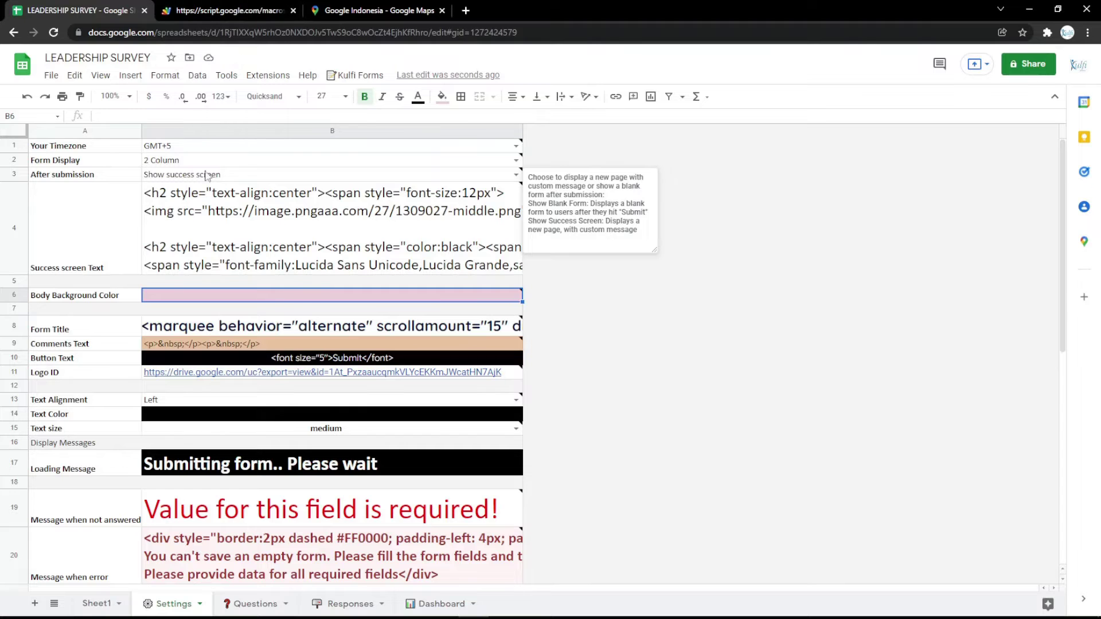
click(275, 362)
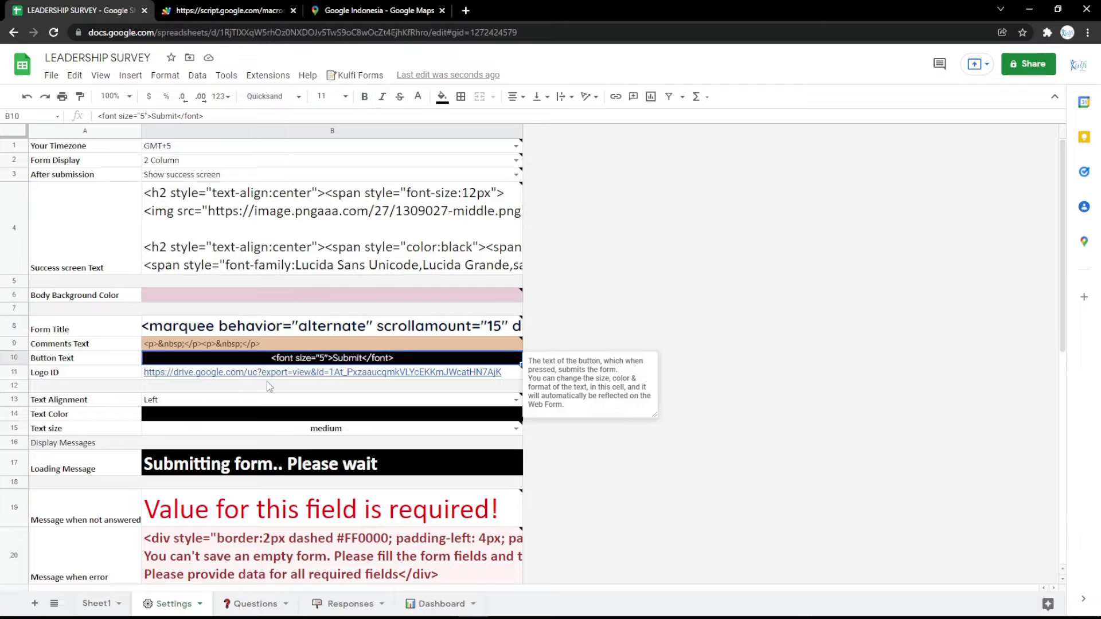
click(443, 96)
click(572, 219)
click(264, 9)
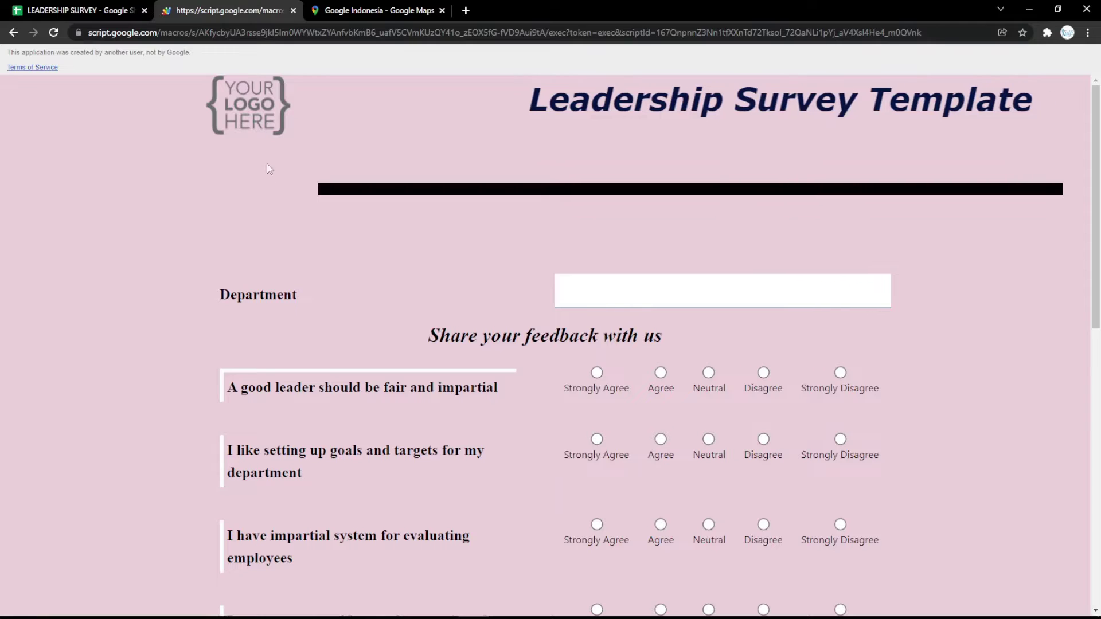
key(F5)
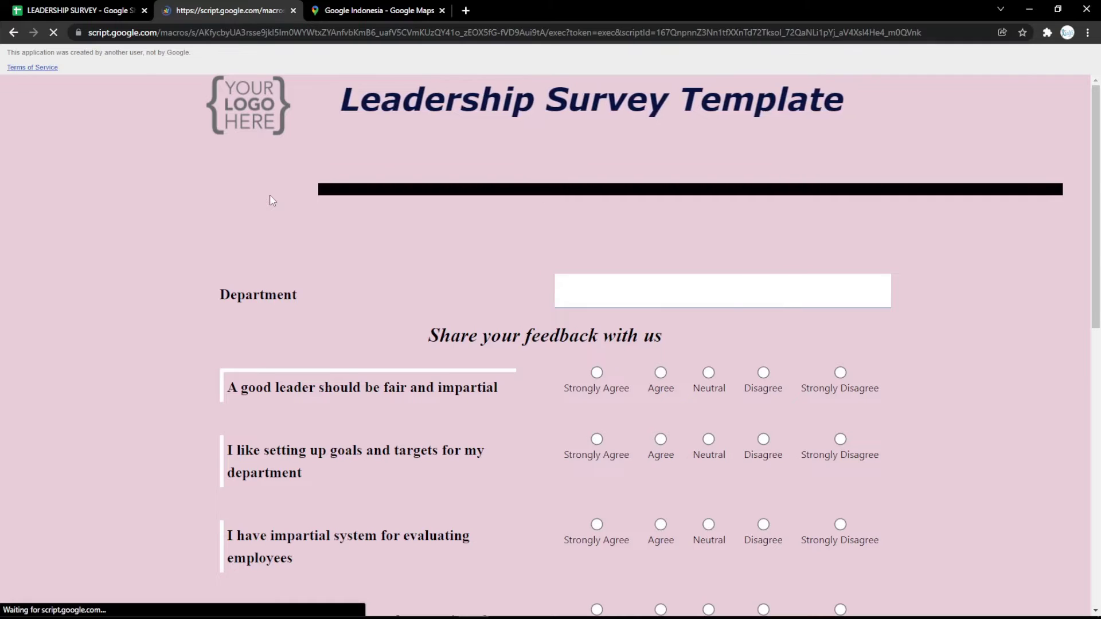
scroll(320, 326, down, 10)
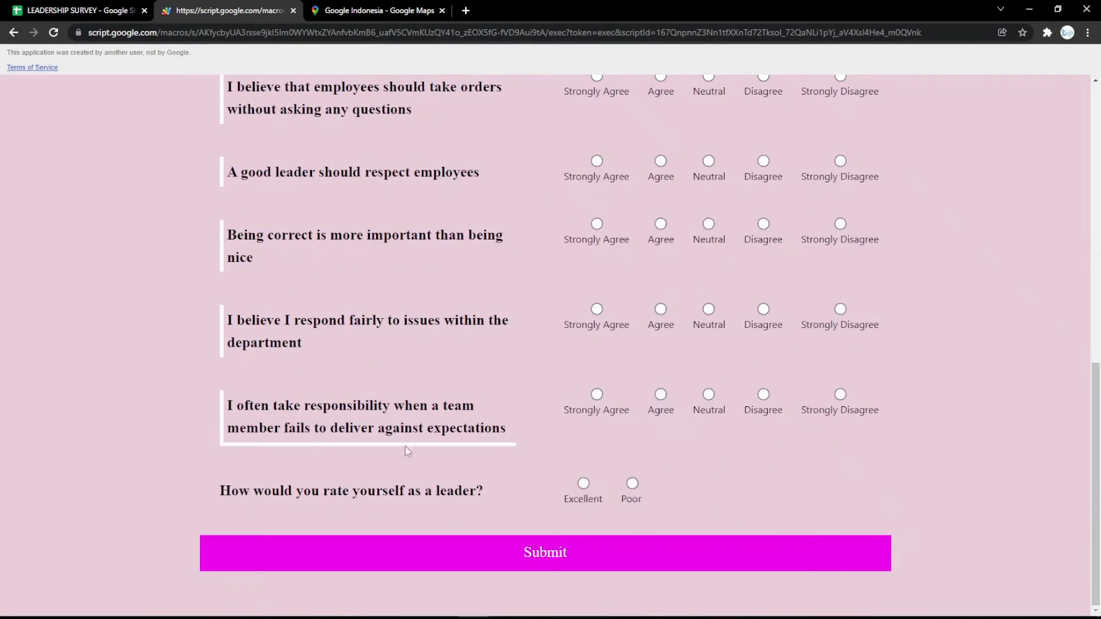
Replace the Logo ID link in B11 with the bookmarked logo image's URL and reload the web form
click(86, 10)
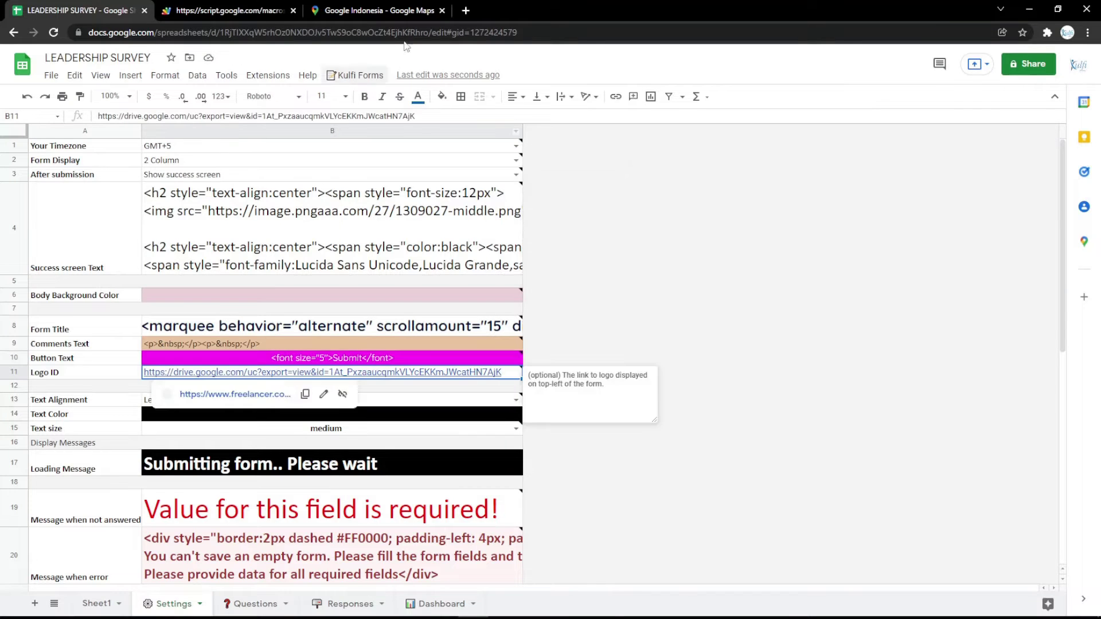
click(466, 10)
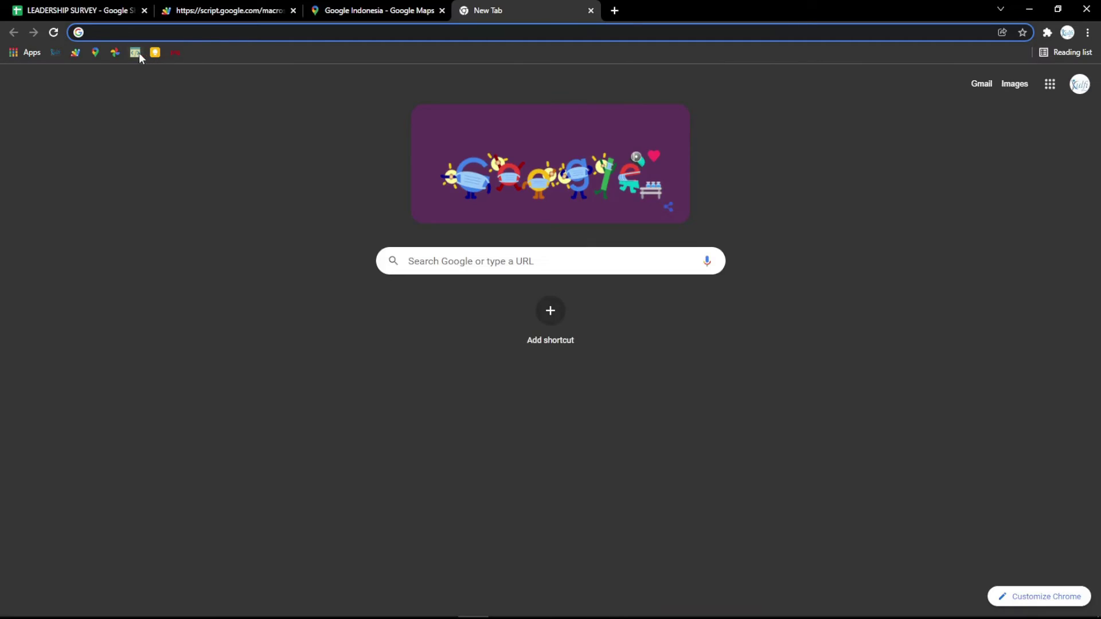
click(110, 53)
click(172, 33)
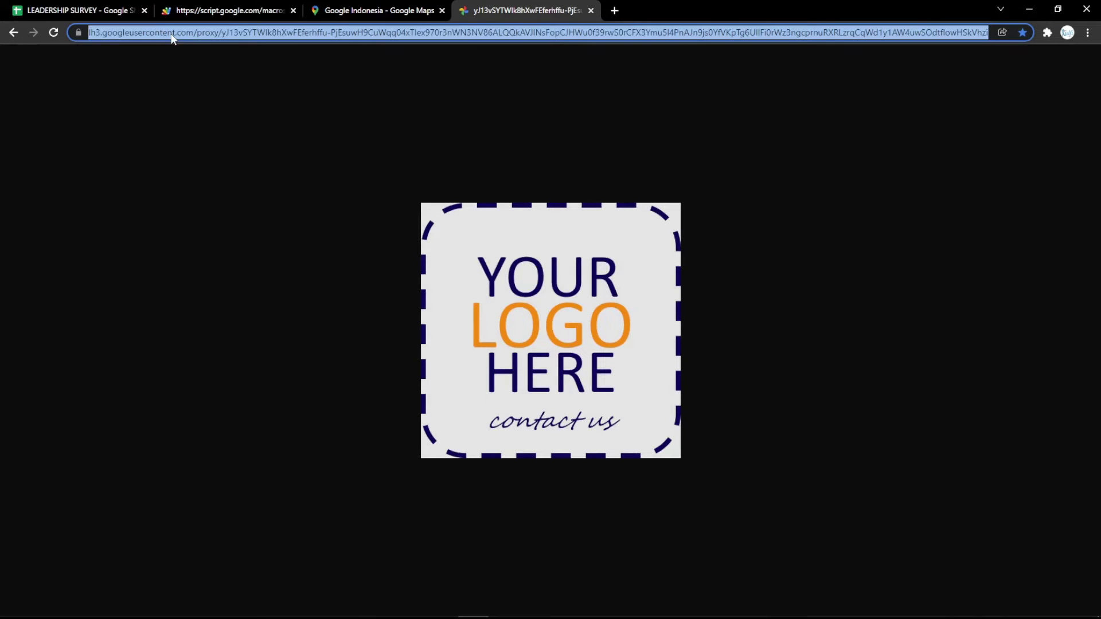
key(ctrl+c)
click(141, 7)
key(ctrl+v)
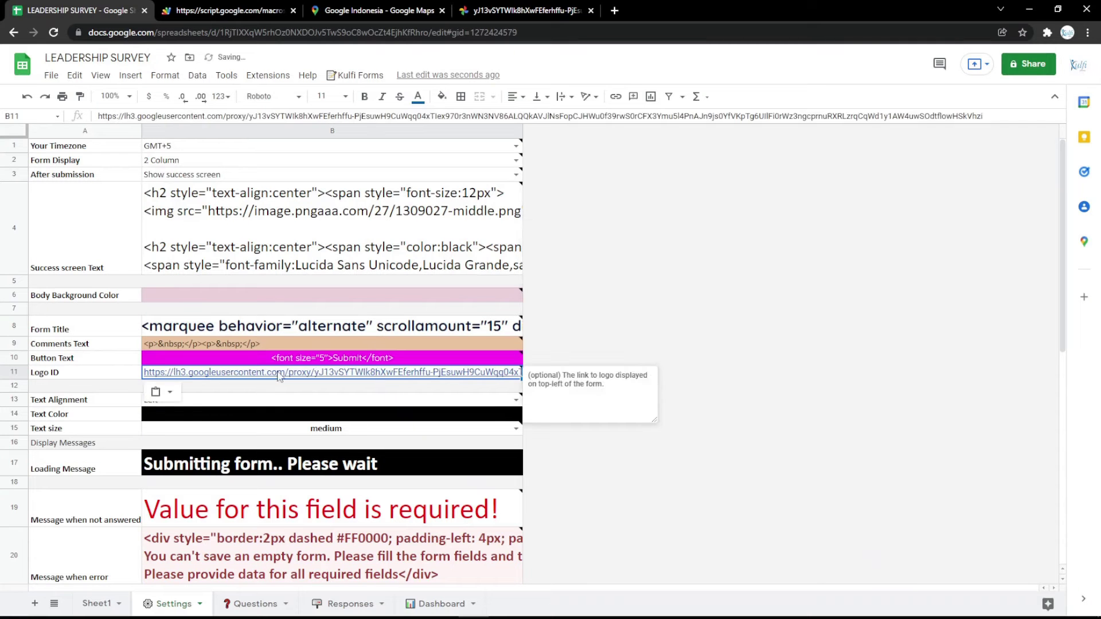
click(250, 7)
key(F5)
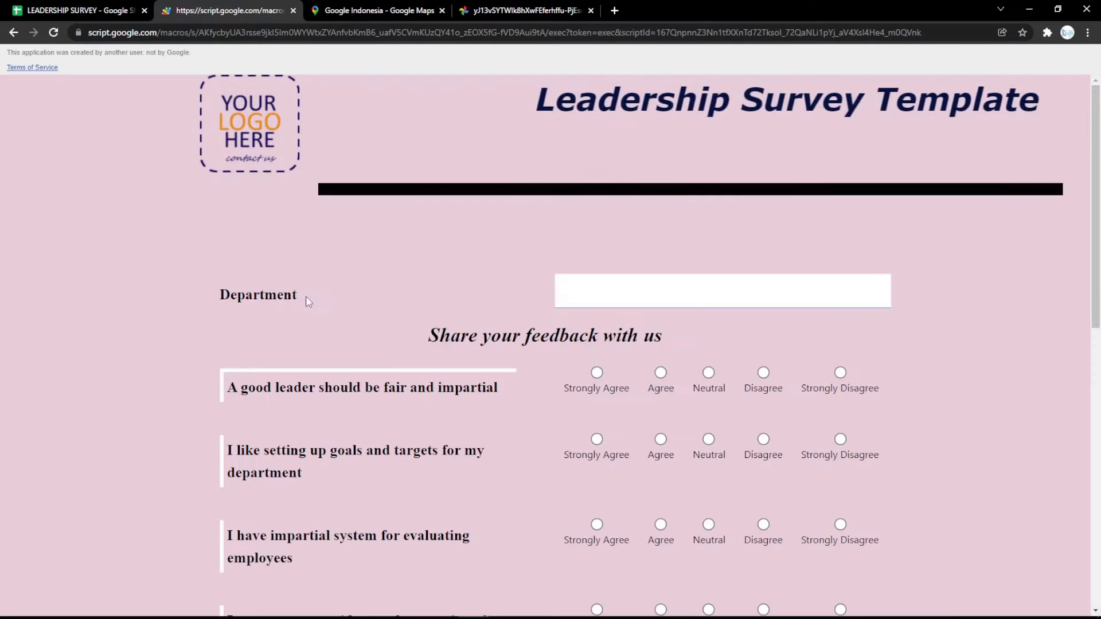
Fill the Text Color cell B14 with magenta and check the question text on the reloaded web form
click(24, 7)
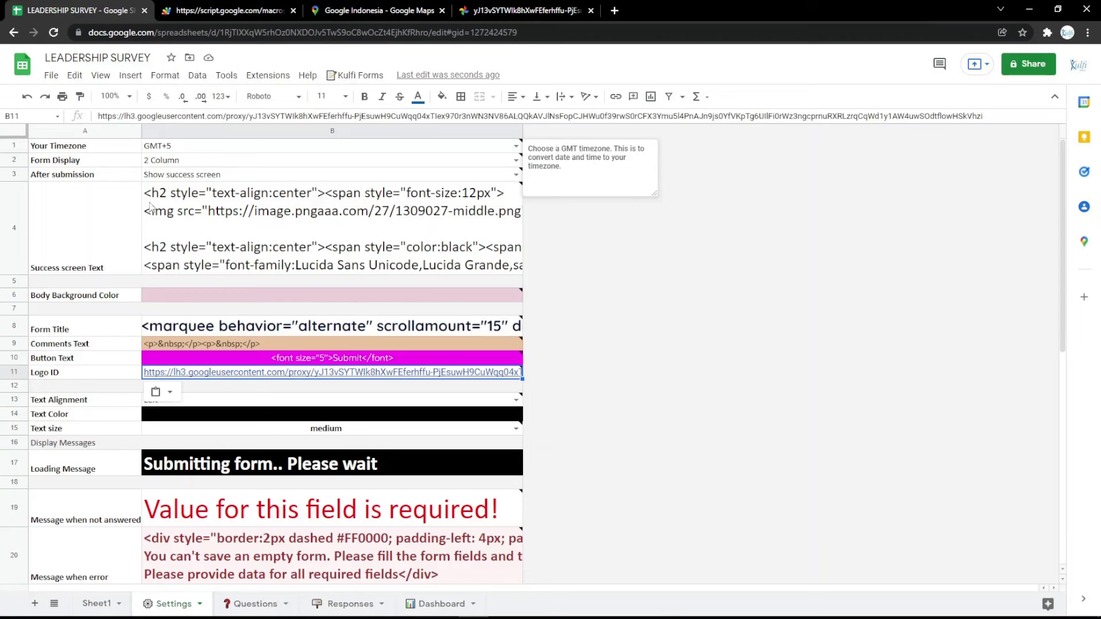
click(309, 415)
click(442, 97)
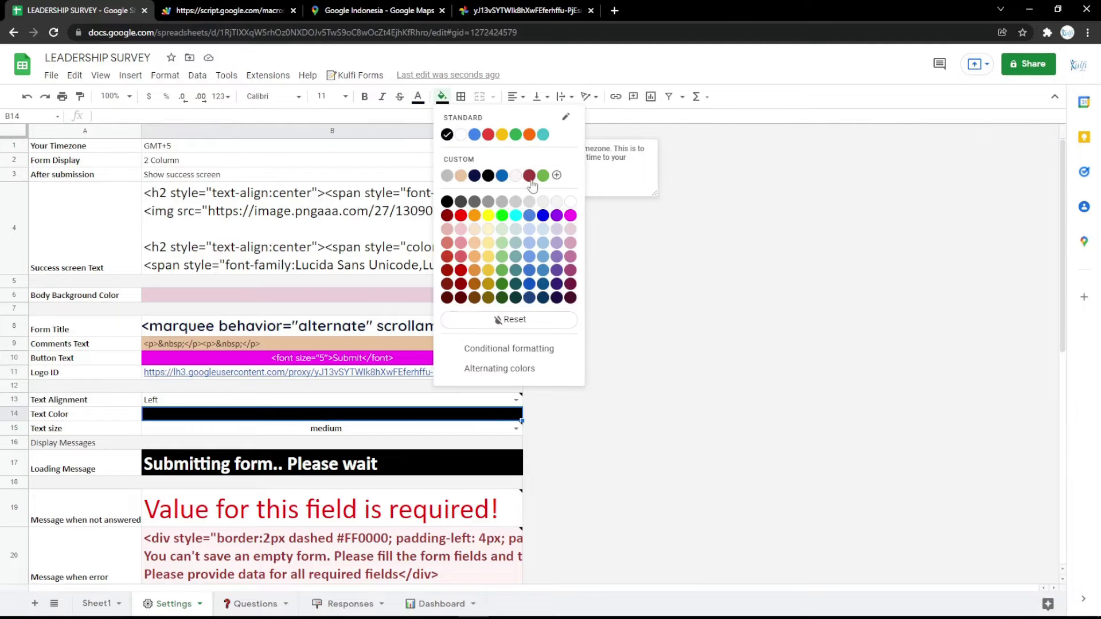
click(571, 215)
click(229, 10)
key(F5)
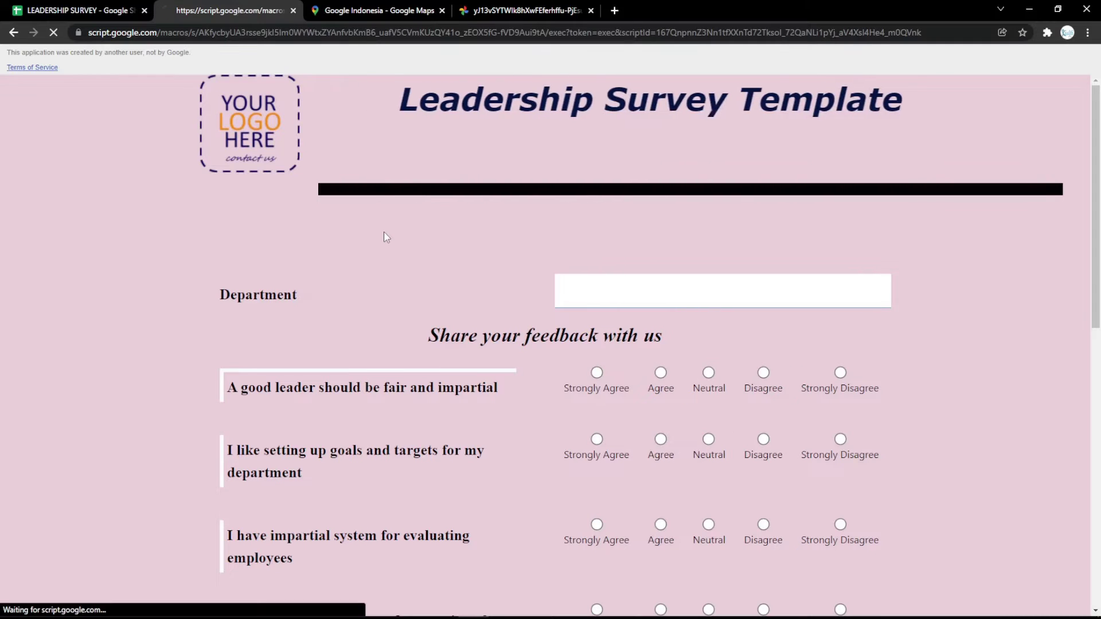
scroll(396, 246, down, 10)
scroll(395, 271, up, 10)
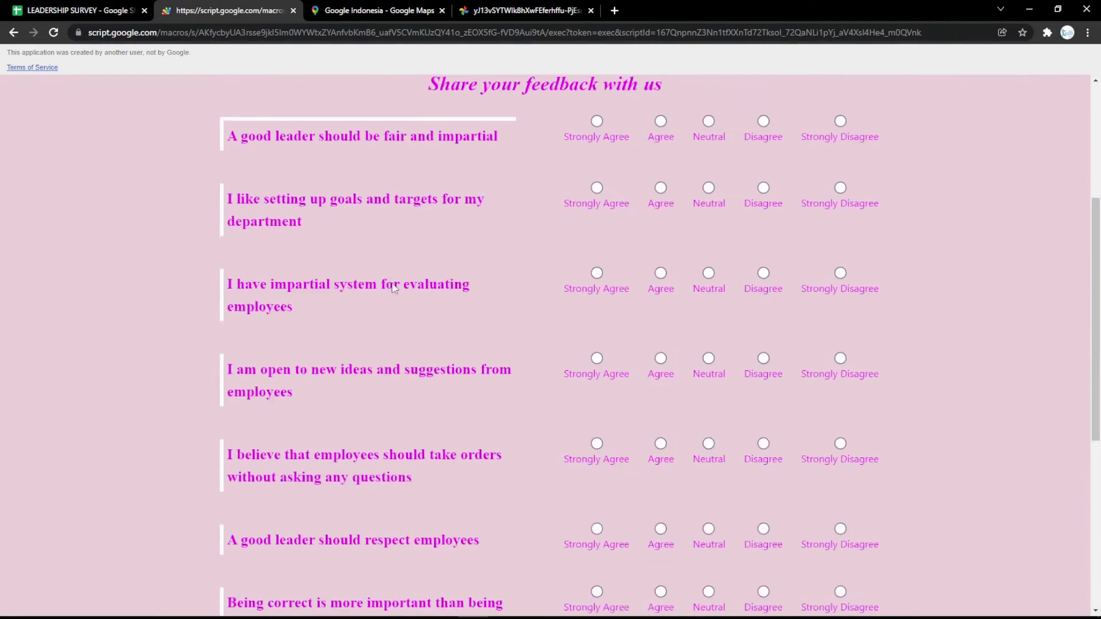
Change the Loading Message in B17 to "Submitting form.. Please wait a minutes" and return to the web form
click(78, 10)
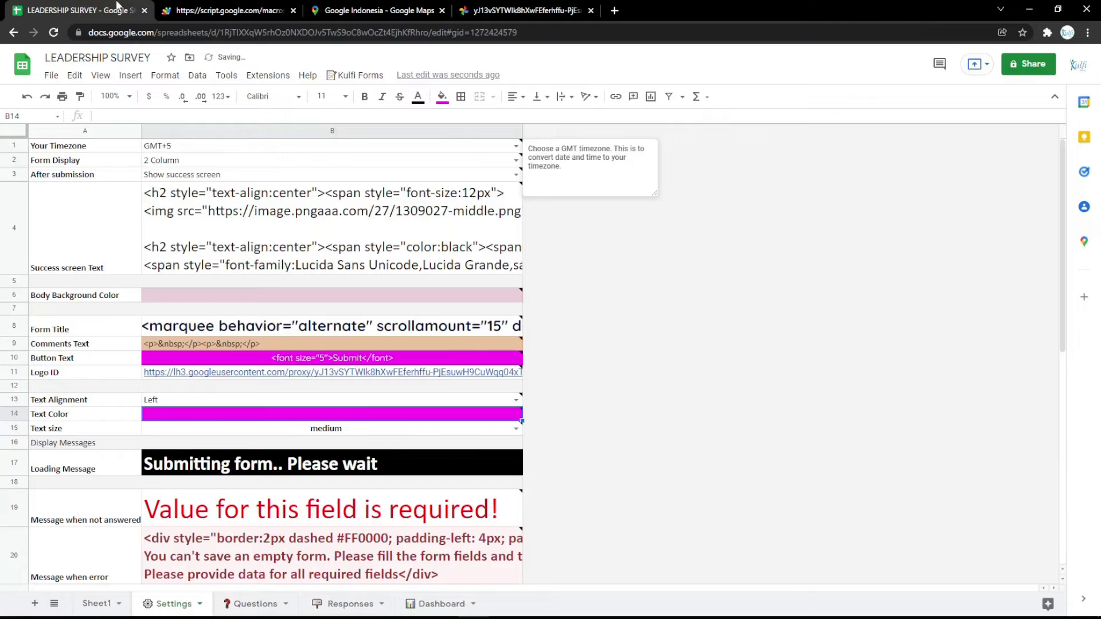
click(309, 455)
double_click(381, 475)
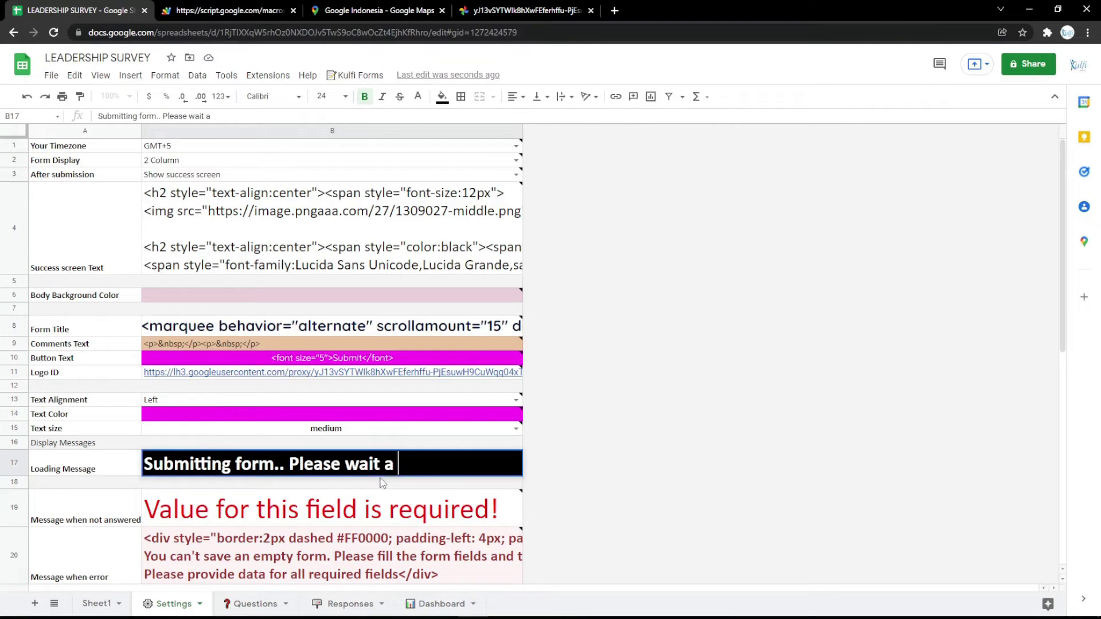
text(a minutes)
key(Return)
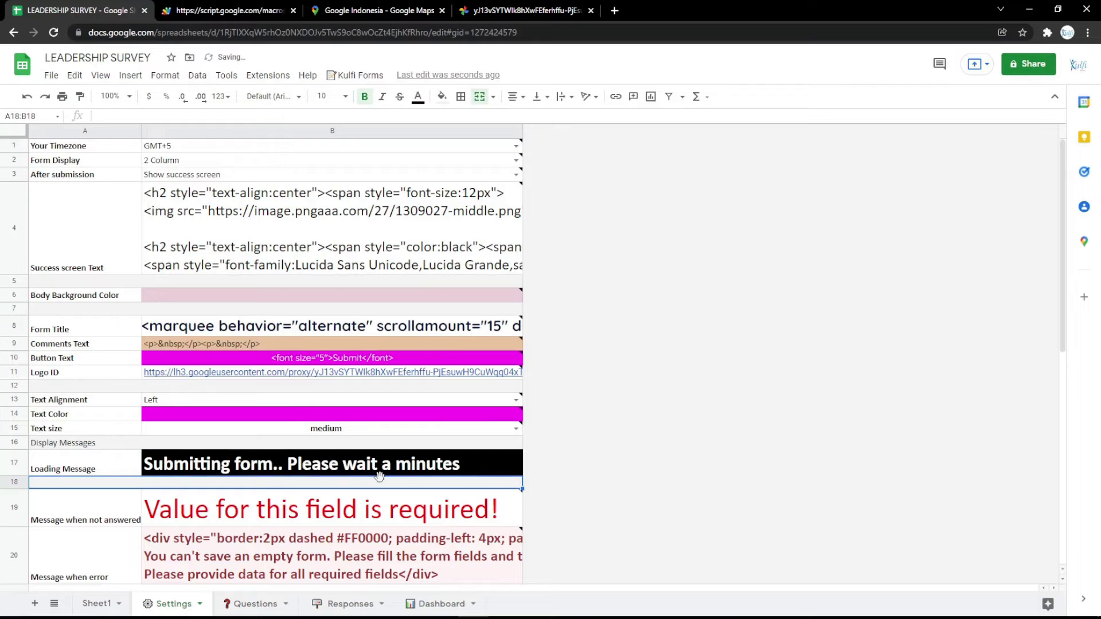
click(211, 6)
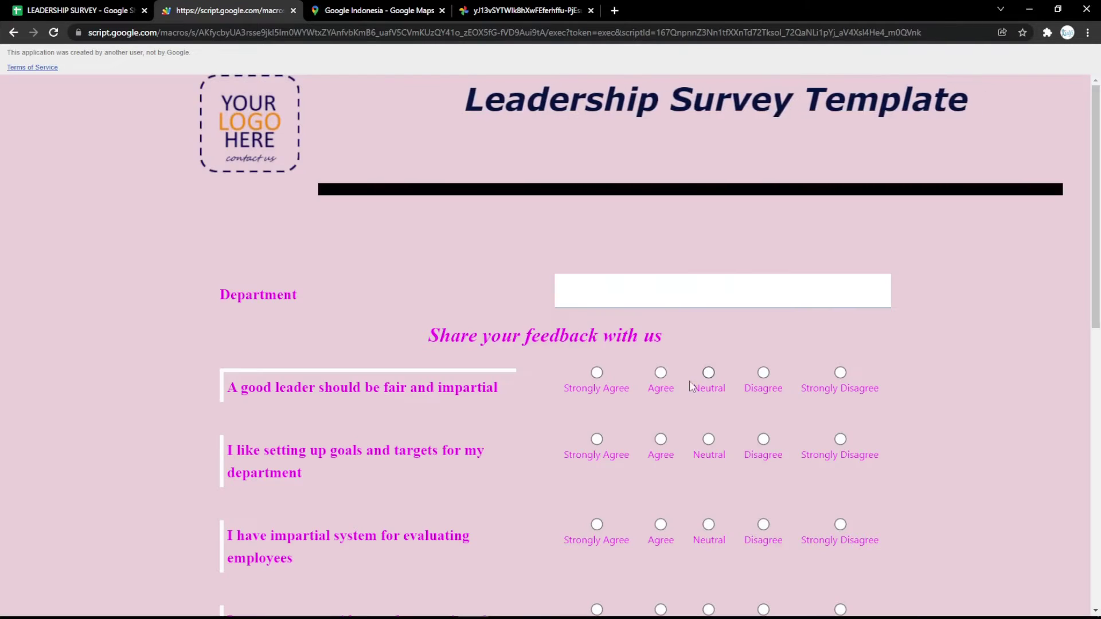
Open the bookmarked online HTML editor in a new browser tab, enter "LEADERSHIP SURVEY" as visual text, and select it
click(93, 9)
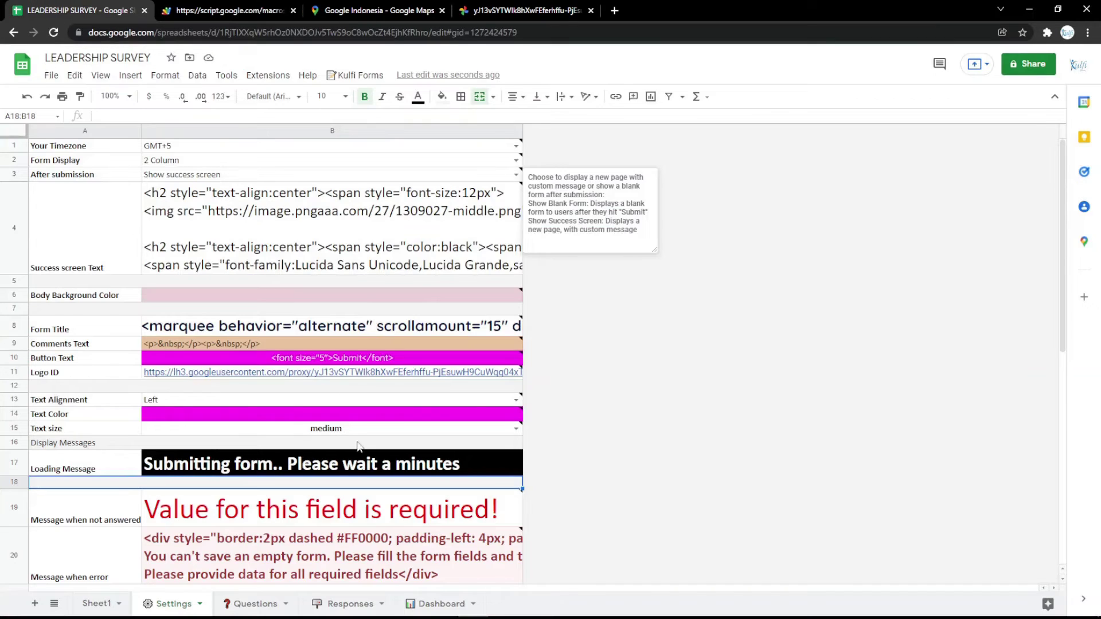
double_click(354, 331)
click(378, 399)
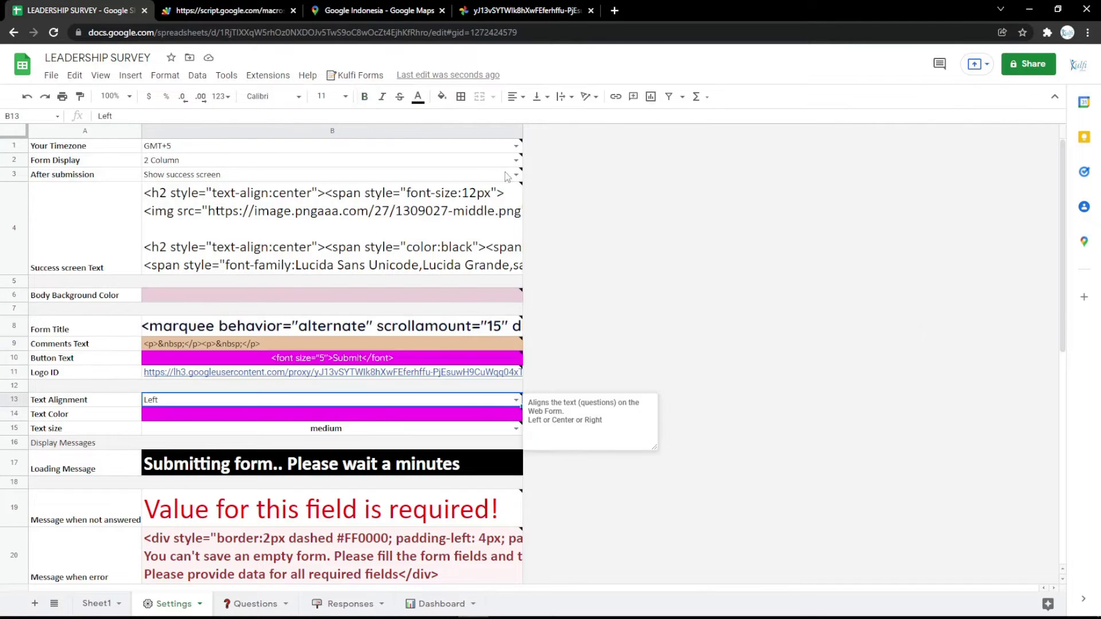
click(615, 11)
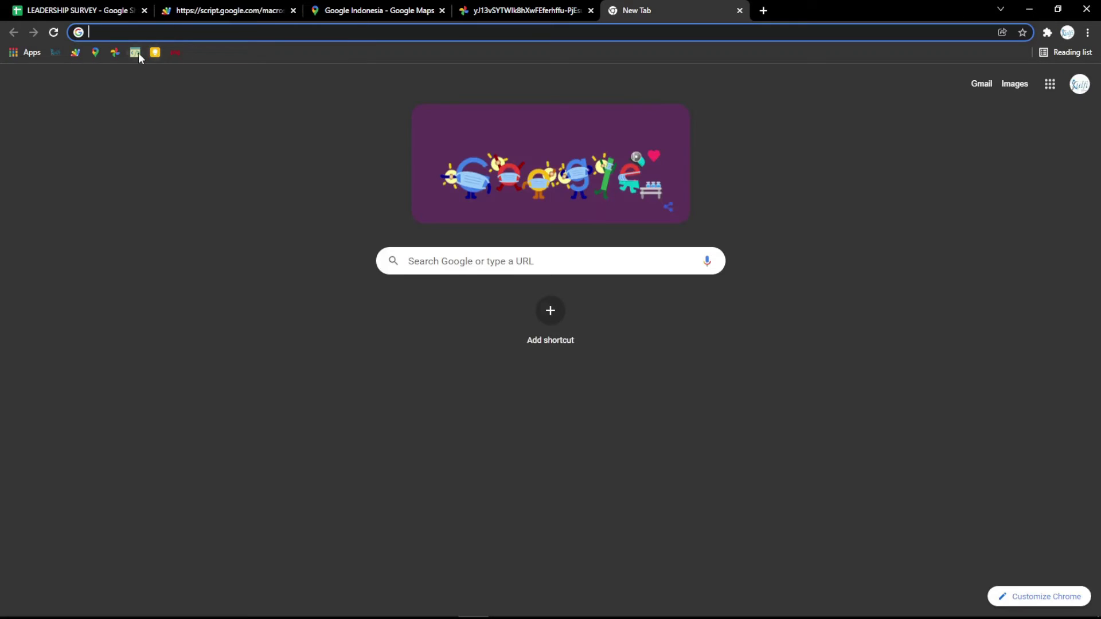
click(135, 52)
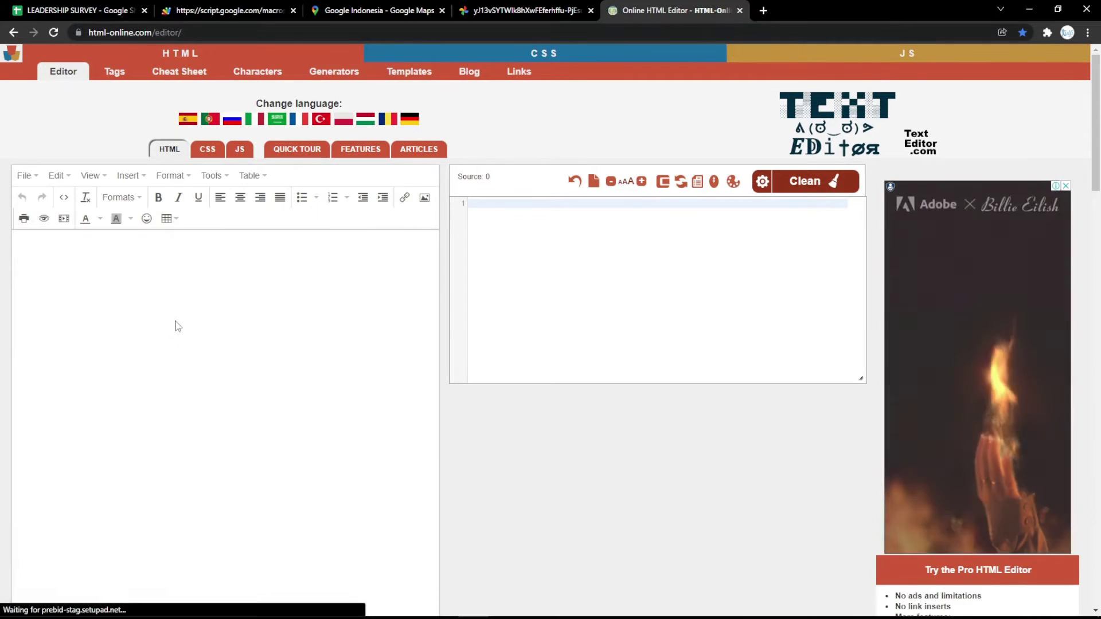
click(175, 321)
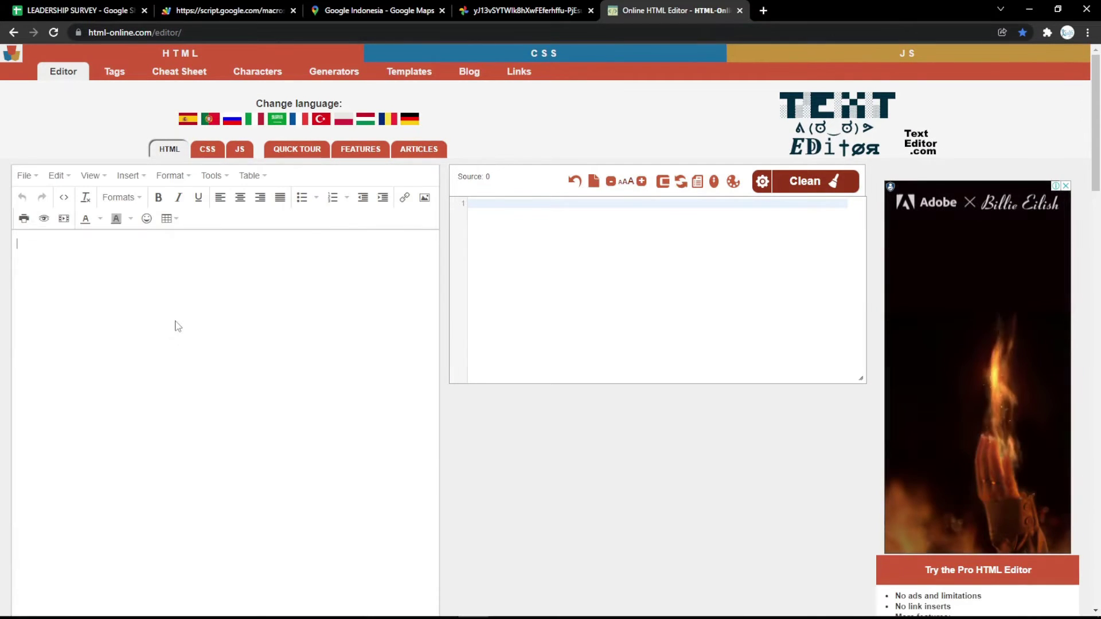
text(LEADERS)
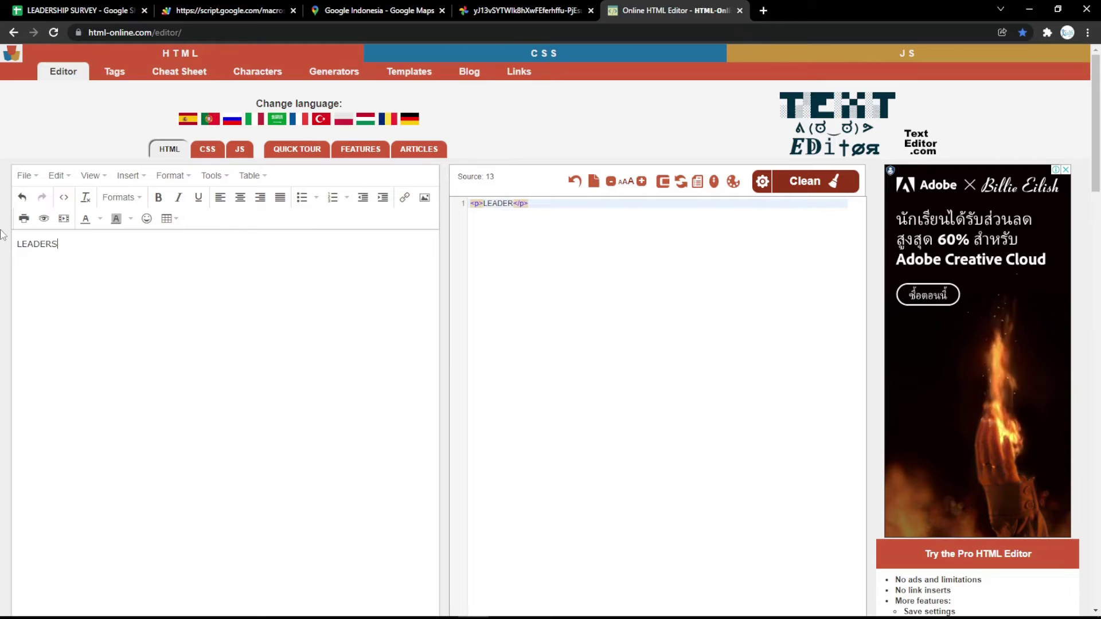
text(HIP SURVEY)
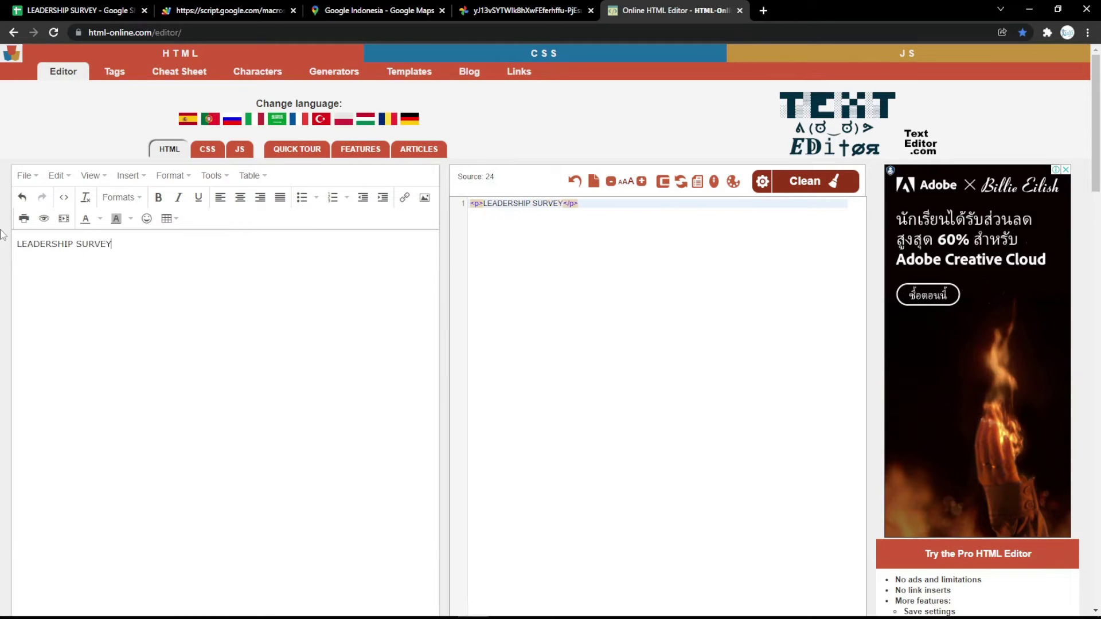
key(ctrl+a)
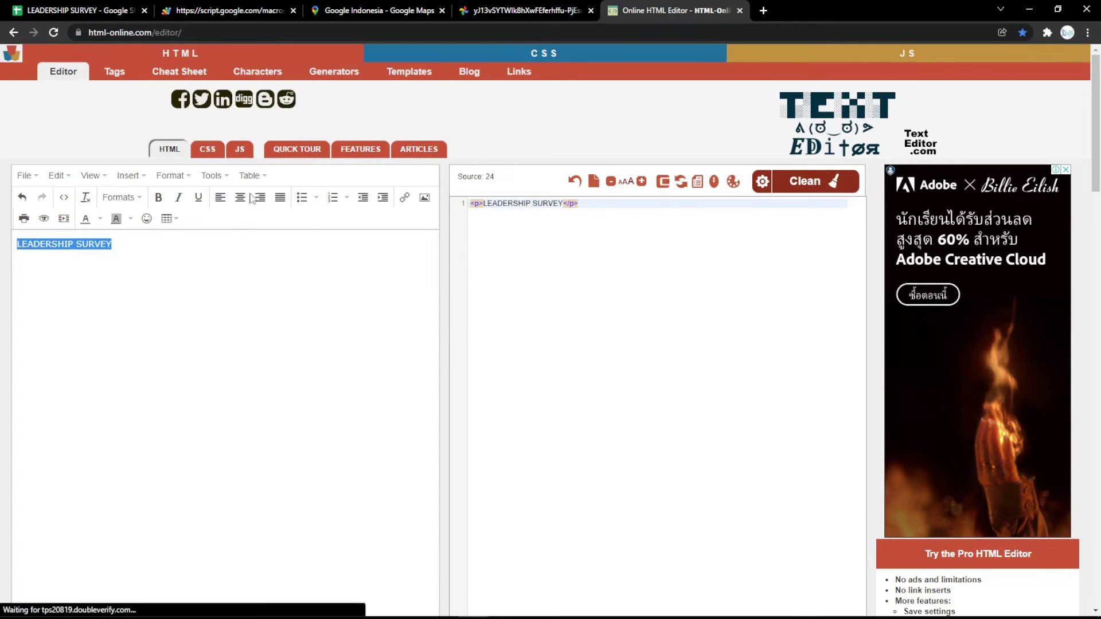
Format the LEADERSHIP SURVEY text as centered, bold, italic, underlined Heading 1 in magenta (#ff00ff)
click(240, 197)
click(159, 198)
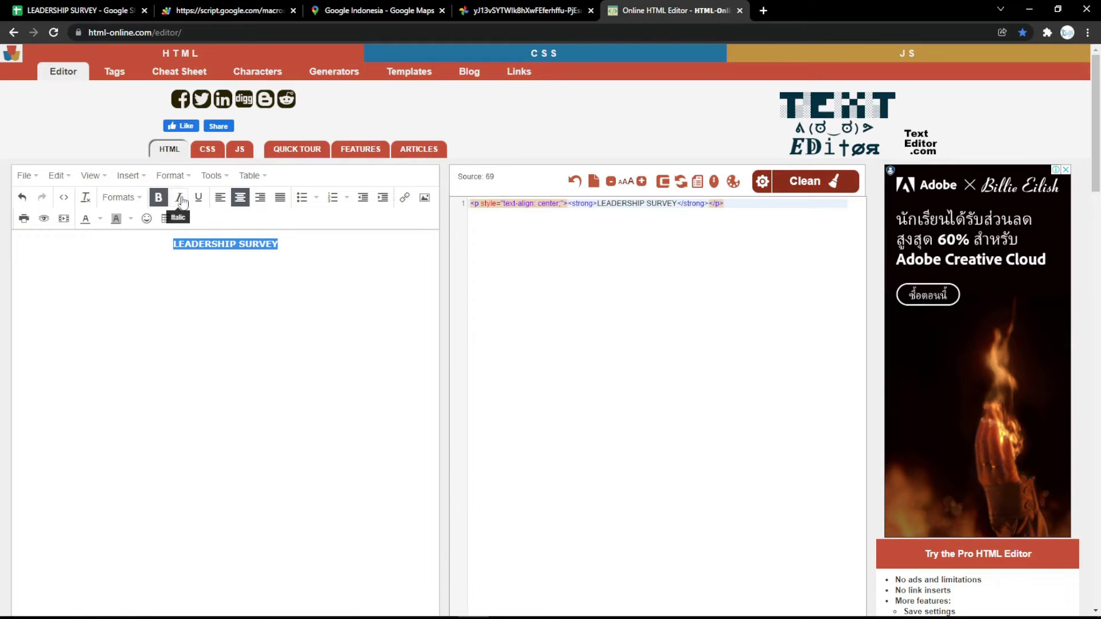
click(179, 197)
click(199, 198)
click(121, 197)
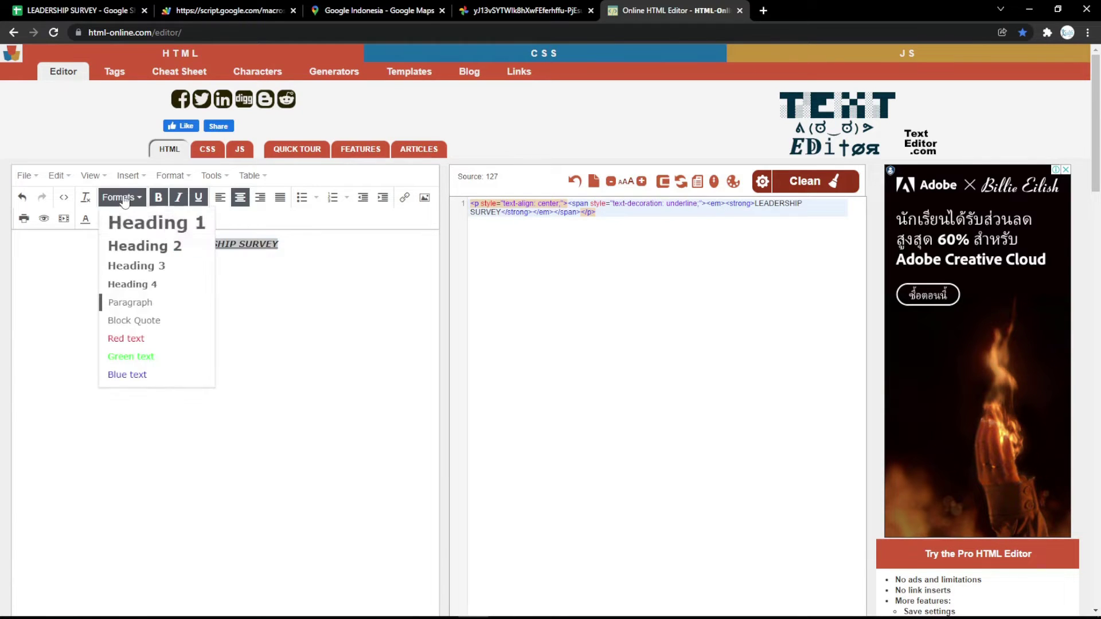
click(118, 223)
click(87, 219)
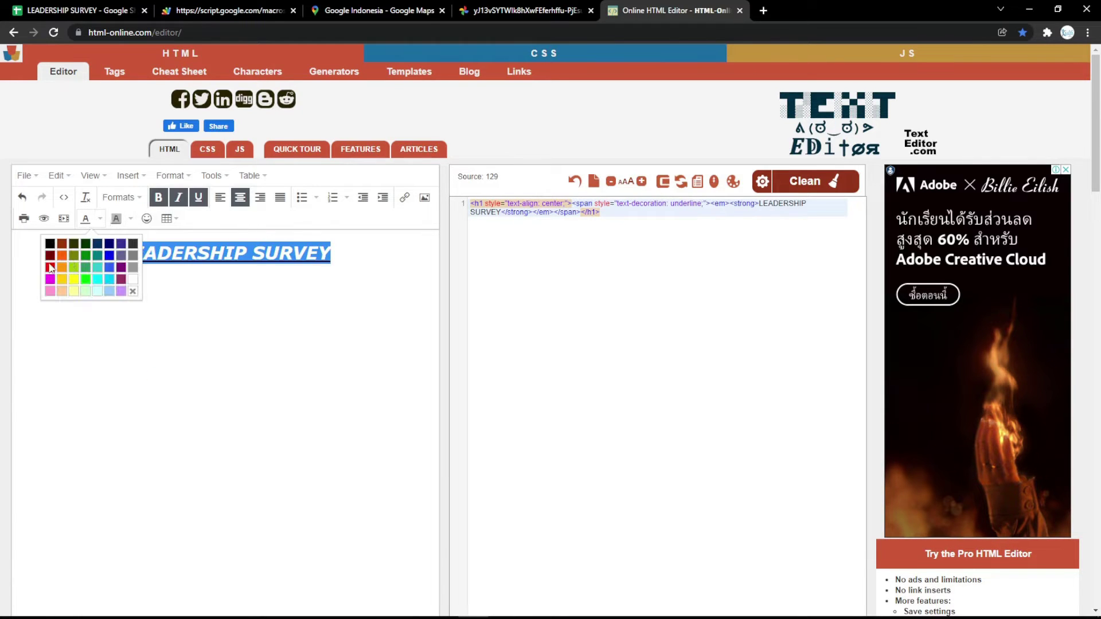
click(50, 281)
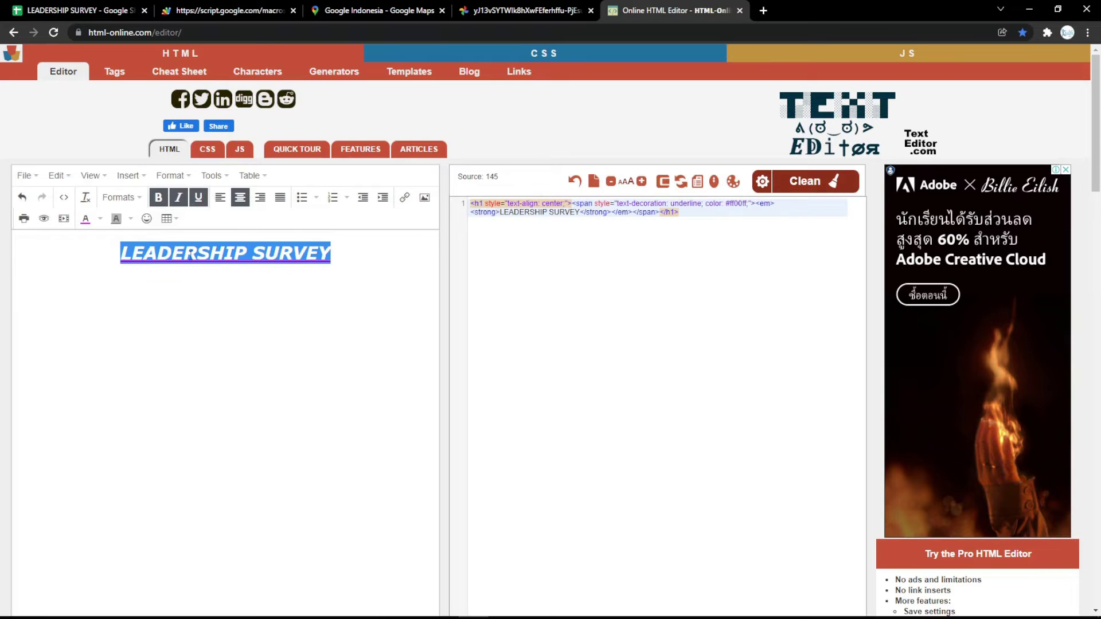
click(291, 273)
Copy the generated HTML code into the Form Title cell B8 of the Settings sheet and reload the web form to check it
drag(703, 218, 474, 166)
key(ctrl+c)
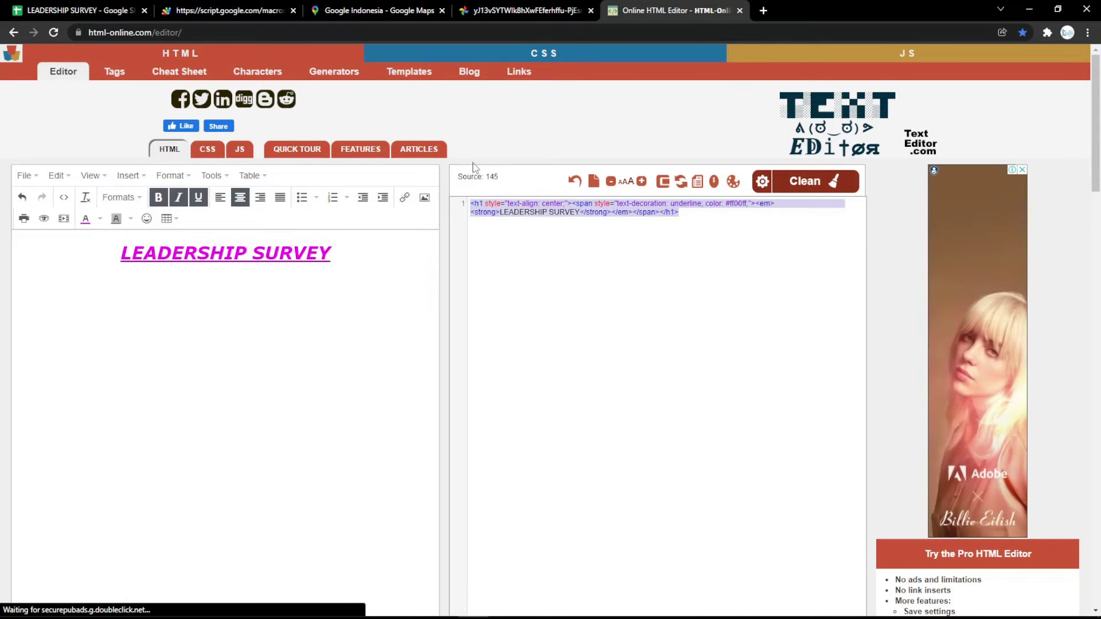
click(75, 11)
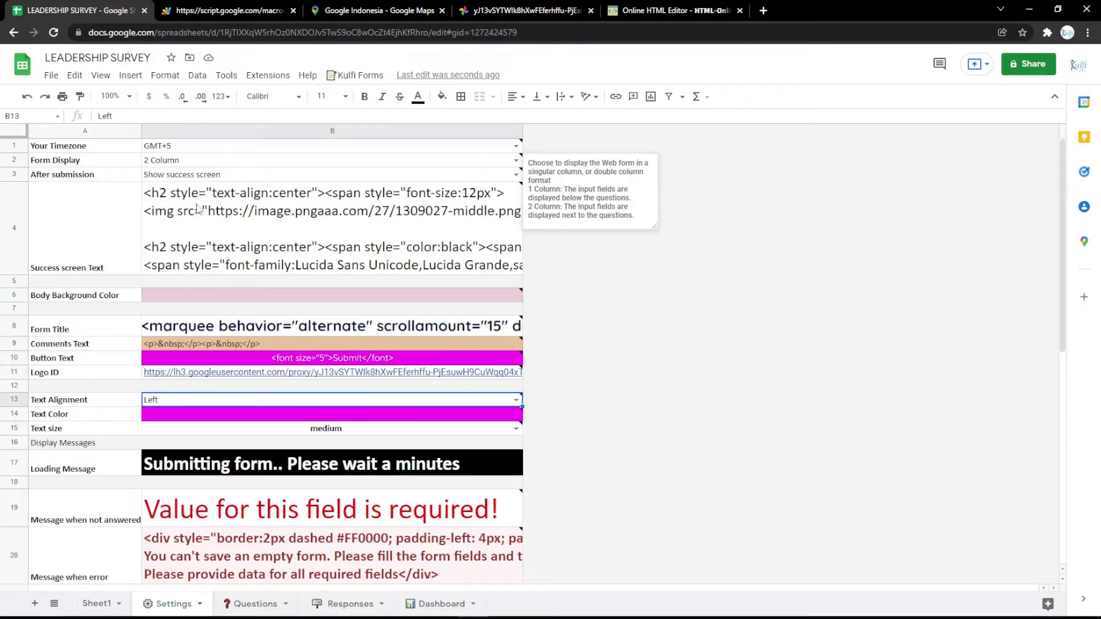
click(268, 328)
double_click(268, 328)
key(ctrl+a)
key(ctrl+v)
click(329, 294)
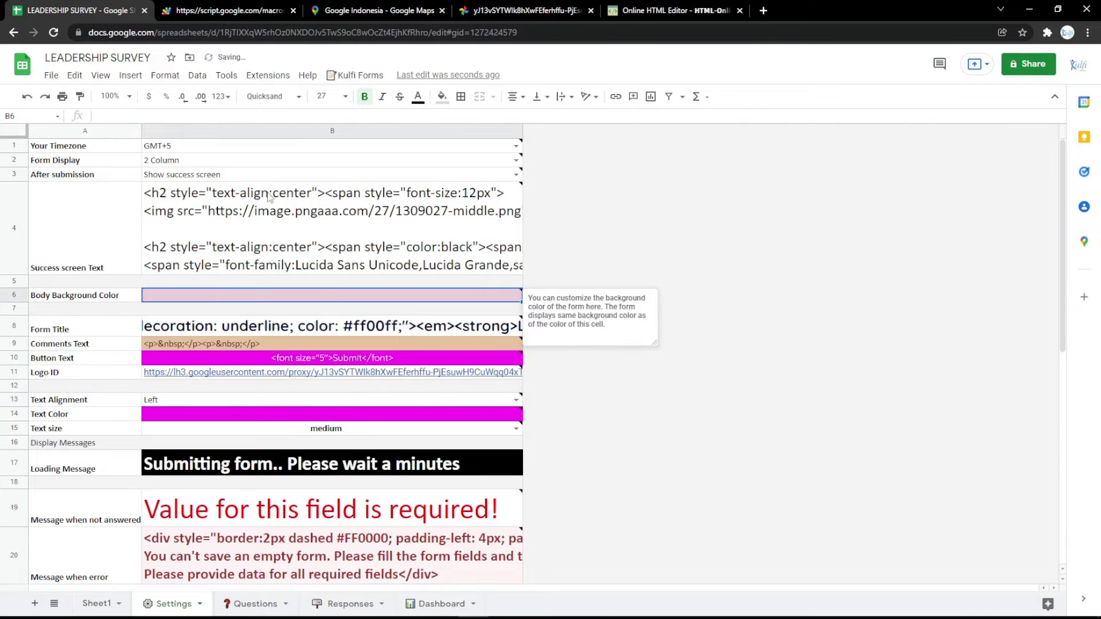
click(241, 10)
key(F5)
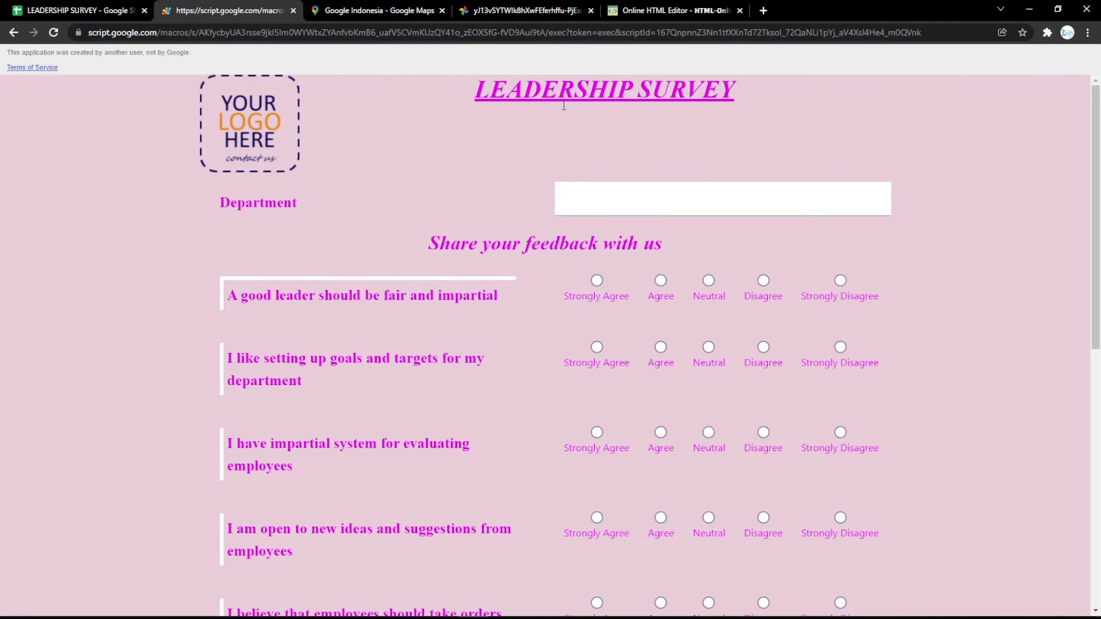
Open the Responses sheet, and copy the TRANSPOSE formula from the bookmarked RESPONSES note in Google Keep in a new browser tab
click(81, 10)
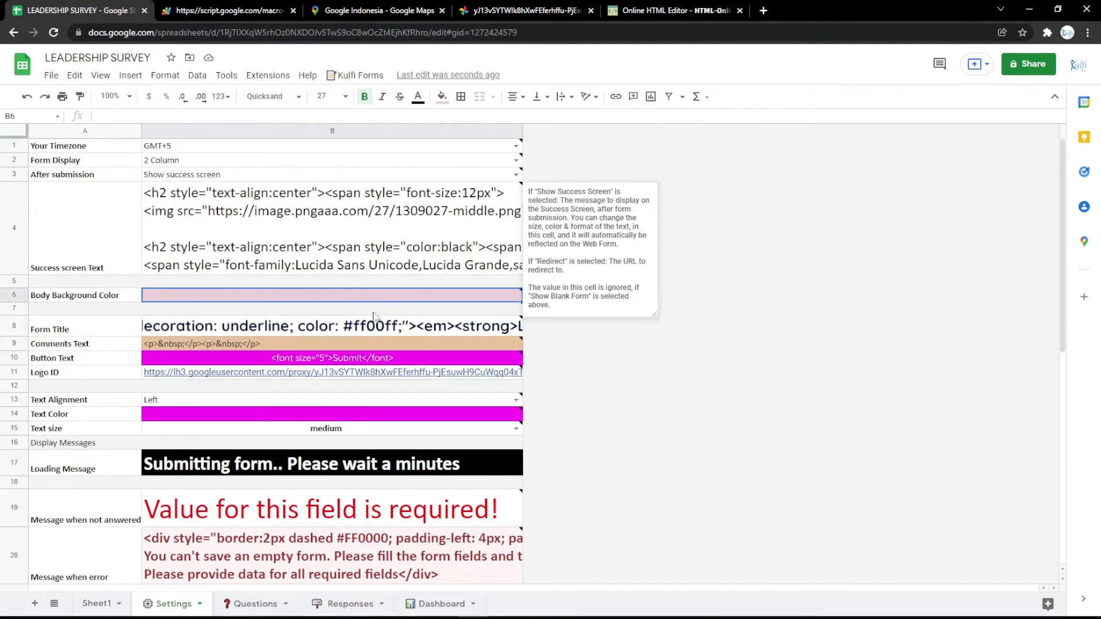
click(350, 602)
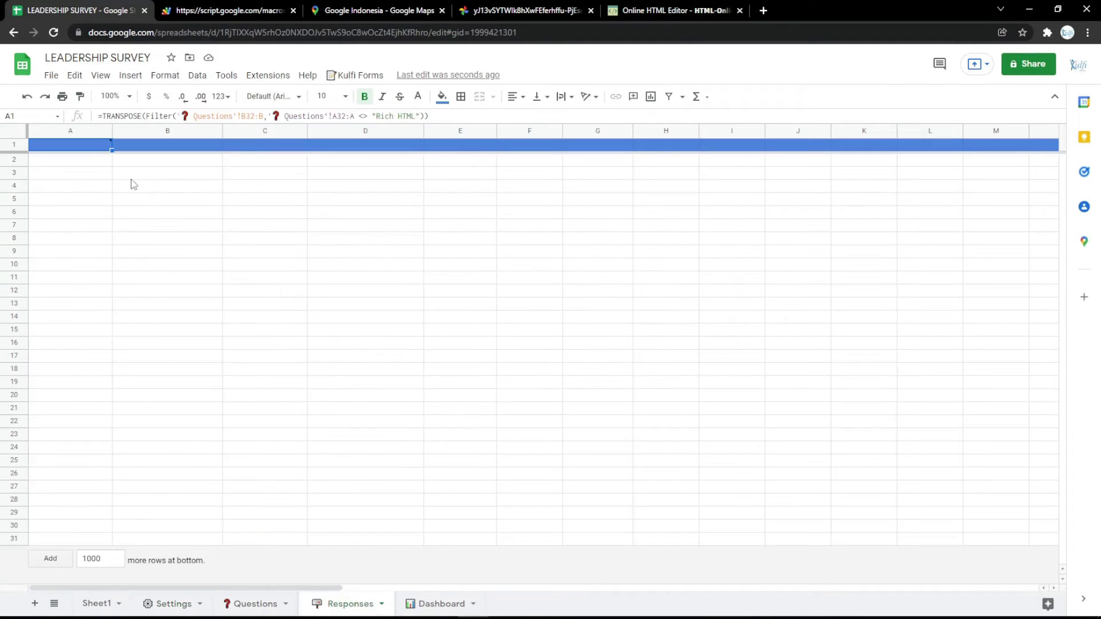
mouse_move(88, 147)
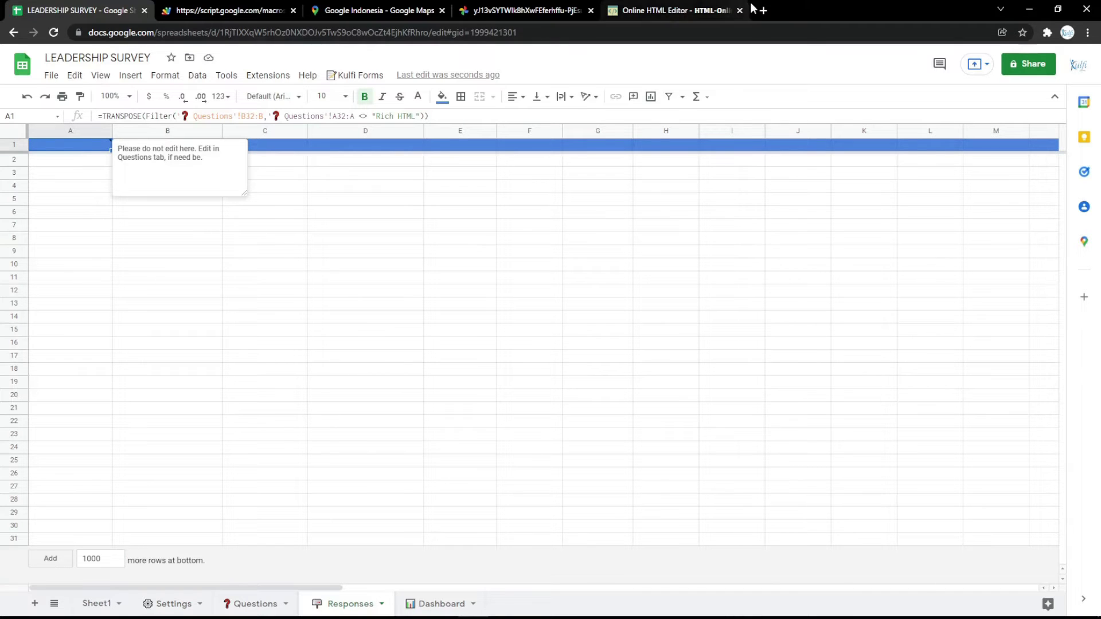
click(763, 10)
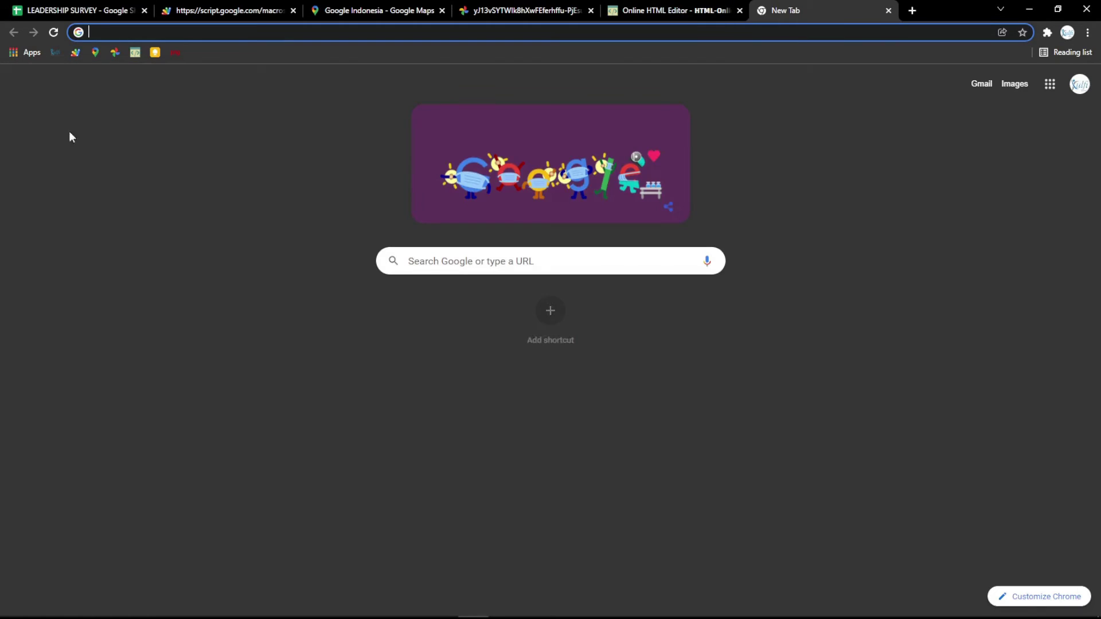
click(155, 52)
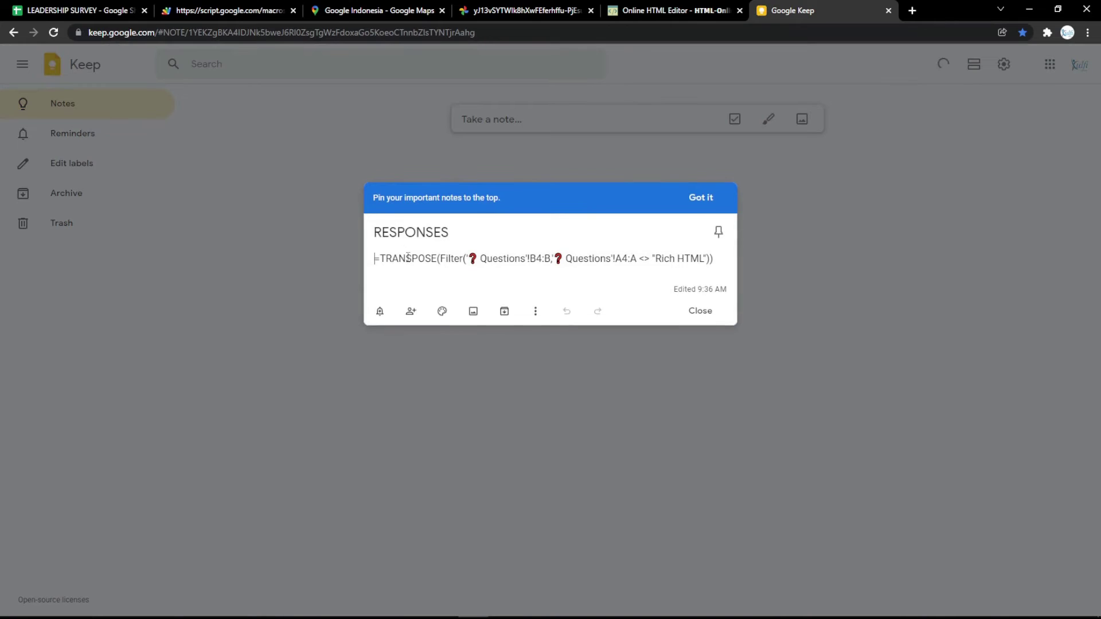
key(ctrl+a)
key(ctrl+v)
key(ctrl+z)
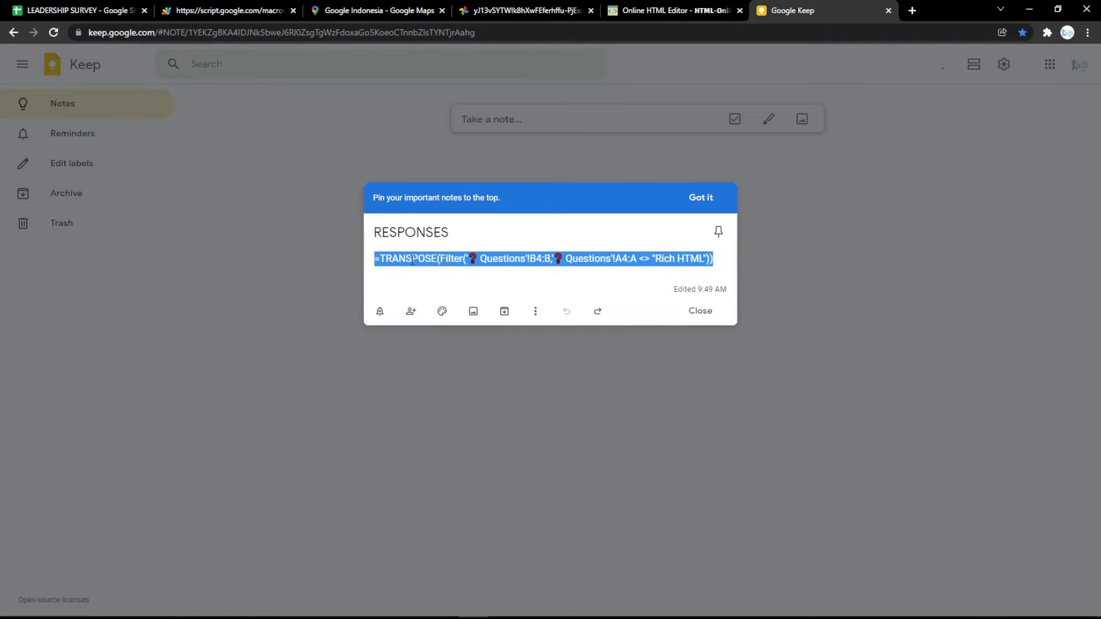
Replace the formula in A1 of the Responses sheet with the copied =TRANSPOSE(Filter(...)) formula that uses Questions B4:B and A4:A
click(86, 10)
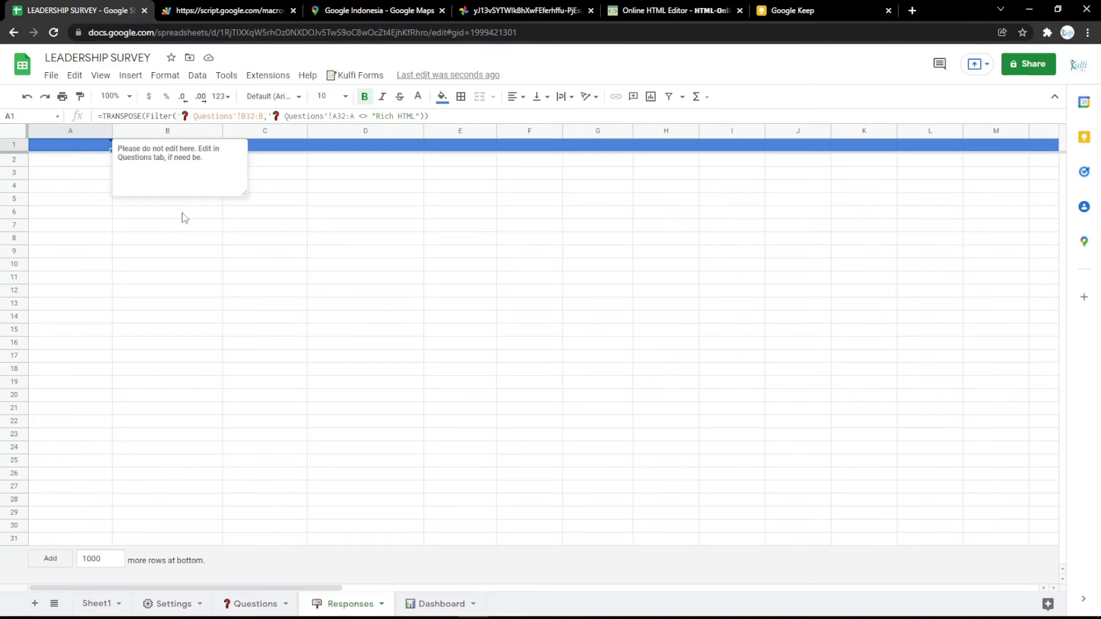
double_click(86, 150)
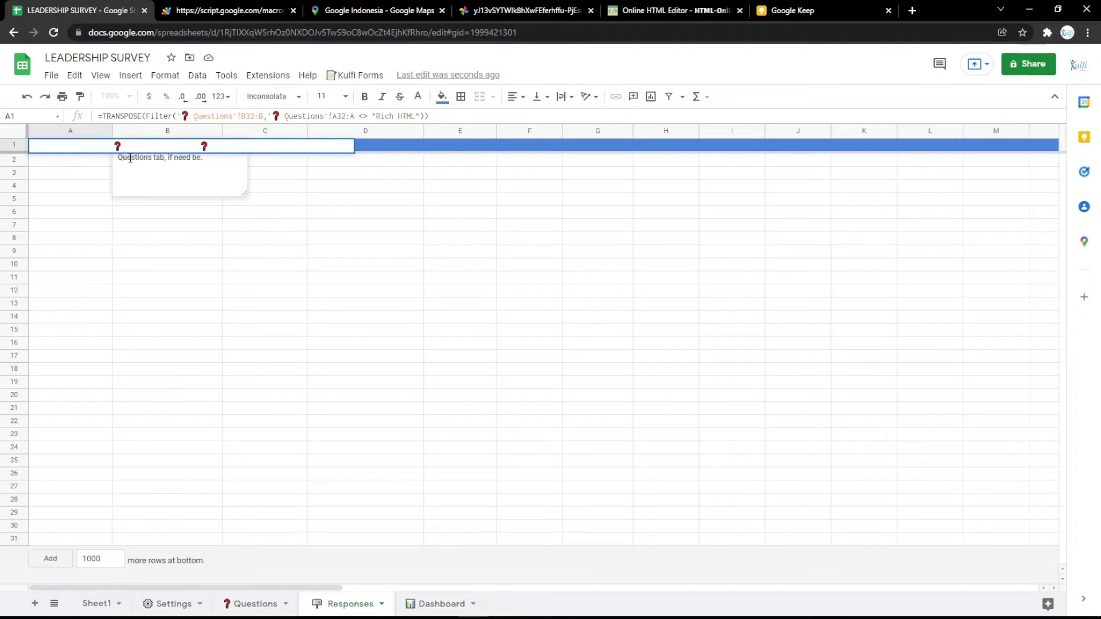
click(78, 186)
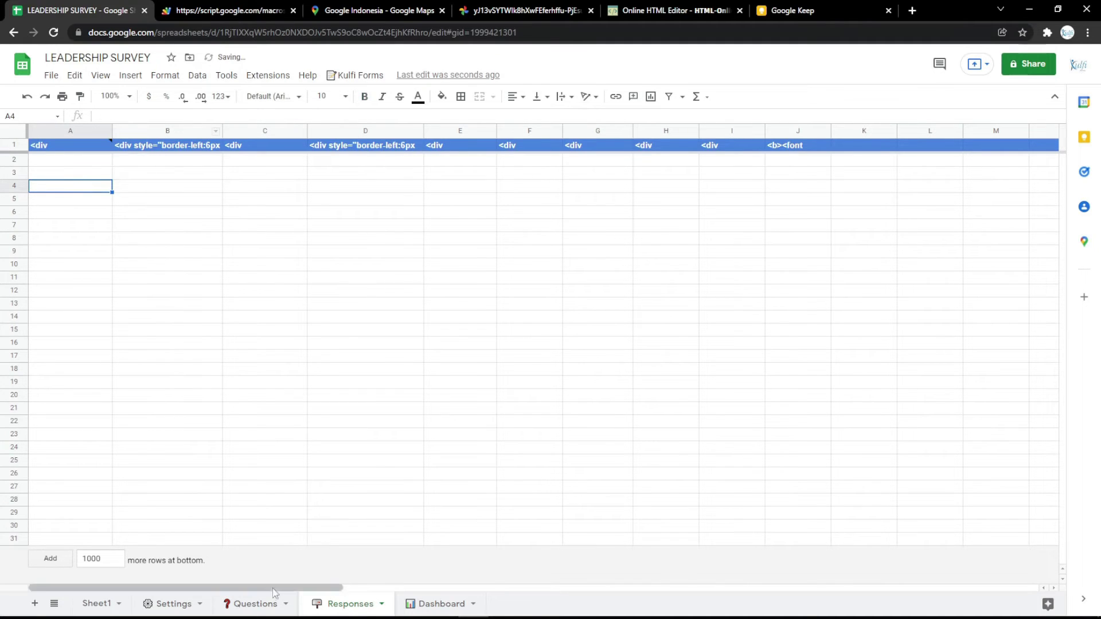
Check the first question's row in the Questions sheet and change the Responses A1 formula ranges to B3:B and A3:A
click(248, 604)
click(197, 205)
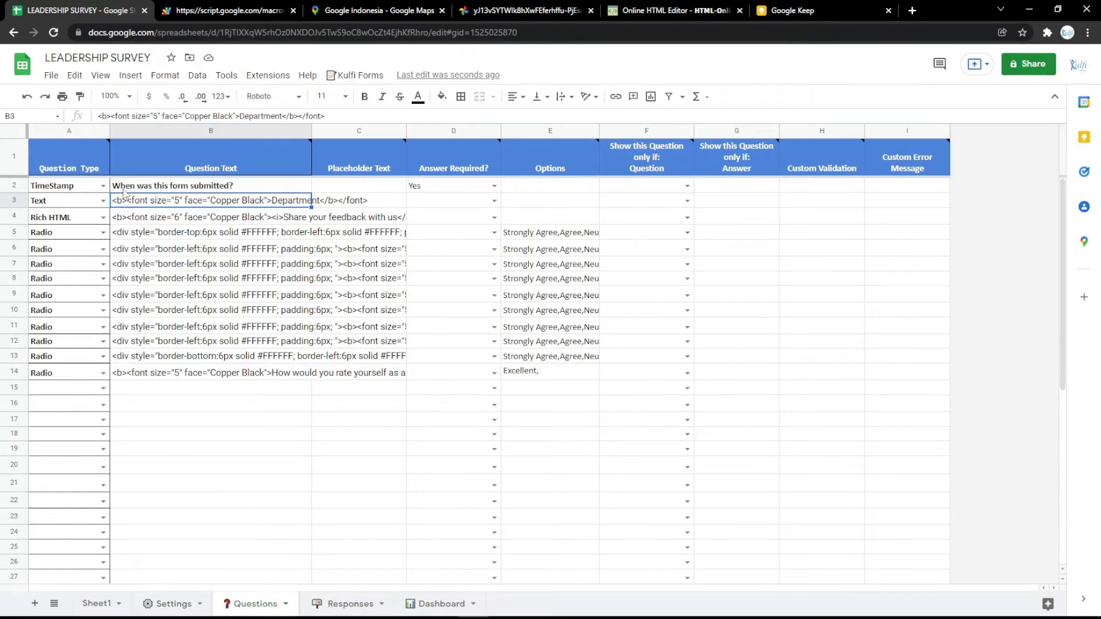
click(347, 603)
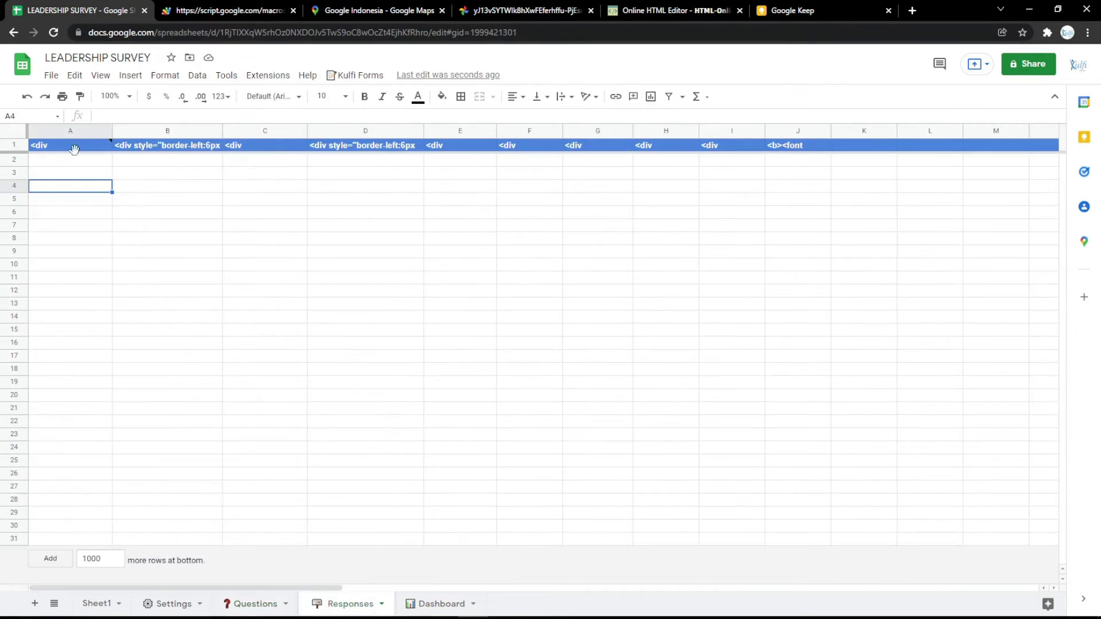
double_click(74, 146)
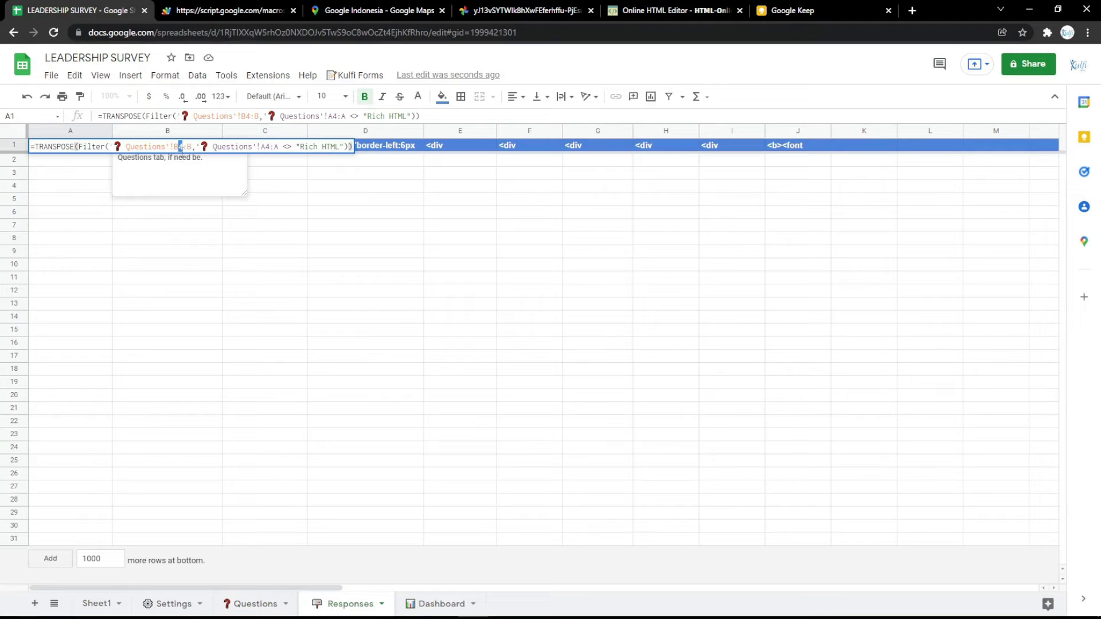
text(3)
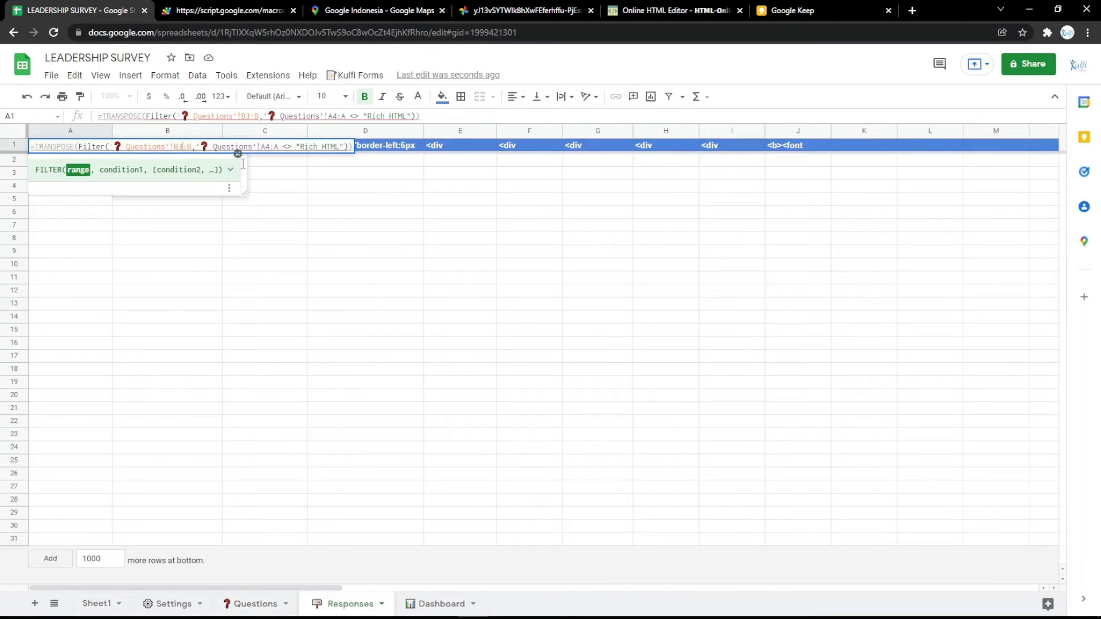
drag(270, 148, 265, 148)
text(3)
click(269, 185)
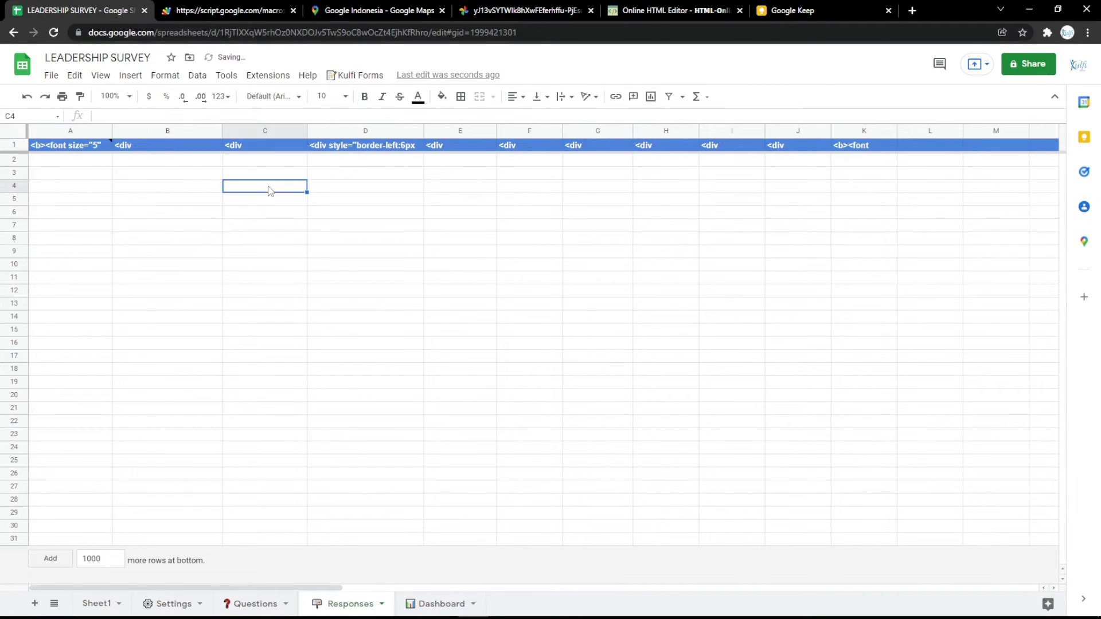
Fill in the web form with department Office, a rating for every statement and Excellent as the leader rating, and submit it
click(229, 11)
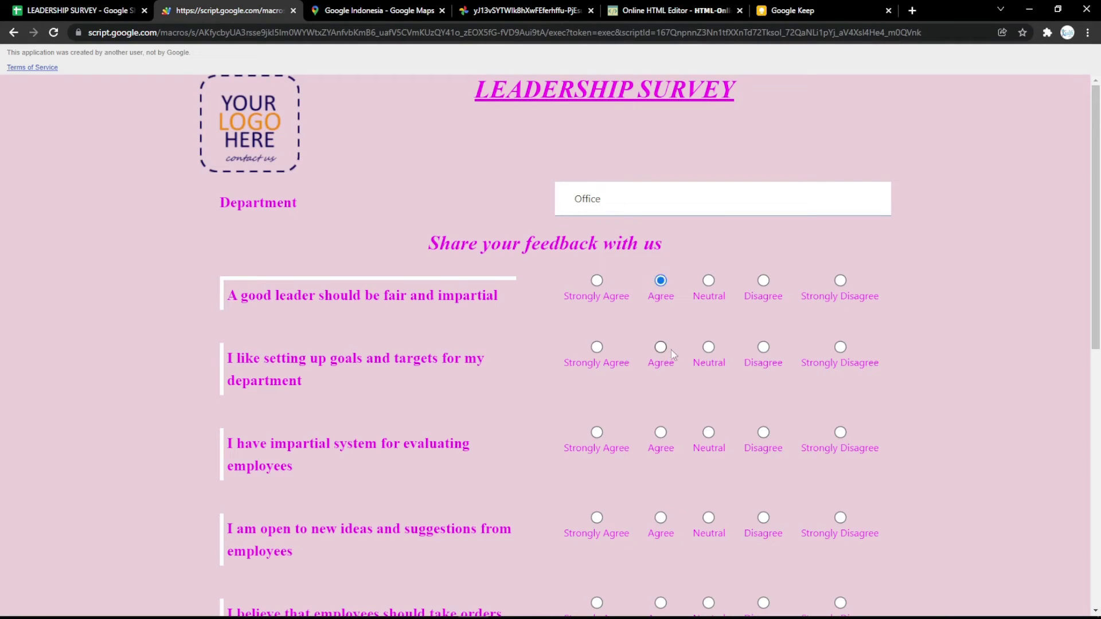
scroll(660, 351, down, 9)
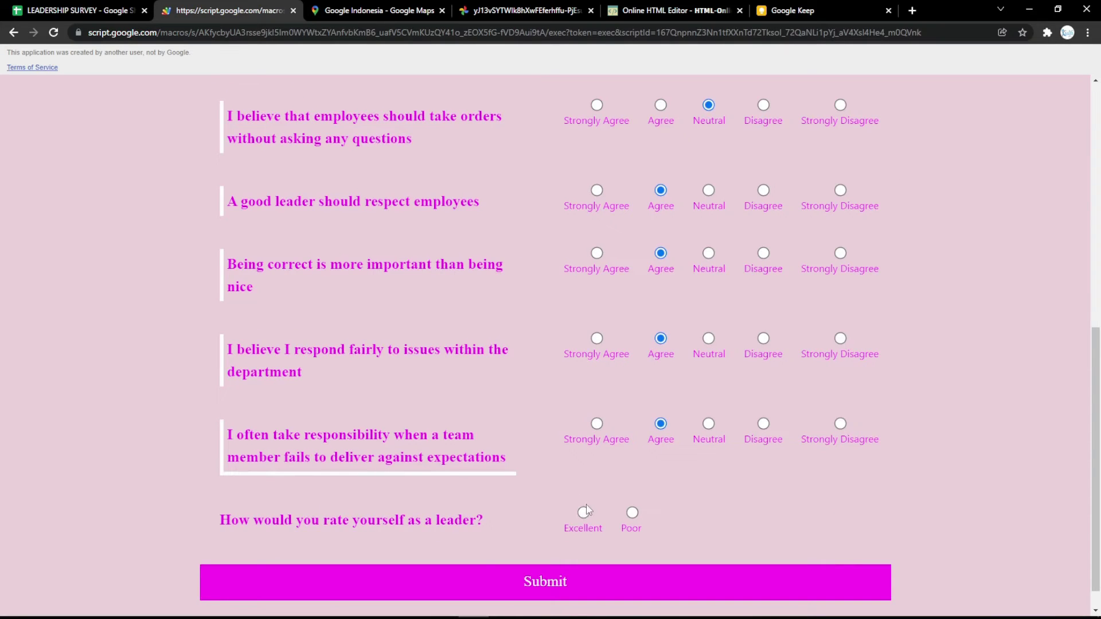
click(584, 512)
scroll(586, 513, down, 1)
click(588, 542)
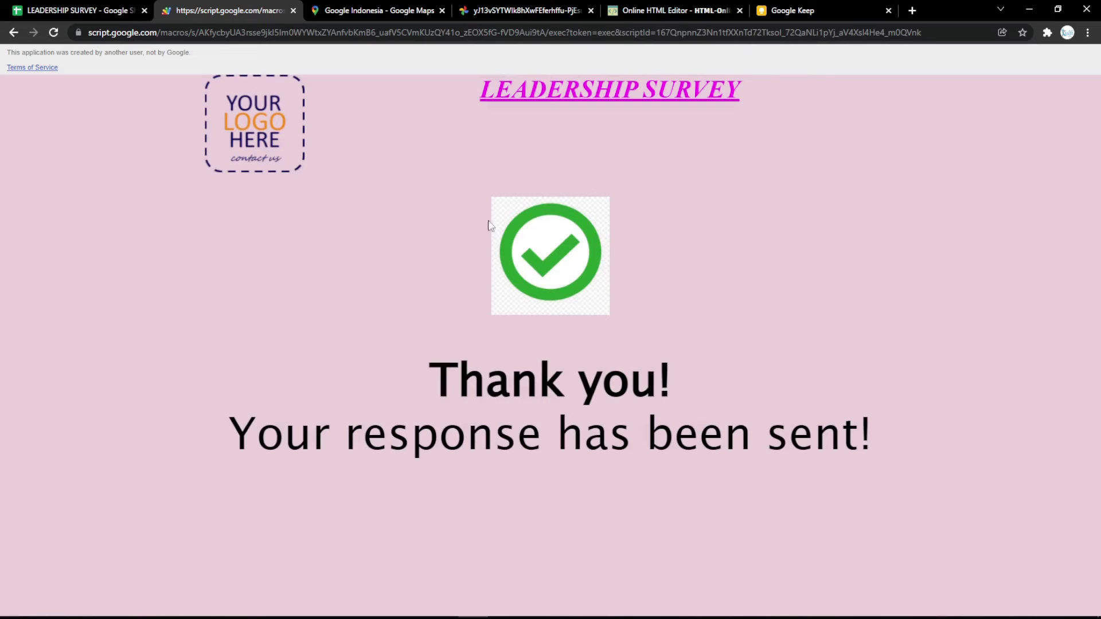
Check the submitted answers in the Responses sheet against the web form's success screen
click(75, 10)
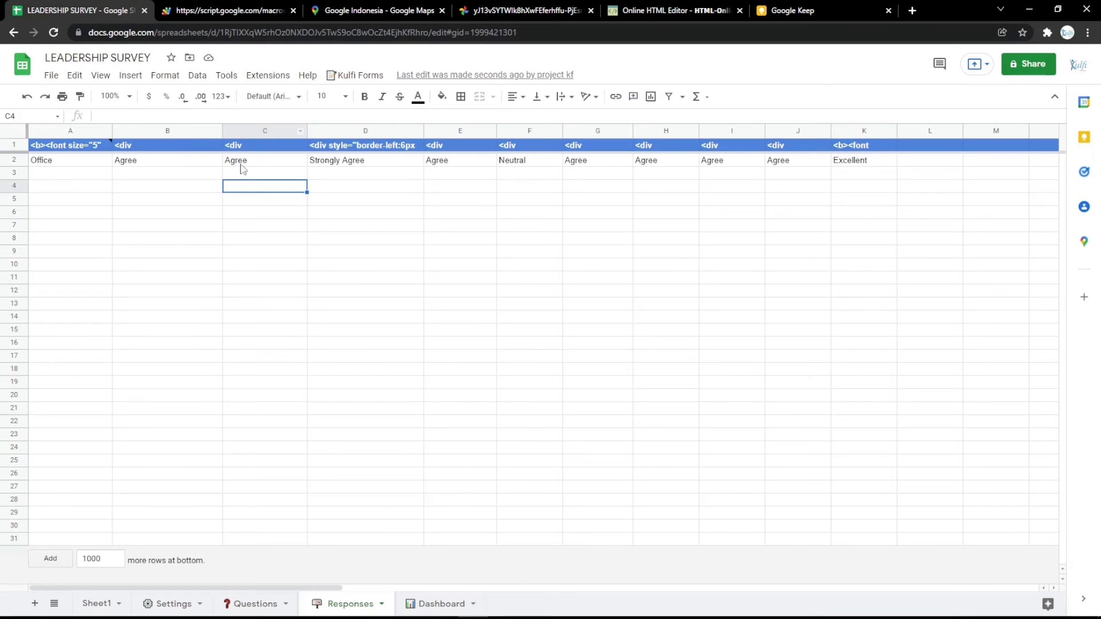
click(223, 8)
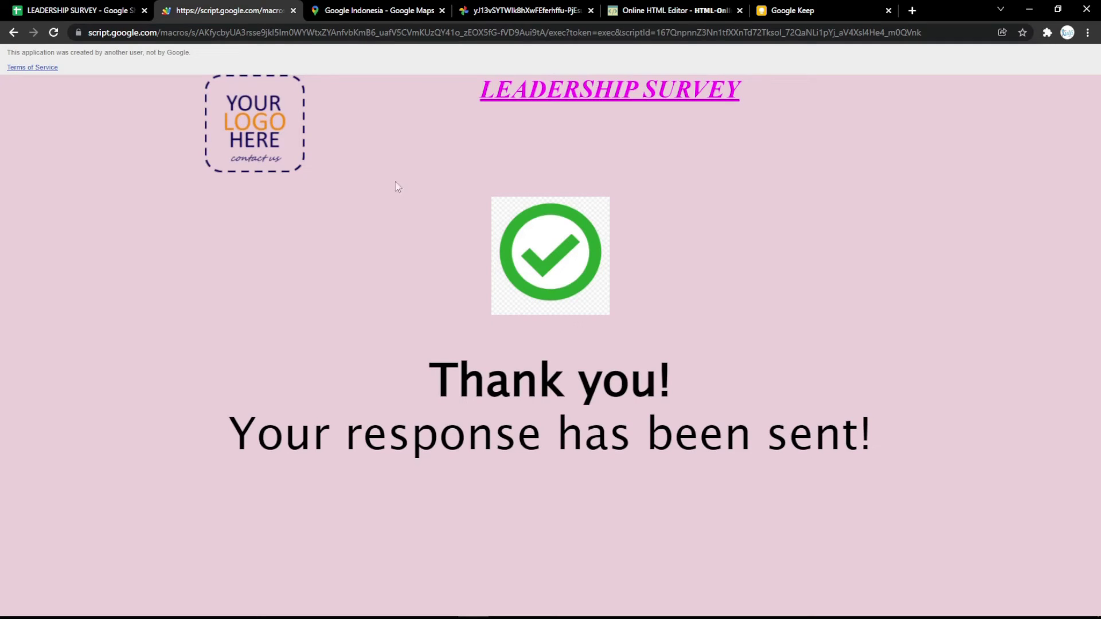
click(75, 10)
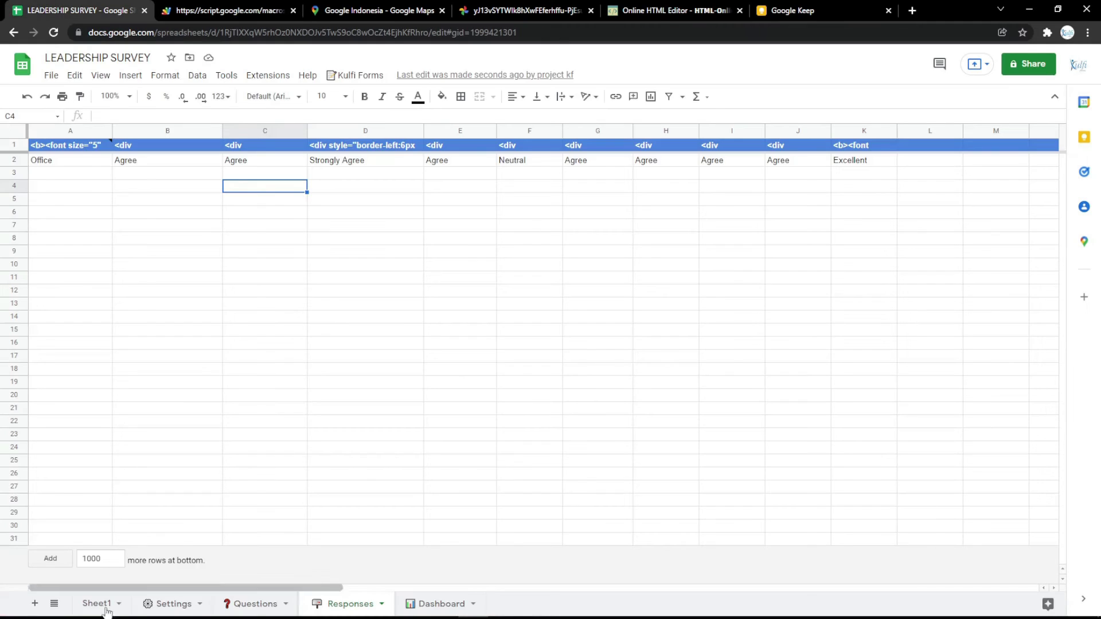
Select the Success screen Text cell B4 in Settings, and copy the bookmarked thank-you image's URL from a new browser tab
click(198, 608)
click(305, 236)
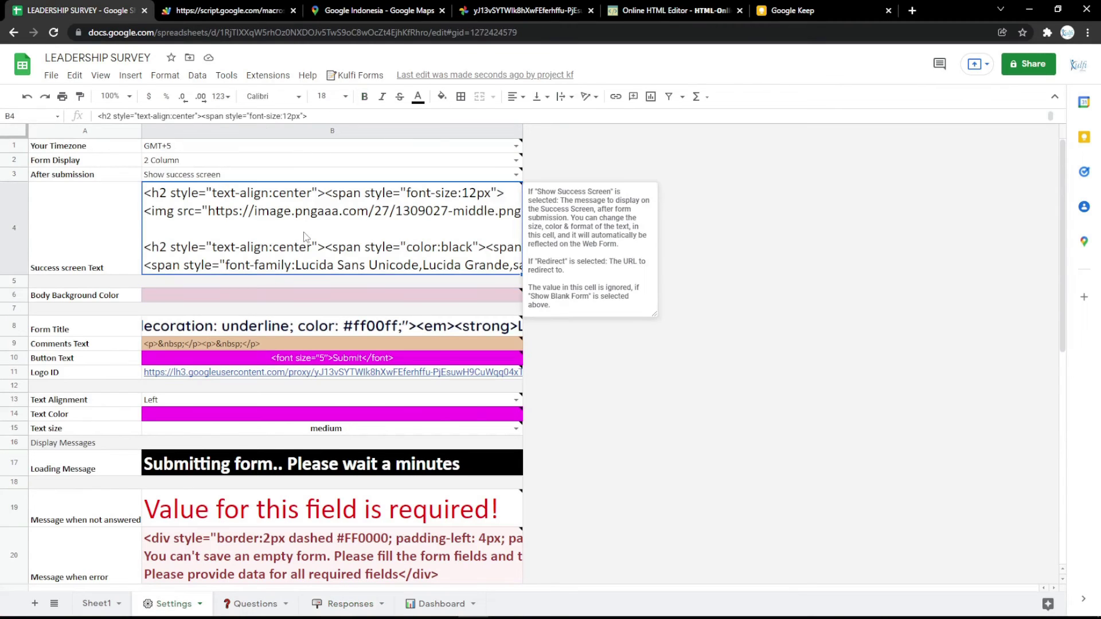
click(913, 10)
click(175, 53)
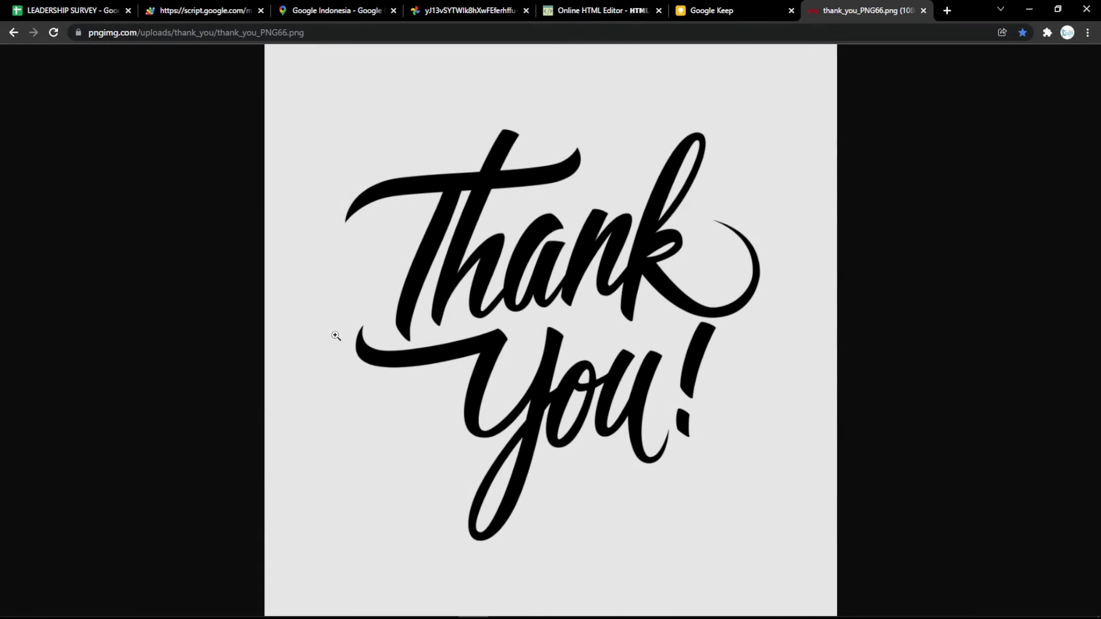
click(355, 47)
click(351, 33)
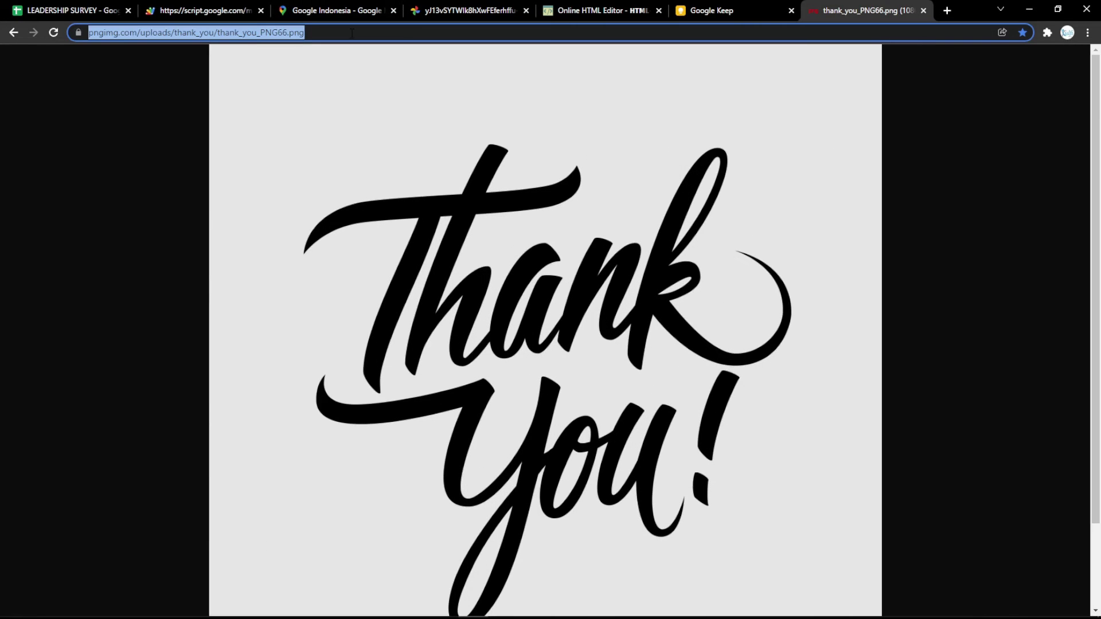
click(434, 156)
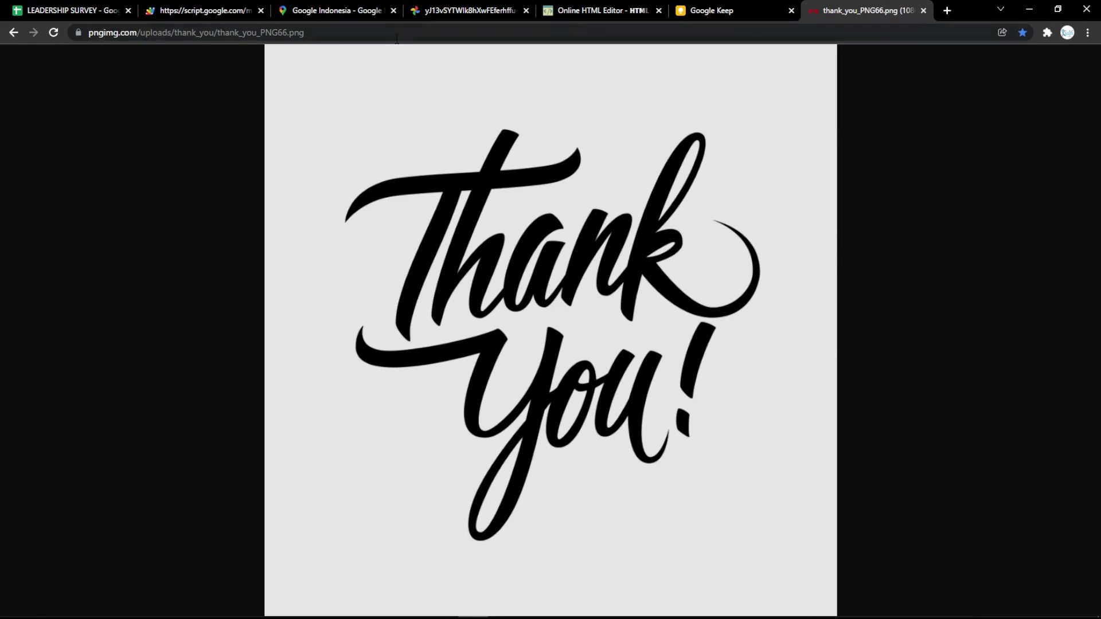
click(396, 33)
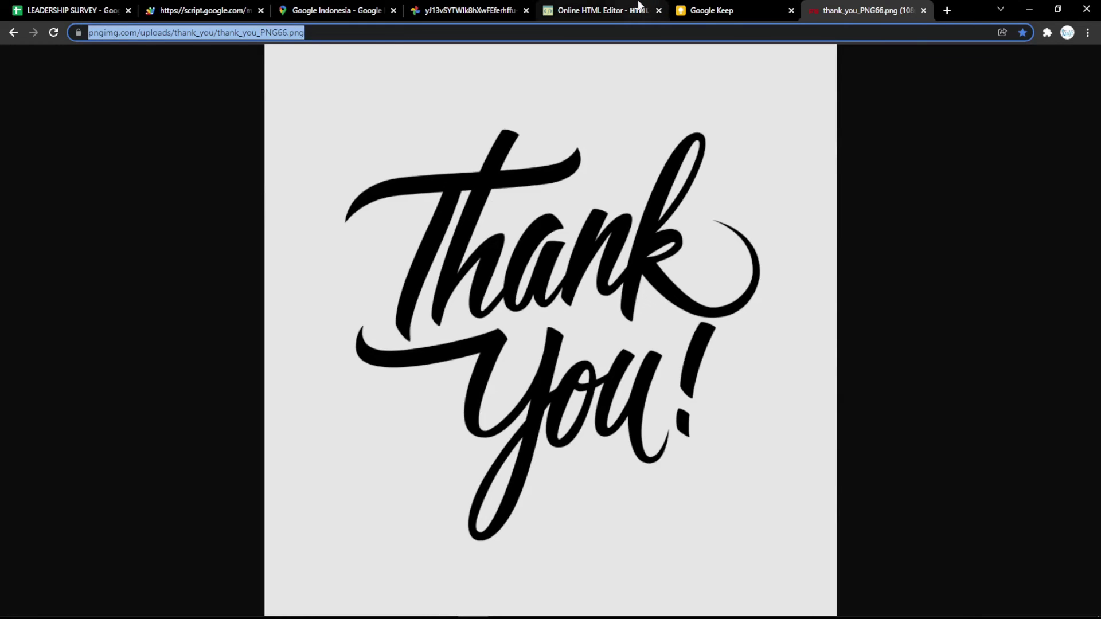
Replace the title in the online HTML editor with the thank-you image from the copied URL and select the image
click(608, 11)
drag(355, 253, 57, 270)
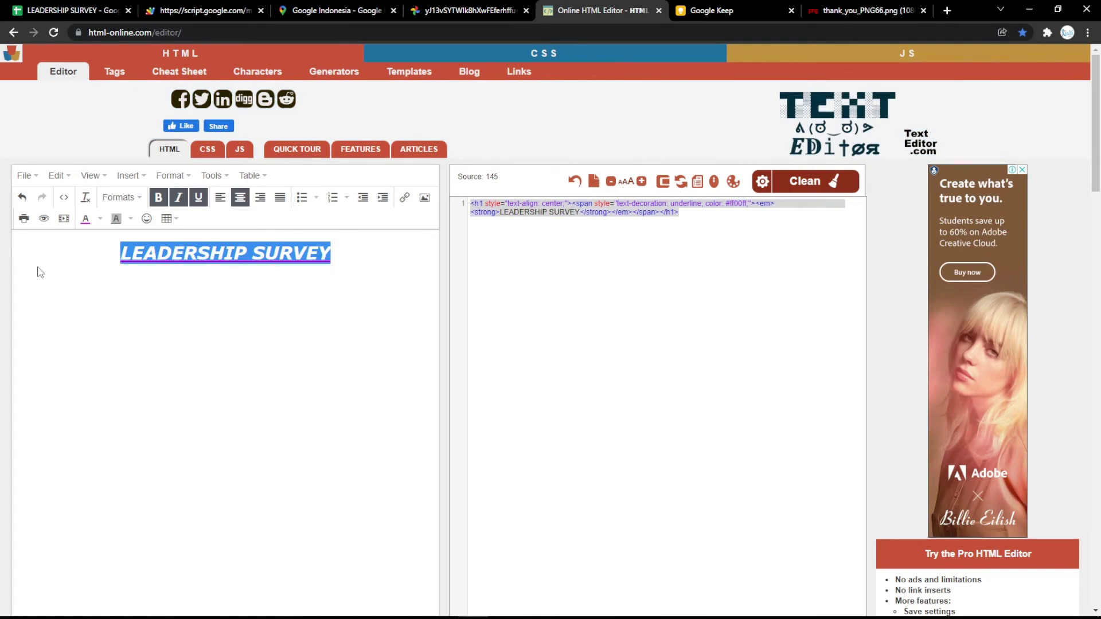
key(BackSpace)
key(ctrl+v)
click(186, 316)
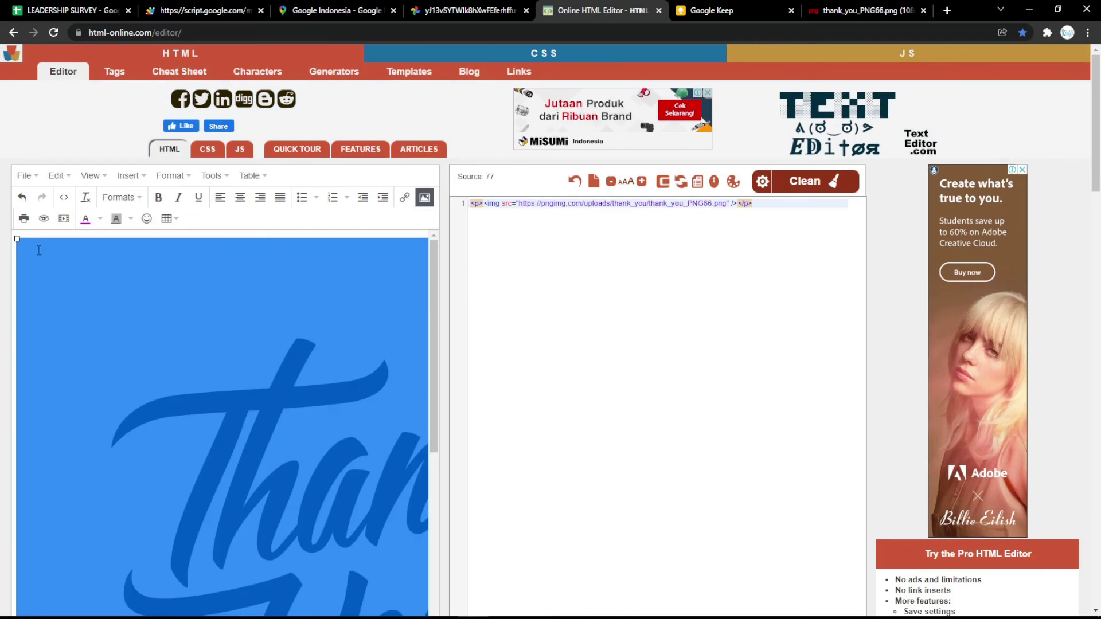
Shrink the thank-you image, set its width and height to 500 in the HTML source, and copy the whole code
drag(327, 510, 323, 508)
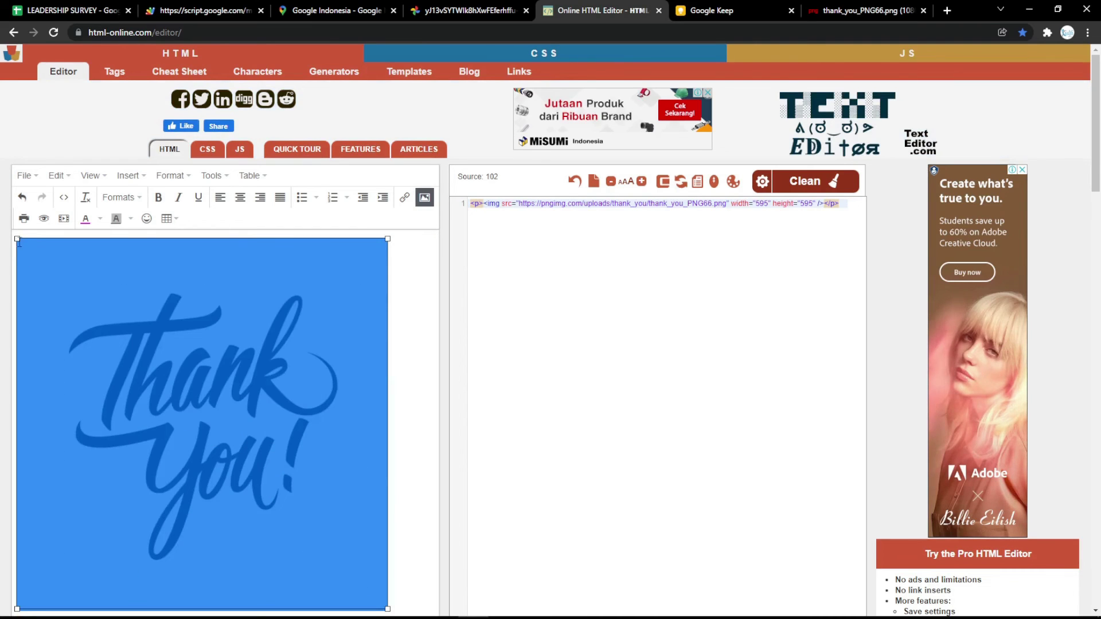
drag(18, 239, 98, 316)
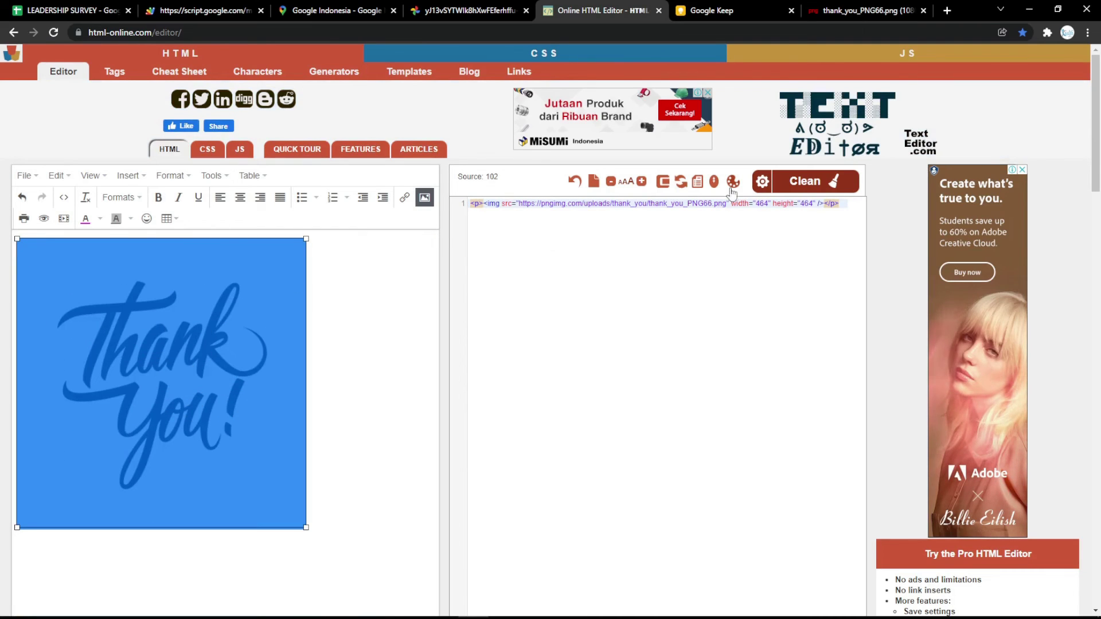
double_click(764, 204)
text(500)
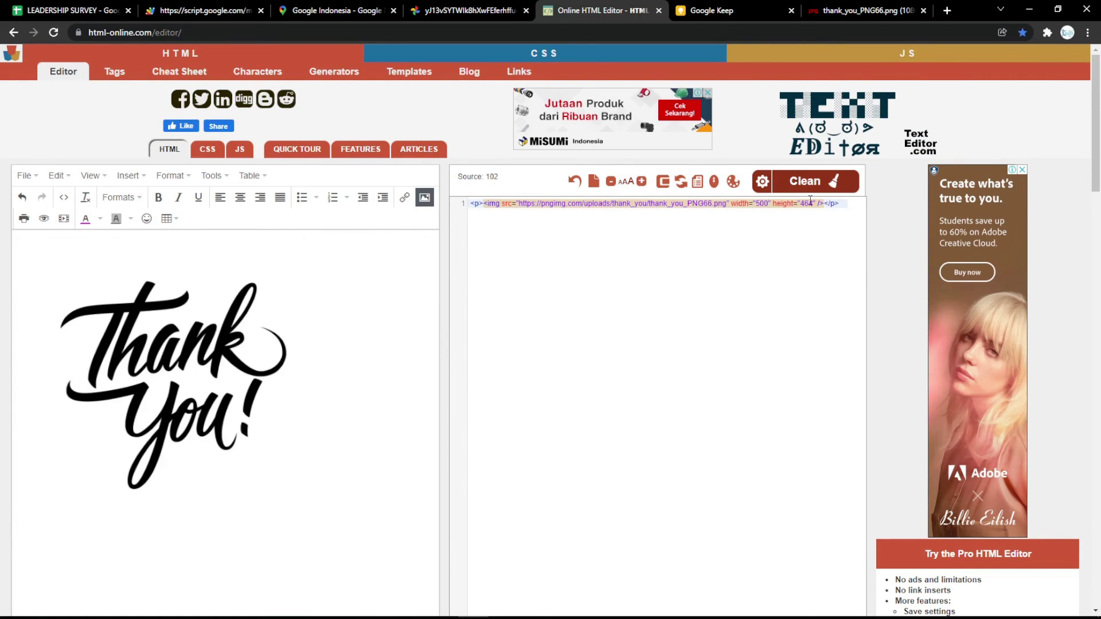
double_click(808, 204)
text(500)
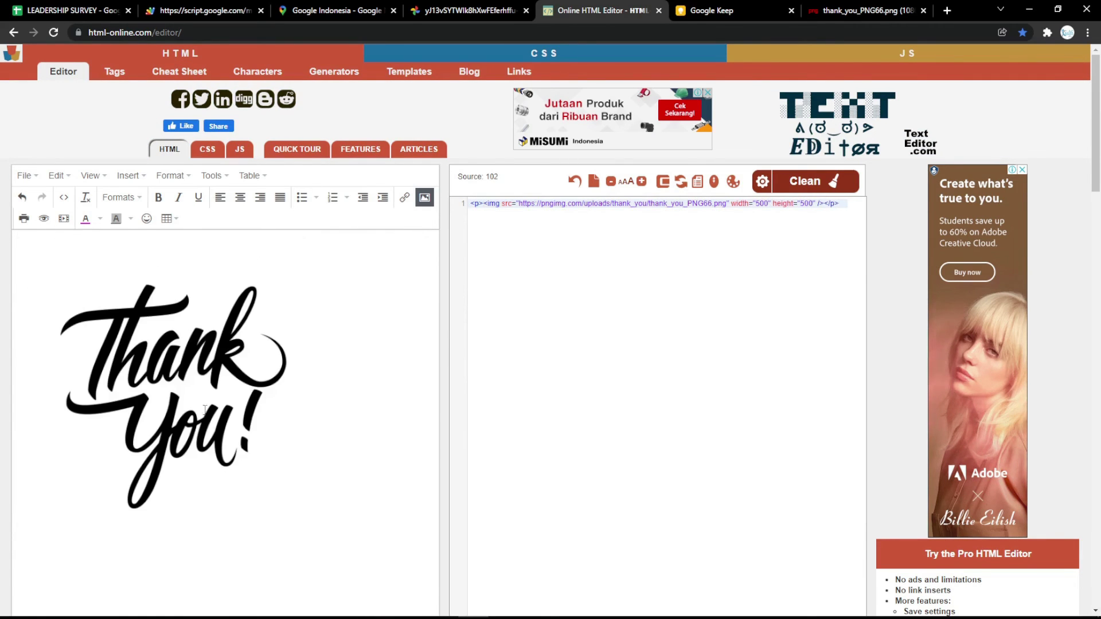
key(ctrl+a)
key(ctrl+c)
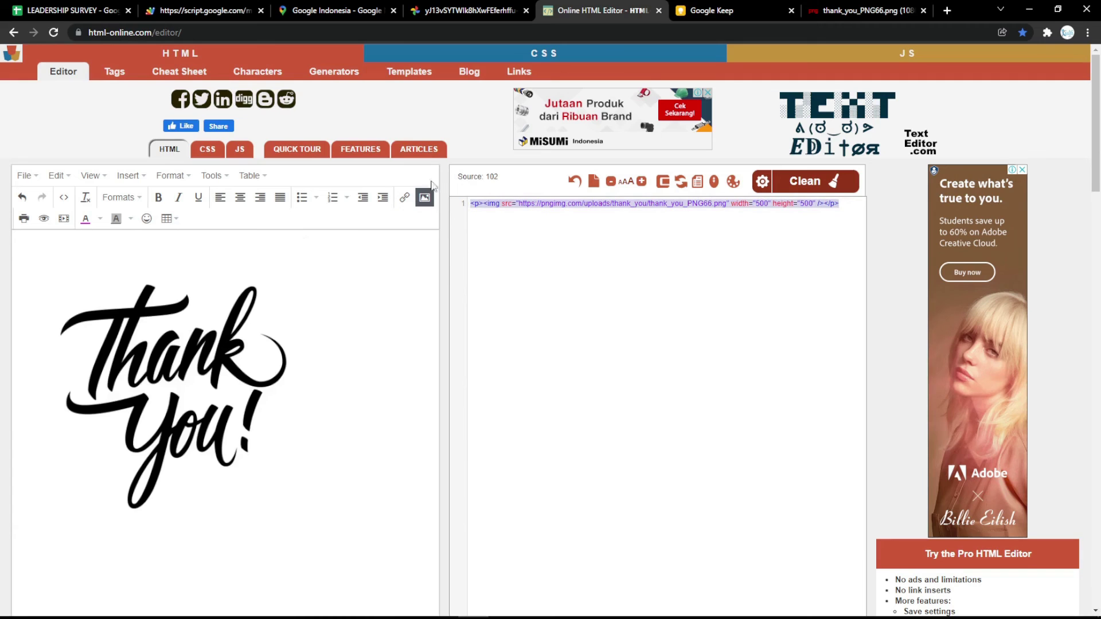
Replace the existing image code in the LEADERSHIP SURVEY sheet's Success screen Text cell B4 with the copied HTML, and reload the web form
click(116, 7)
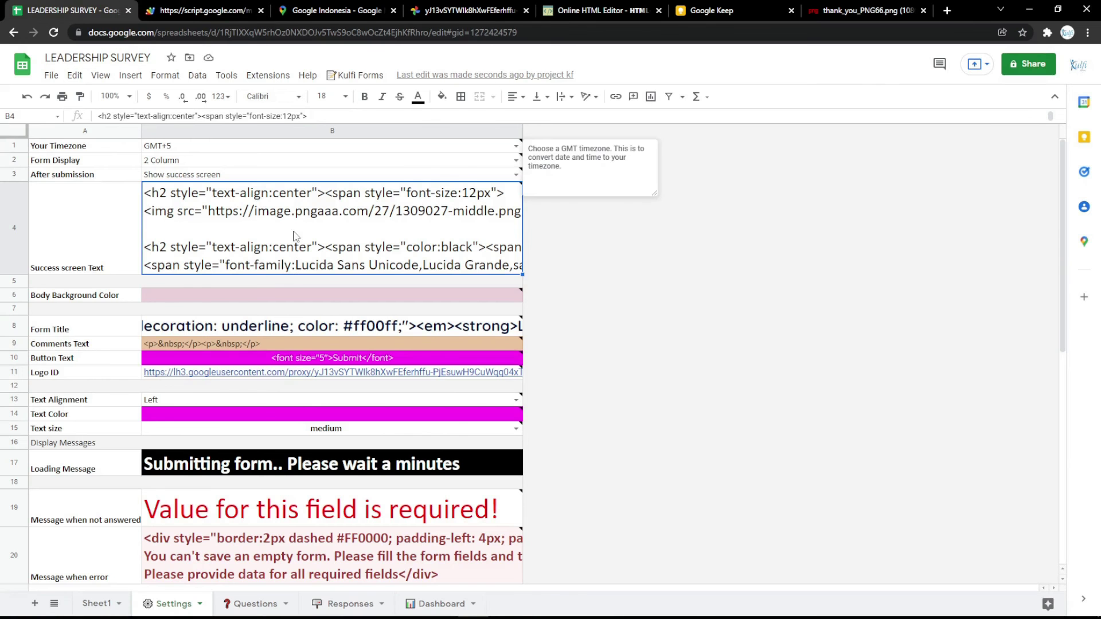
double_click(171, 227)
drag(615, 187, 758, 212)
key(ctrl+v)
click(487, 344)
click(243, 5)
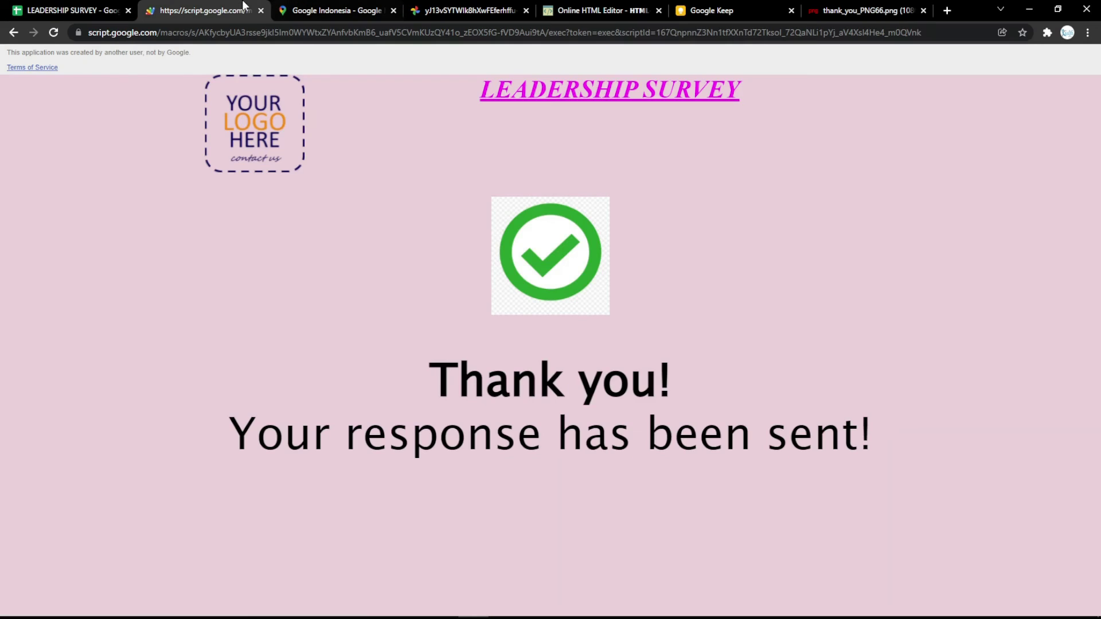
key(F5)
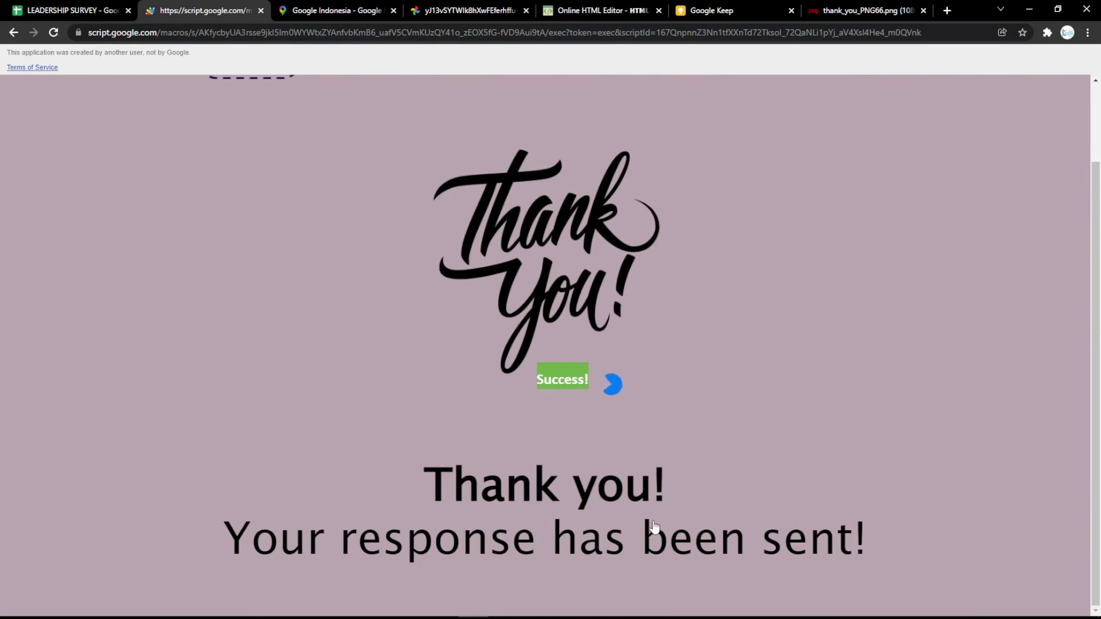